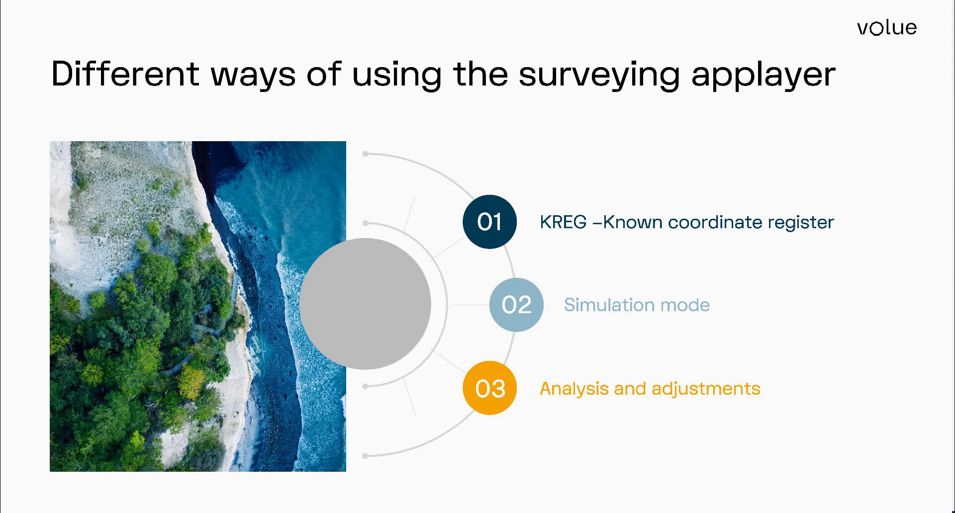
- Switch to GEMINI Terrain and examine the road and bridge structure in the 3D terrain model
{"action": "key", "text": "Right"}
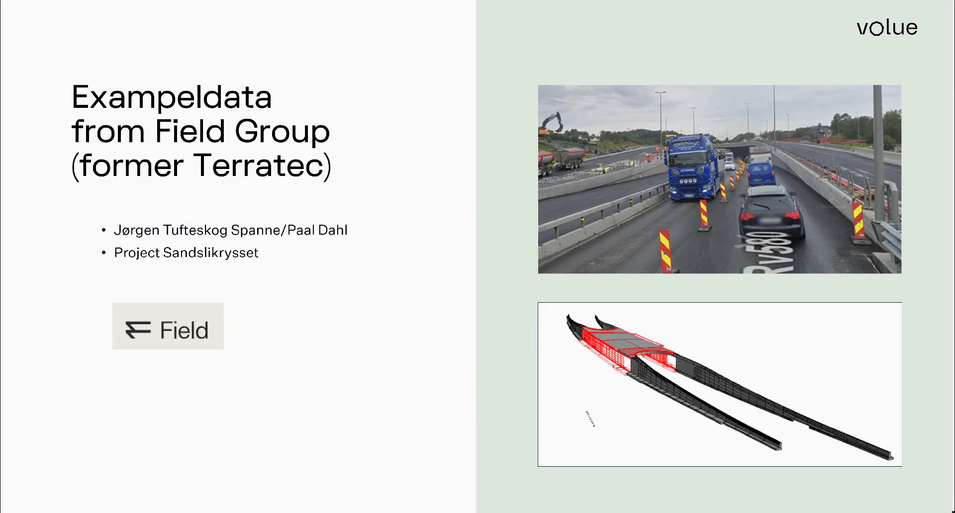
{"action": "key", "text": "alt+Tab"}
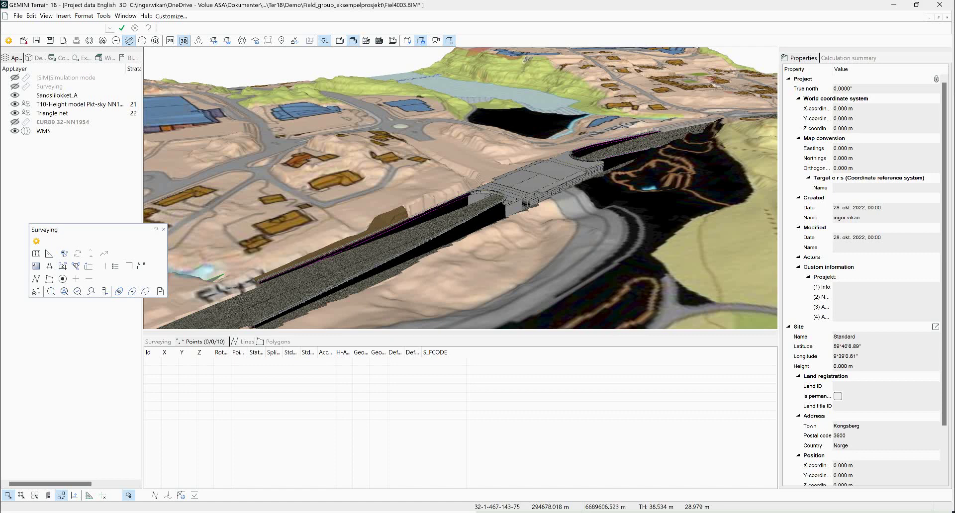
{"action": "middle_click_drag", "start_coordinate": [398, 209], "coordinate": [587, 168]}
{"action": "scroll", "coordinate": [453, 224], "scroll_direction": "up", "scroll_amount": 3}
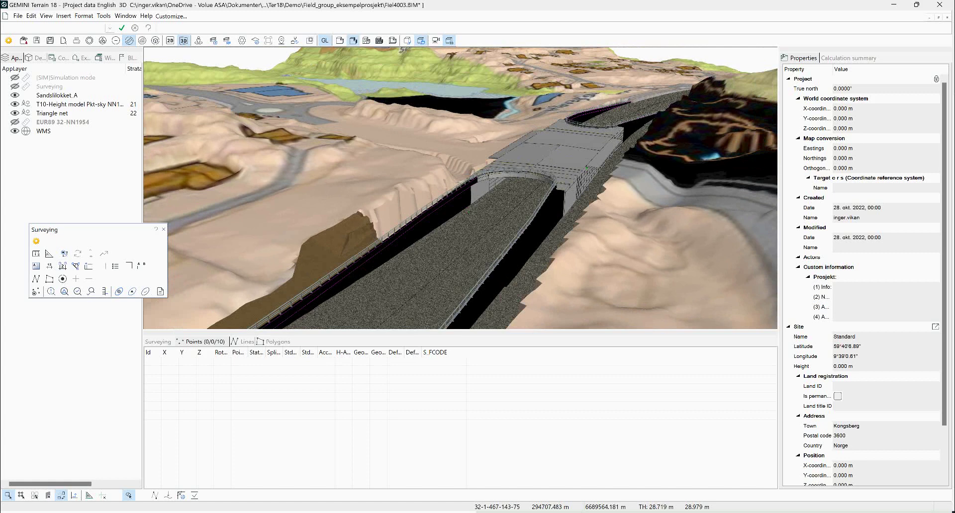
{"action": "mouse_move", "coordinate": [587, 168]}
{"action": "middle_mouse_down"}
{"action": "mouse_move", "coordinate": [547, 184]}
{"action": "mouse_move", "coordinate": [559, 187]}
{"action": "mouse_move", "coordinate": [525, 212]}
{"action": "middle_mouse_up"}
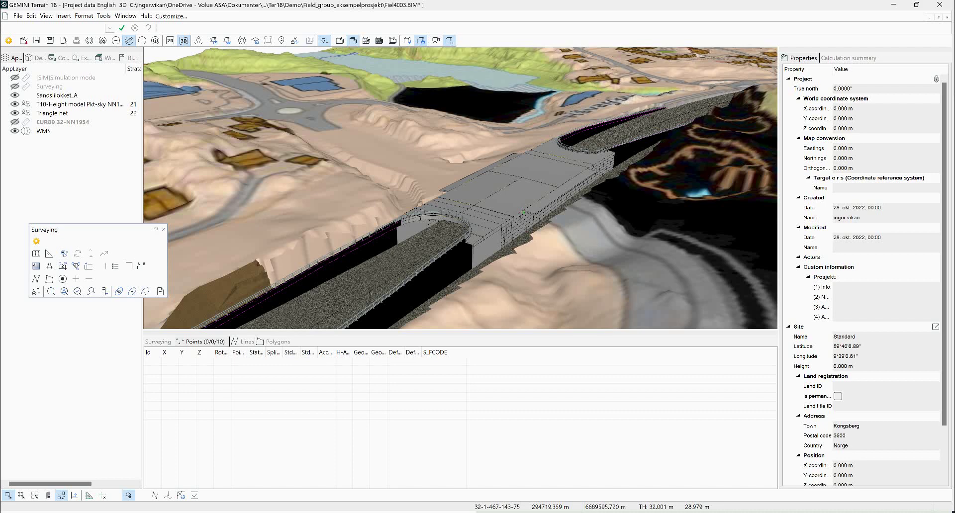
{"action": "right_click", "coordinate": [44, 151]}
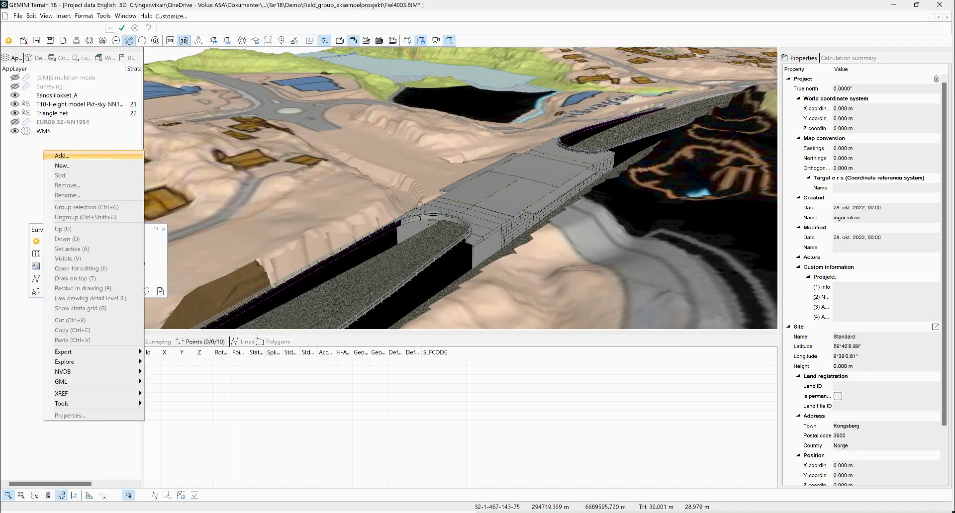
{"action": "left_click", "coordinate": [63, 156]}
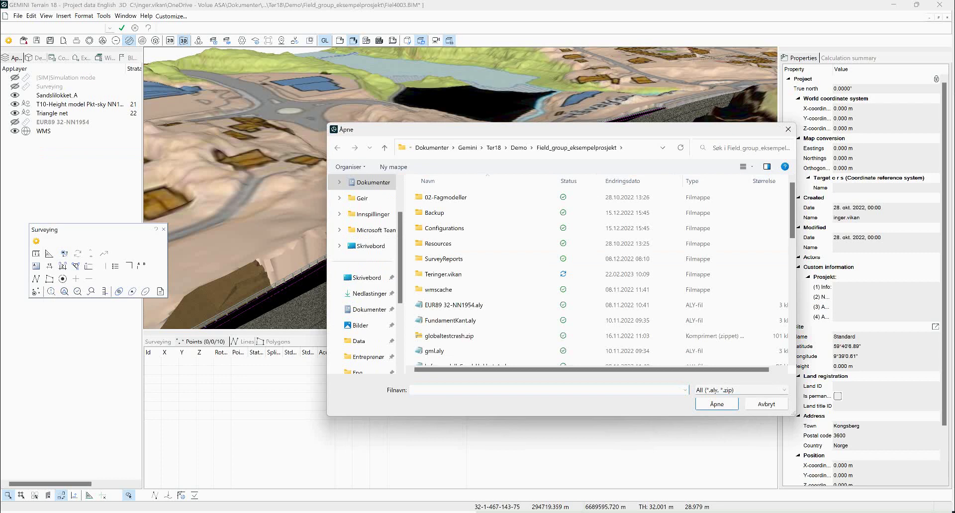
{"action": "left_click", "coordinate": [767, 404]}
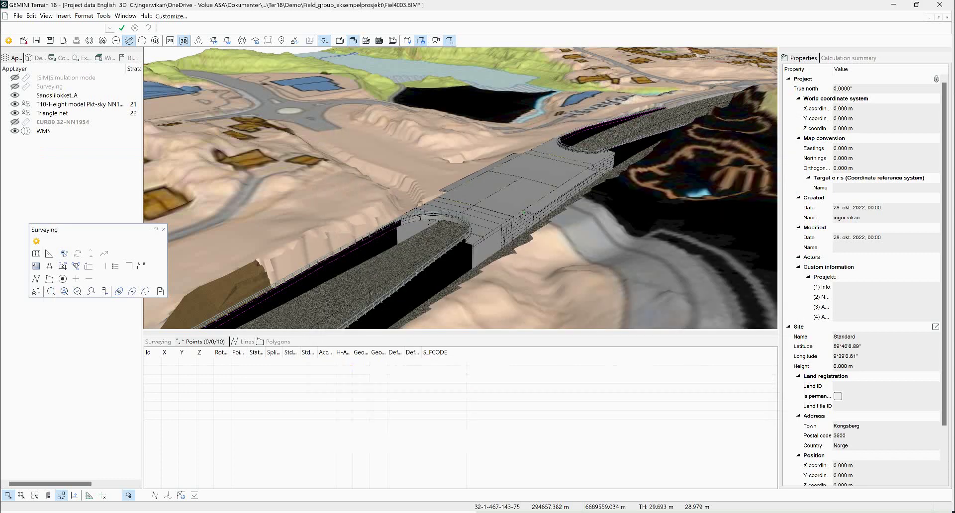
{"action": "right_click", "coordinate": [44, 151]}
{"action": "left_click", "coordinate": [63, 166]}
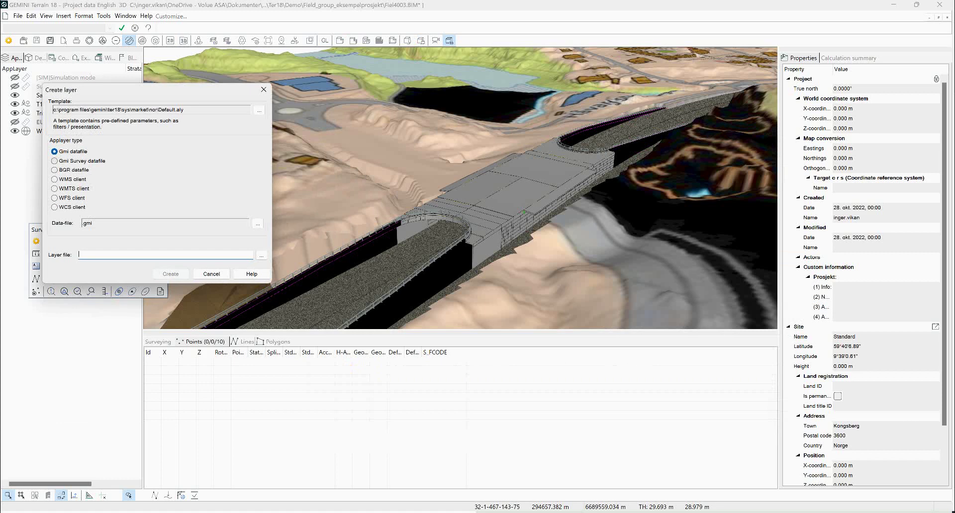
{"action": "left_click", "coordinate": [54, 161]}
{"action": "left_click", "coordinate": [211, 274]}
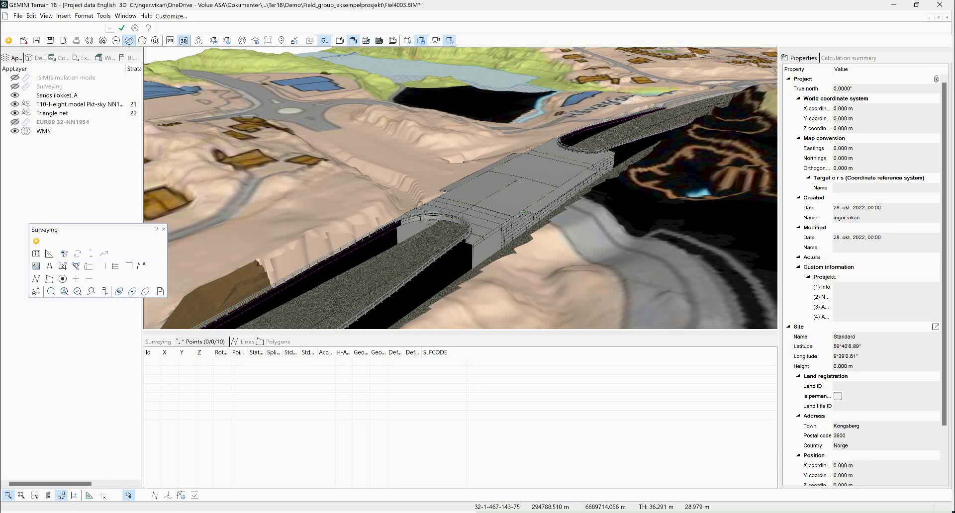
- Check the coordinate system and vertical system in the general project settings without changing them
{"action": "left_click", "coordinate": [242, 41]}
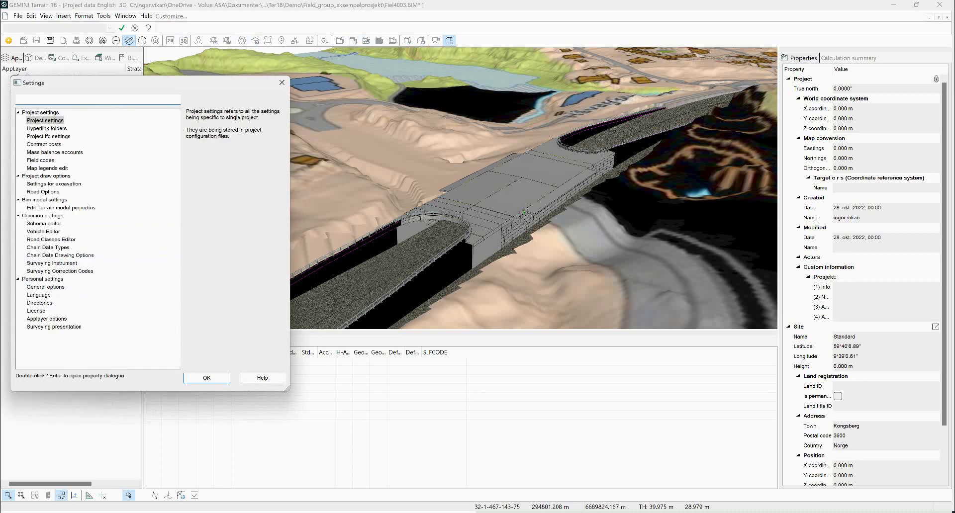
{"action": "key", "text": "Return"}
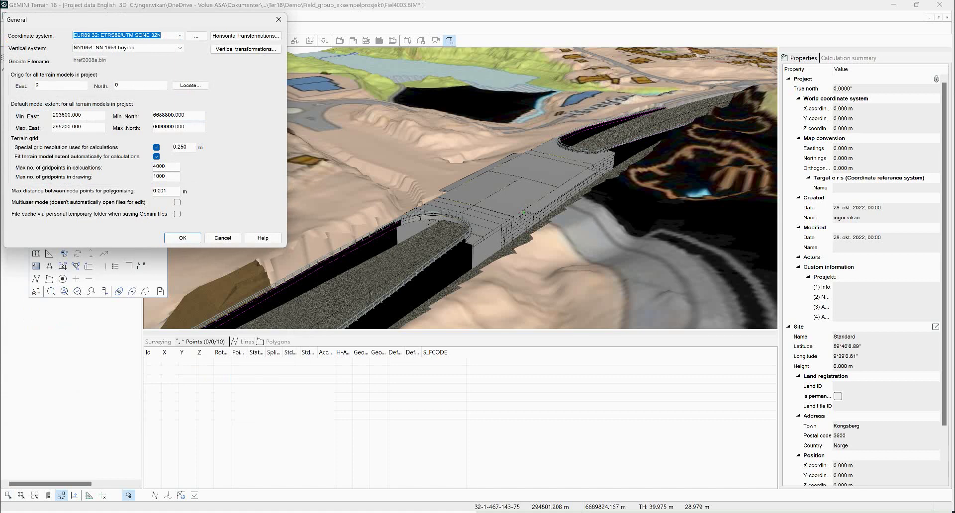
{"action": "left_click_drag", "start_coordinate": [74, 36], "coordinate": [99, 35]}
{"action": "key", "text": "Tab"}
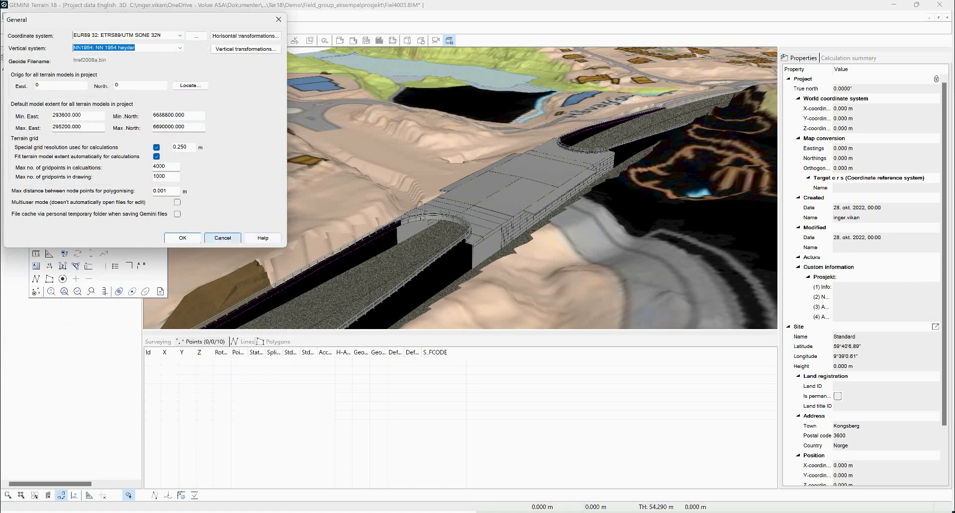
{"action": "left_click", "coordinate": [222, 237]}
{"action": "left_click", "coordinate": [206, 378]}
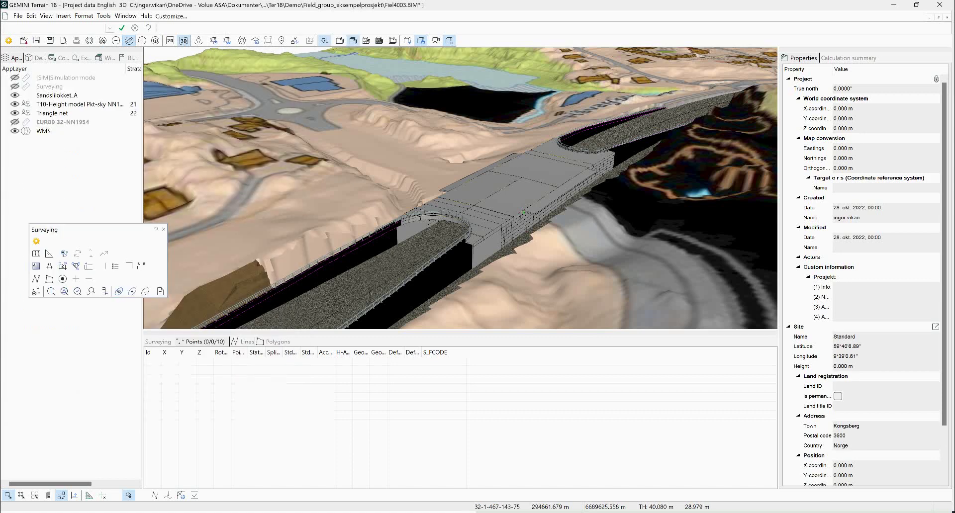
- Make the EUR89 32-NN1954 layer visible, create a Gmi Survey datafile layer named testsurvey, and check its KREG file
{"action": "left_click", "coordinate": [15, 122]}
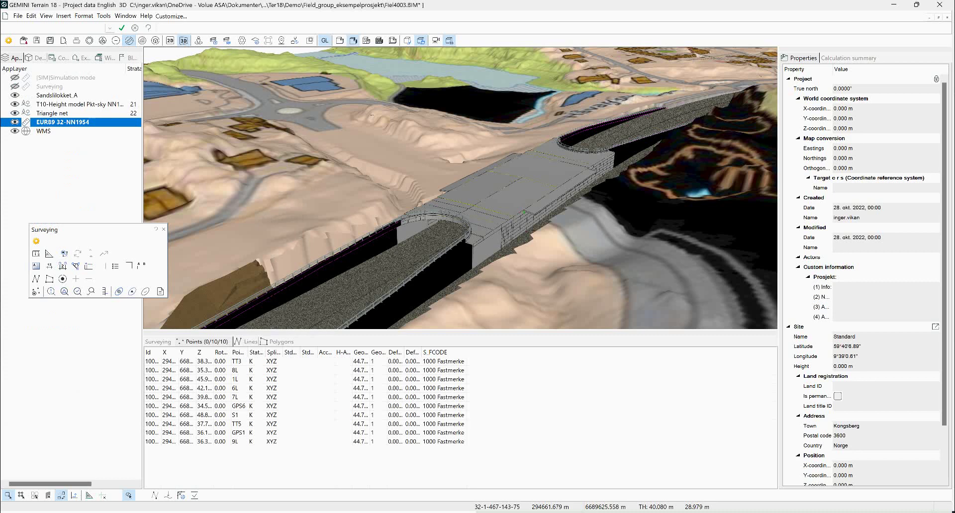
{"action": "right_click", "coordinate": [34, 157]}
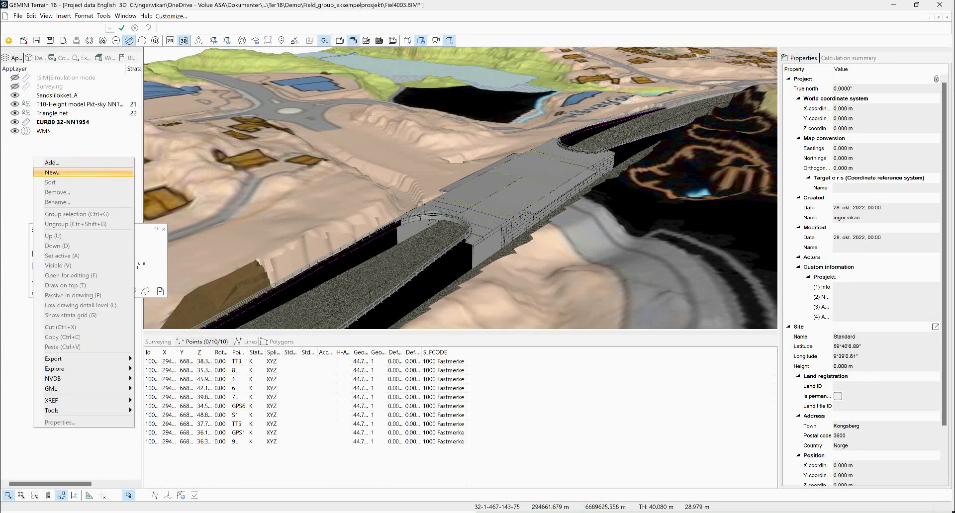
{"action": "left_click", "coordinate": [52, 172]}
{"action": "left_click", "coordinate": [54, 161]}
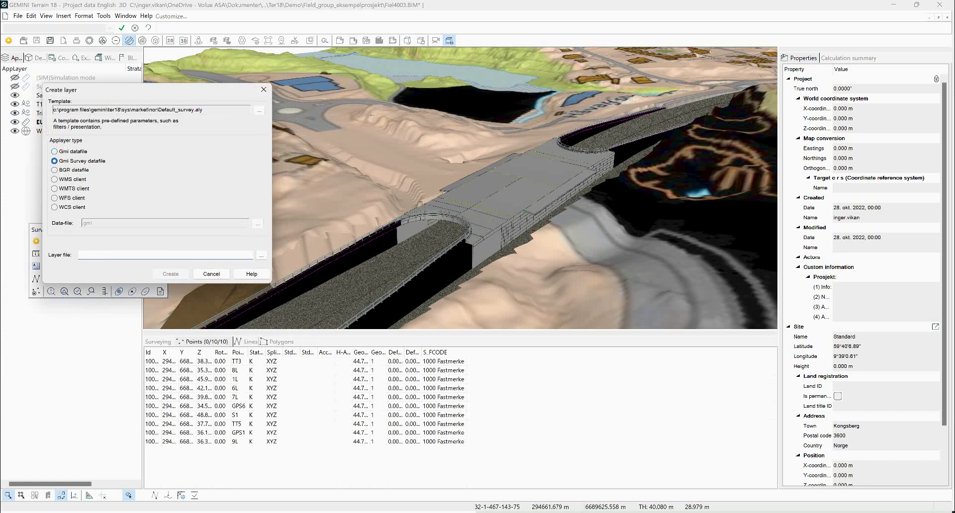
{"action": "left_click", "coordinate": [80, 255]}
{"action": "type", "text": "testsurvey"}
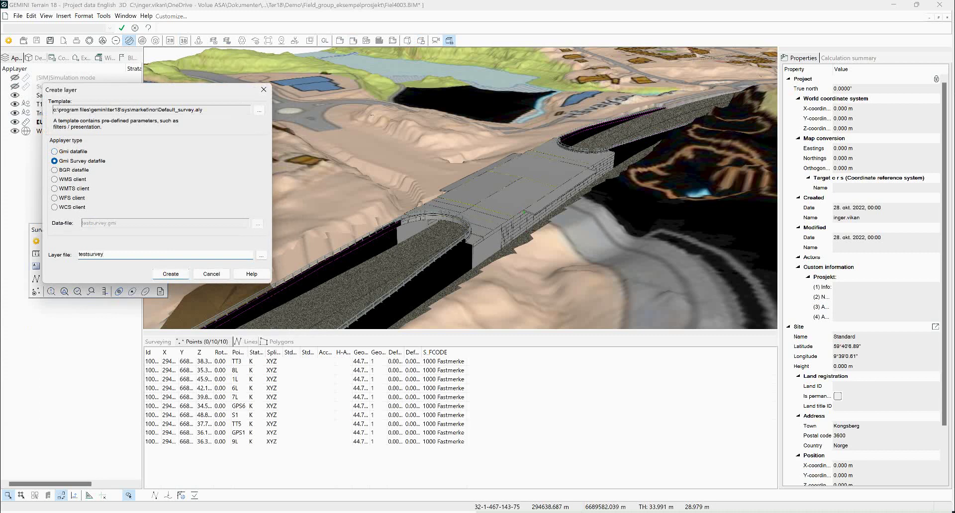
{"action": "left_click", "coordinate": [170, 275]}
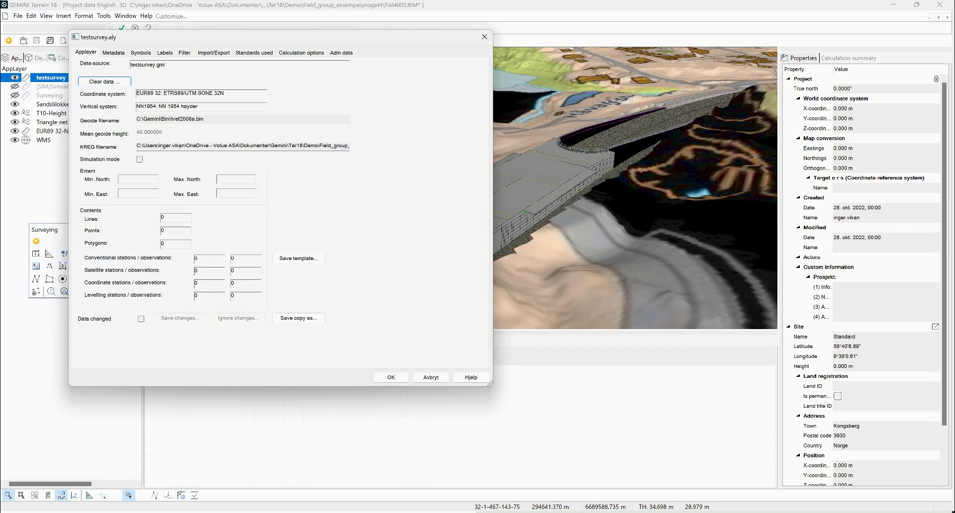
{"action": "left_click_drag", "start_coordinate": [188, 145], "coordinate": [356, 146]}
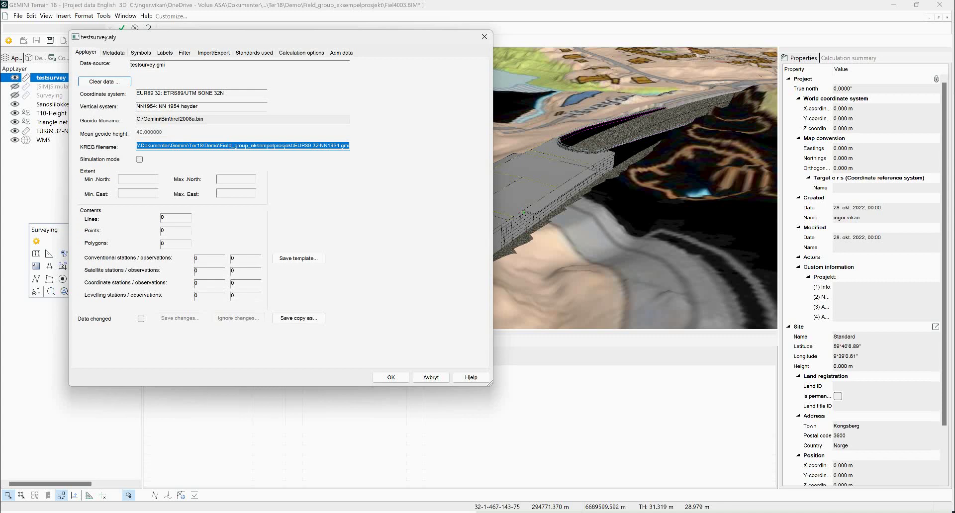
{"action": "key", "text": "Return"}
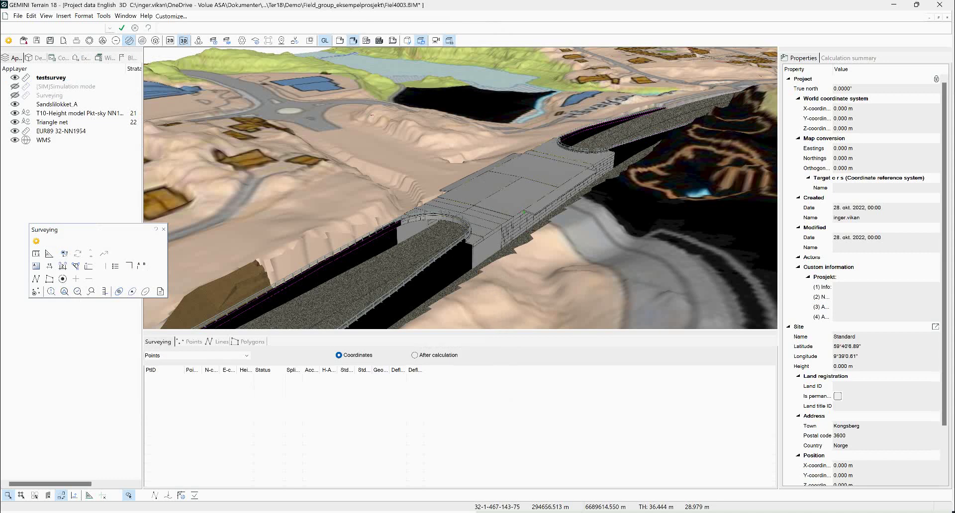
{"action": "right_click", "coordinate": [37, 153]}
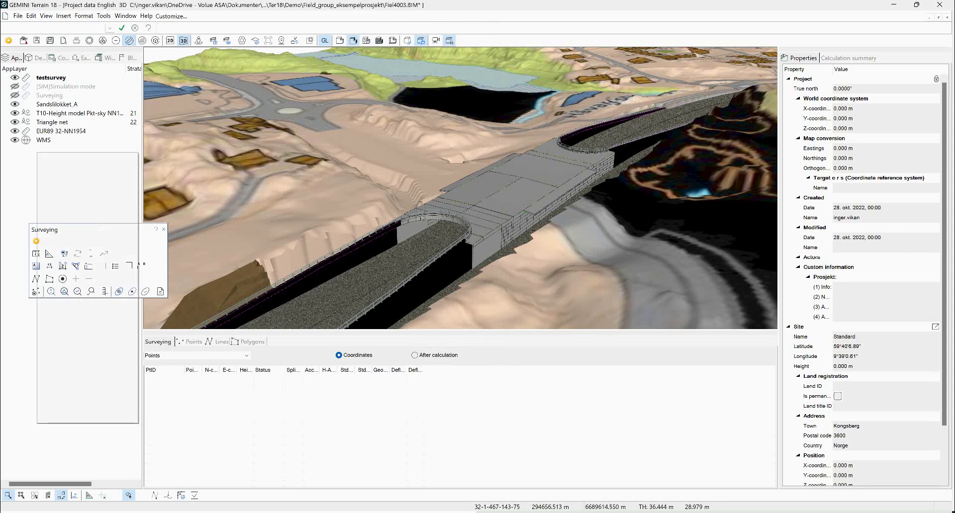
{"action": "left_click", "coordinate": [55, 168]}
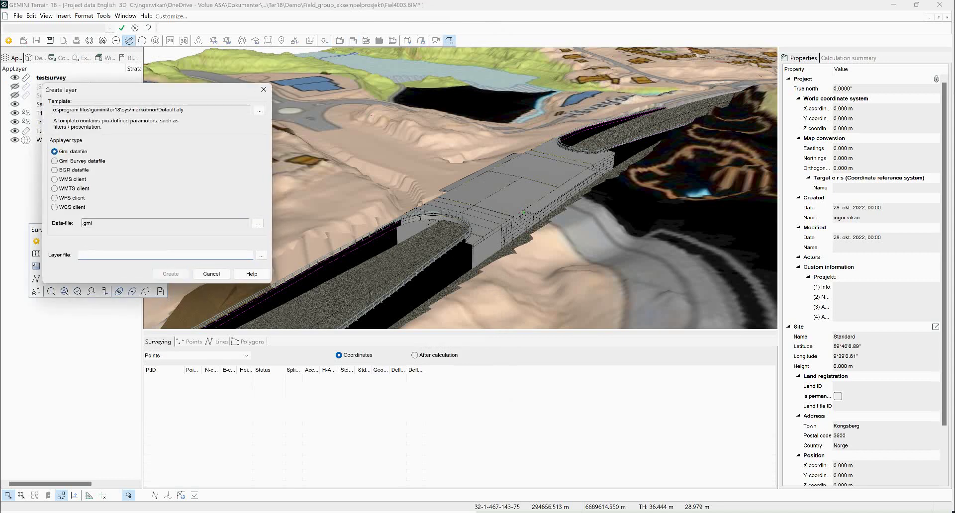
{"action": "left_click", "coordinate": [212, 275]}
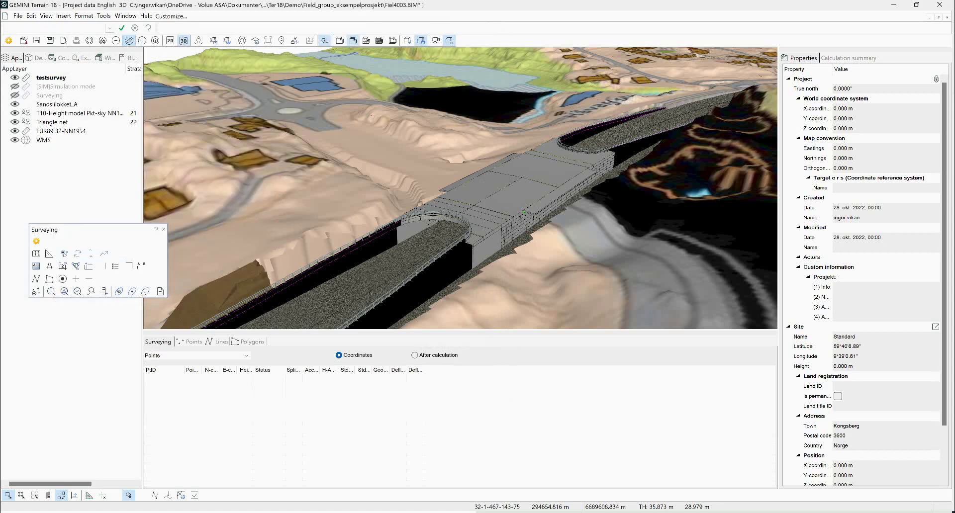
- Turn on simulation mode in the properties of the testsurvey layer
{"action": "left_click_drag", "start_coordinate": [60, 230], "coordinate": [71, 206]}
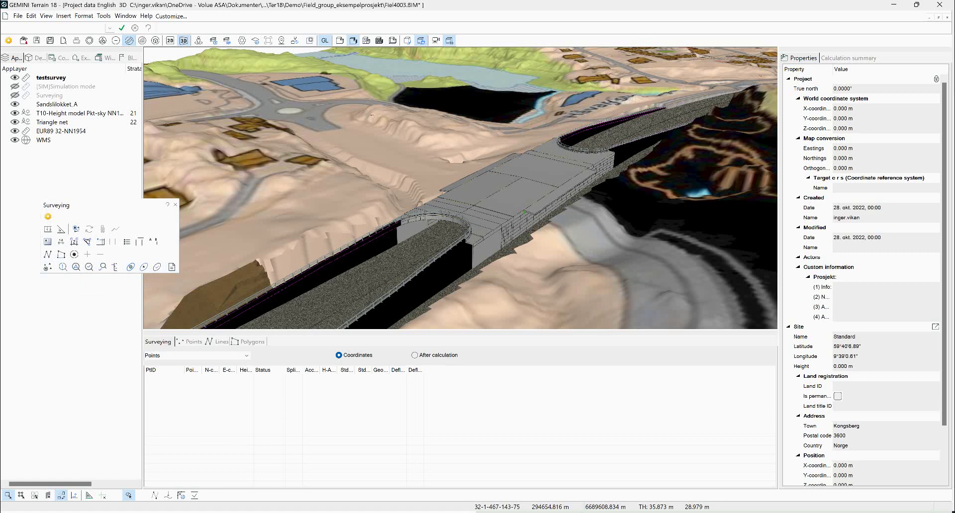
{"action": "left_click", "coordinate": [51, 78]}
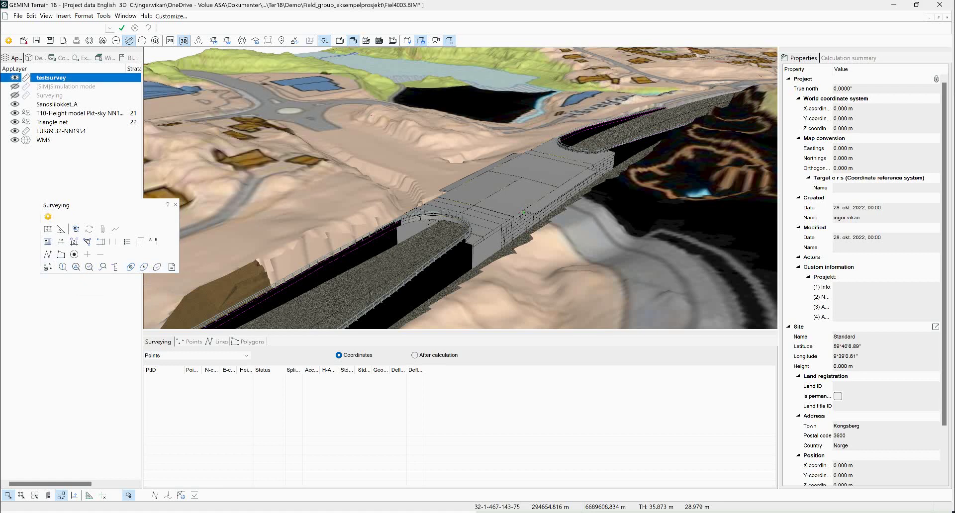
{"action": "double_click", "coordinate": [51, 78]}
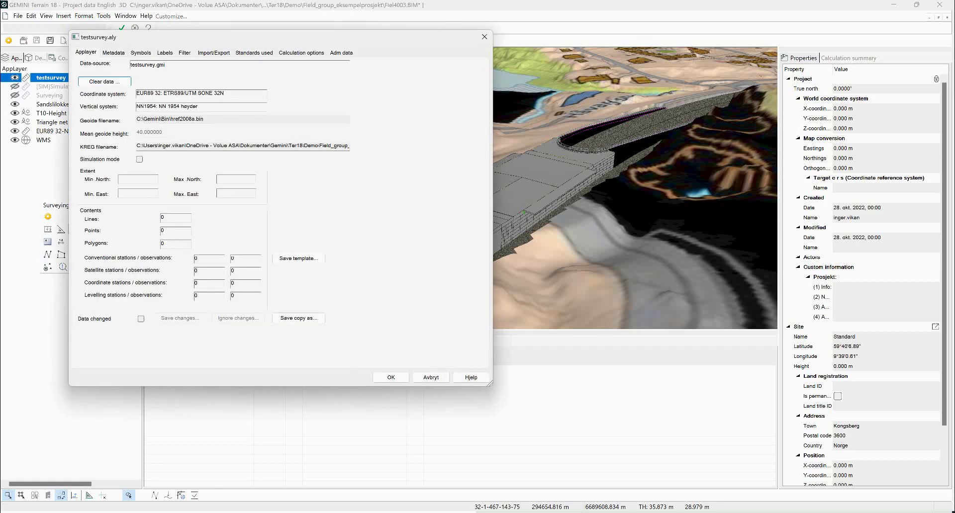
{"action": "left_click", "coordinate": [139, 160]}
{"action": "left_click", "coordinate": [391, 377]}
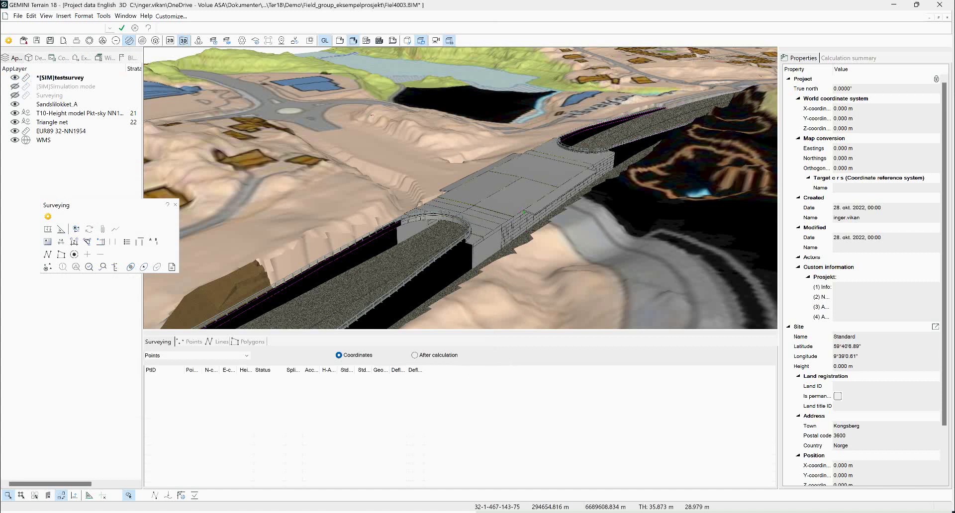
- Show the existing Simulation mode layer and list its conventional stations and conventional observations in the surveying table
{"action": "left_click", "coordinate": [14, 86]}
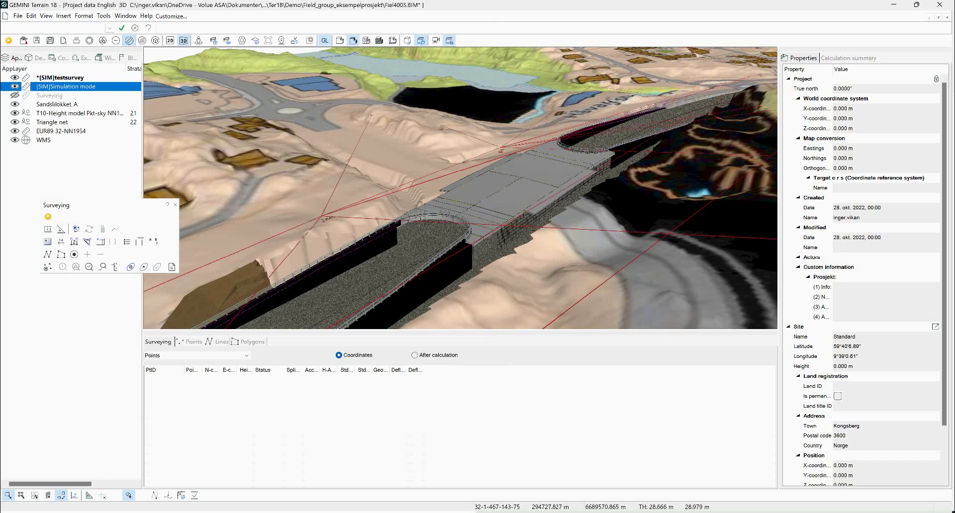
{"action": "middle_click_drag", "start_coordinate": [496, 198], "coordinate": [529, 210]}
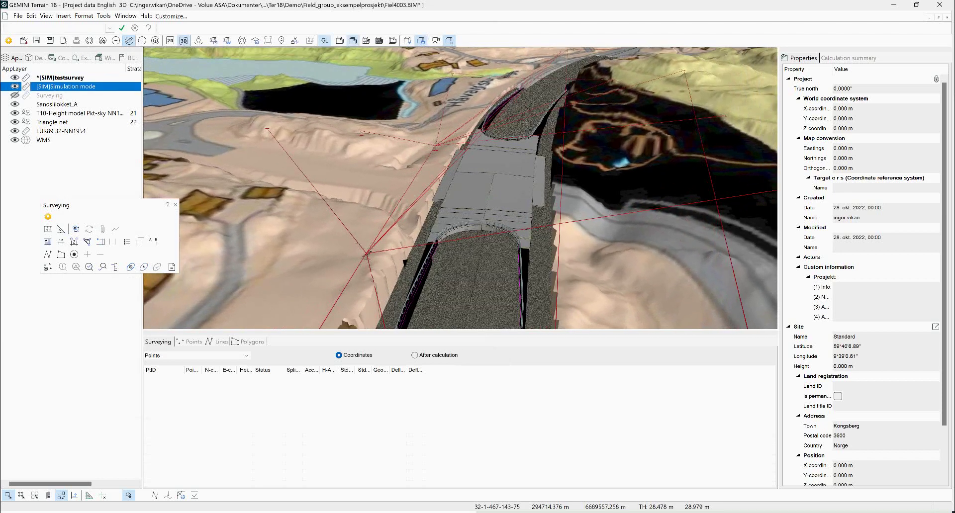
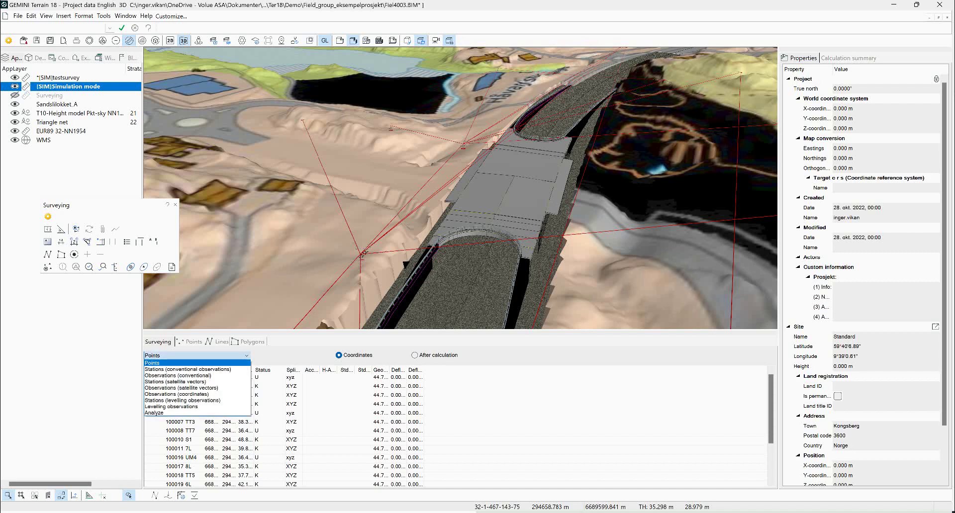
{"action": "left_click", "coordinate": [187, 369]}
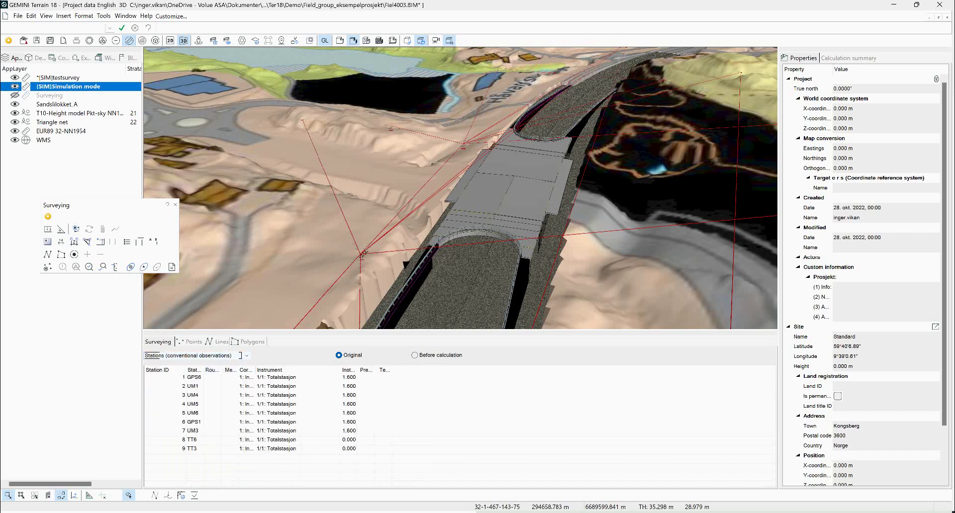
{"action": "left_click", "coordinate": [197, 355]}
{"action": "left_click", "coordinate": [188, 376]}
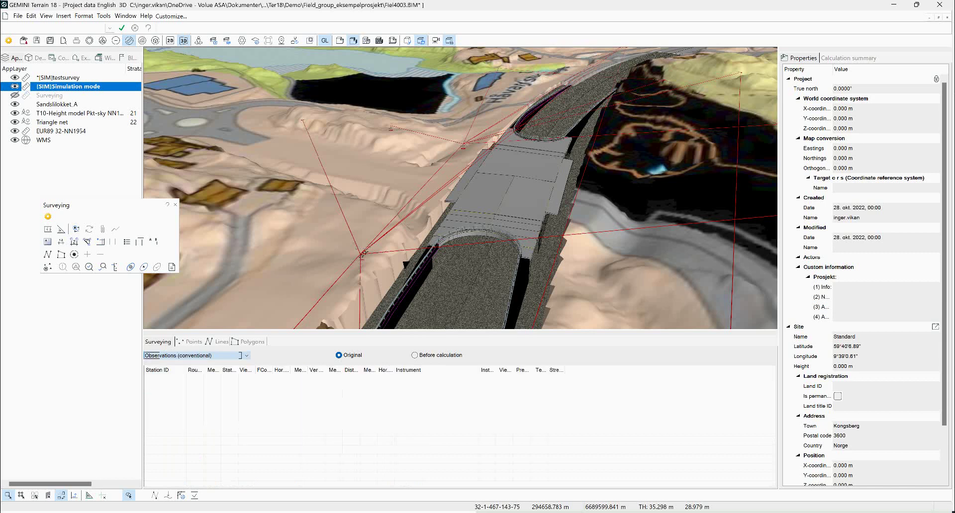
- Examine the data types the surveying table can list, from points and conventional observations to levelling observations and analysis
{"action": "key", "text": "alt+Down"}
{"action": "key", "text": "Down"}
{"action": "key", "text": "Down"}
{"action": "key", "text": "Down"}
{"action": "key", "text": "Down"}
{"action": "key", "text": "Down"}
{"action": "key", "text": "Up"}
{"action": "key", "text": "Up"}
{"action": "key", "text": "Up"}
{"action": "key", "text": "Up"}
{"action": "key", "text": "Up"}
{"action": "key", "text": "Up"}
{"action": "key", "text": "Up"}
{"action": "key", "text": "Down"}
{"action": "key", "text": "Down"}
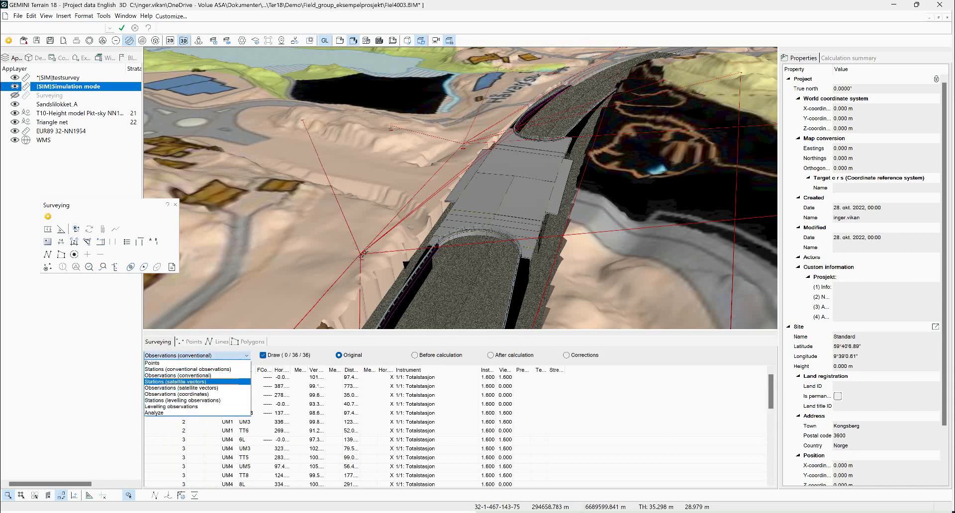
{"action": "key", "text": "Down"}
{"action": "key", "text": "Down"}
{"action": "key", "text": "Down"}
{"action": "key", "text": "Down"}
{"action": "key", "text": "Down"}
{"action": "key", "text": "Down"}
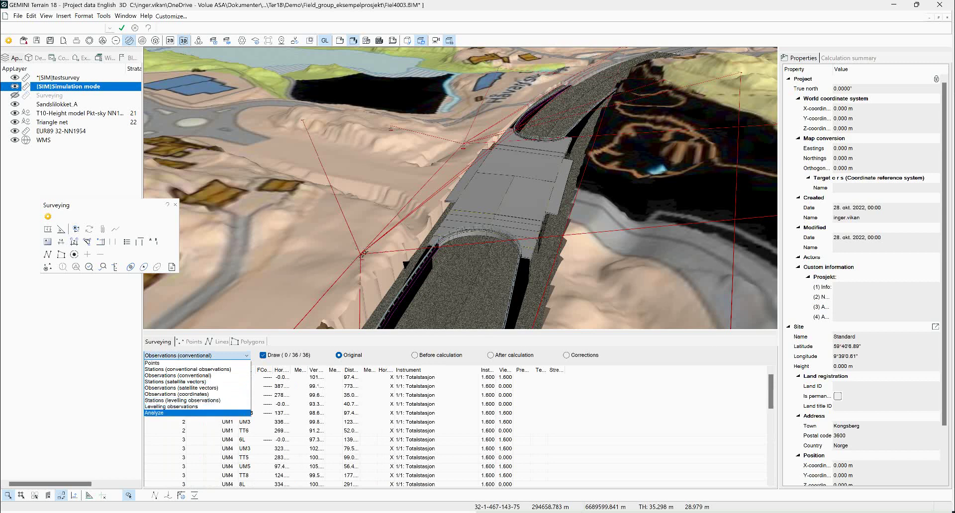
- List the stations for conventional observations in the surveying table and open station UM4 for editing
{"action": "key", "text": "Home"}
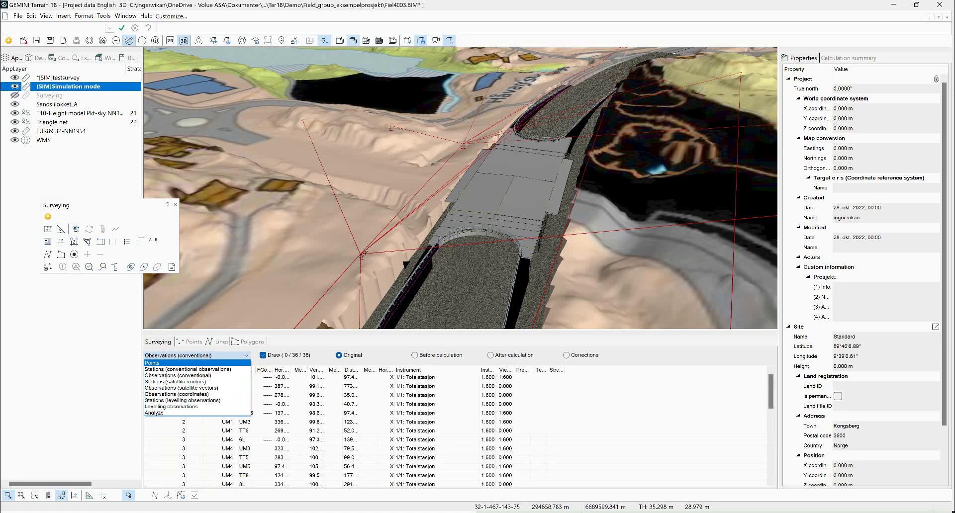
{"action": "key", "text": "Down"}
{"action": "key", "text": "Return"}
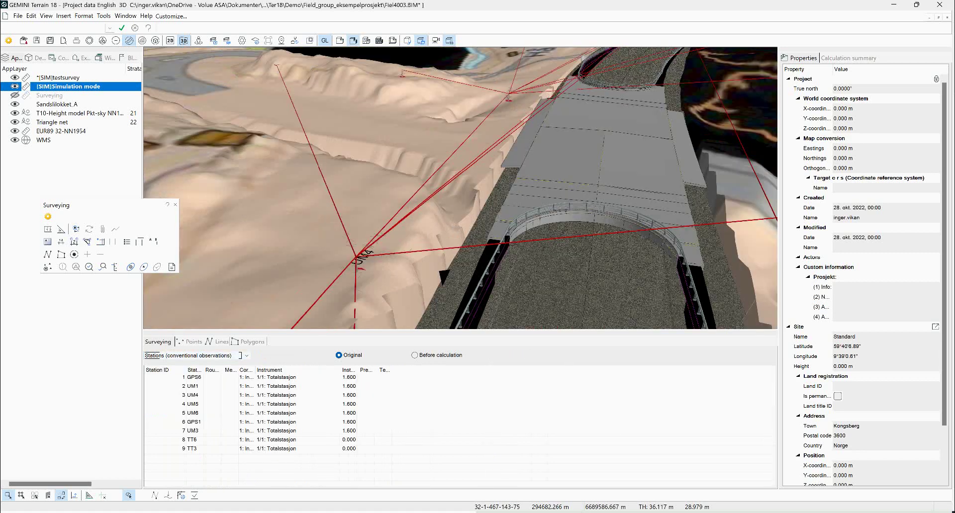
{"action": "double_click", "coordinate": [193, 396]}
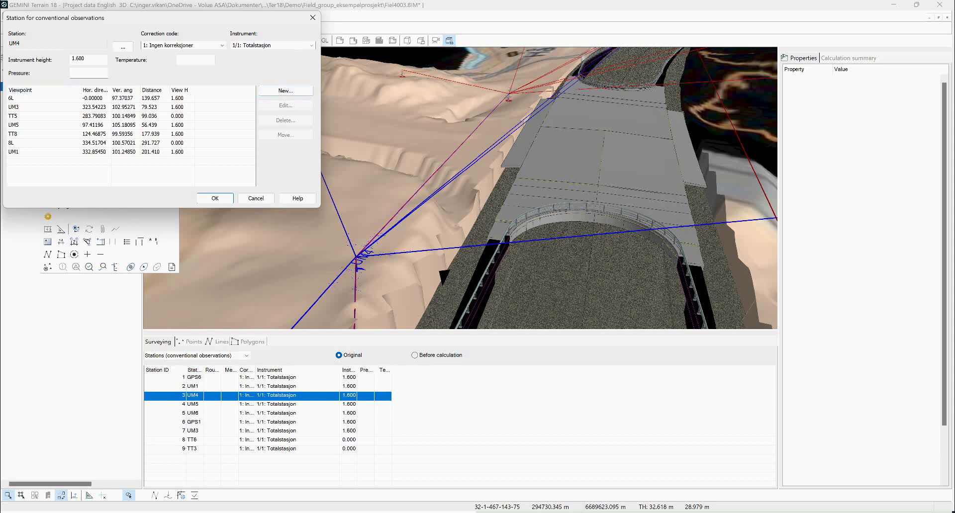
- Add a simulated observation from station UM4 to the existing point TT7 in the 3D drawing
{"action": "left_click", "coordinate": [285, 91]}
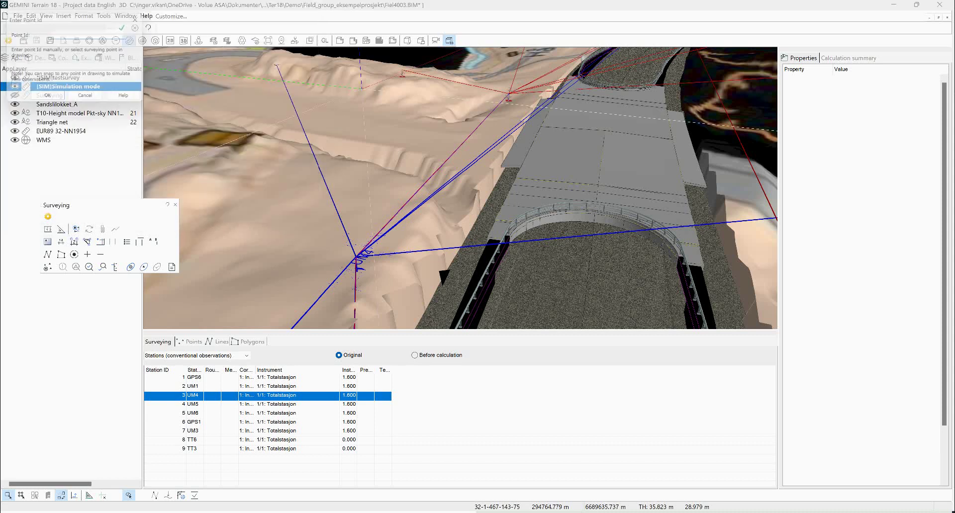
{"action": "mouse_move", "coordinate": [403, 77]}
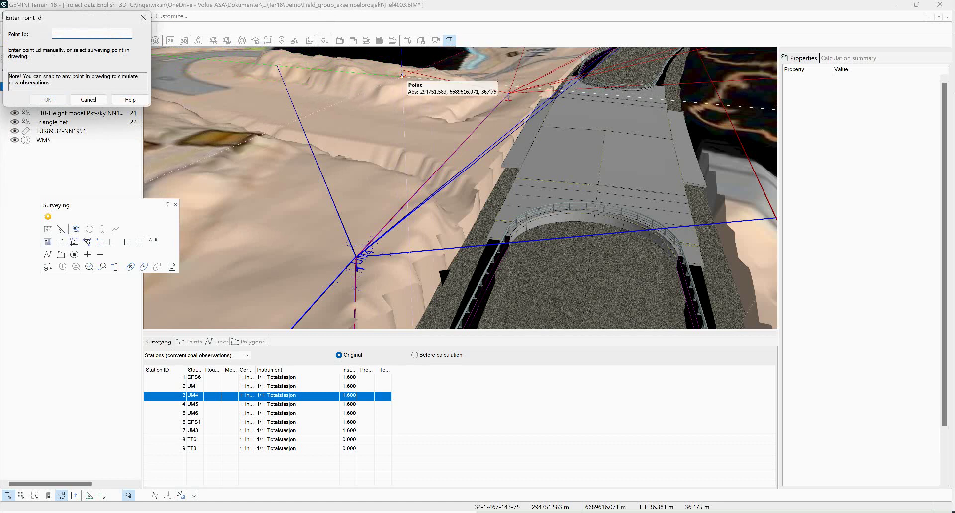
{"action": "left_click", "coordinate": [402, 76]}
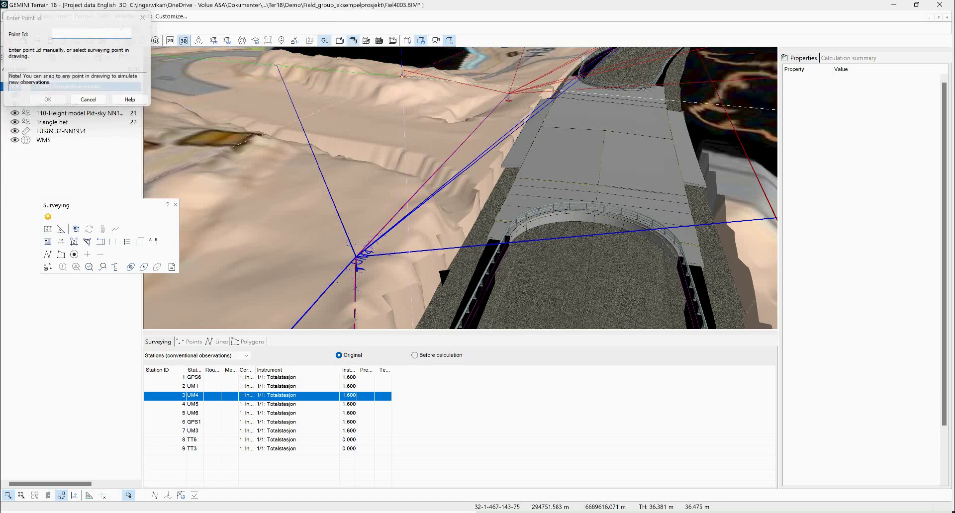
{"action": "middle_click_drag", "start_coordinate": [402, 76], "coordinate": [363, 115]}
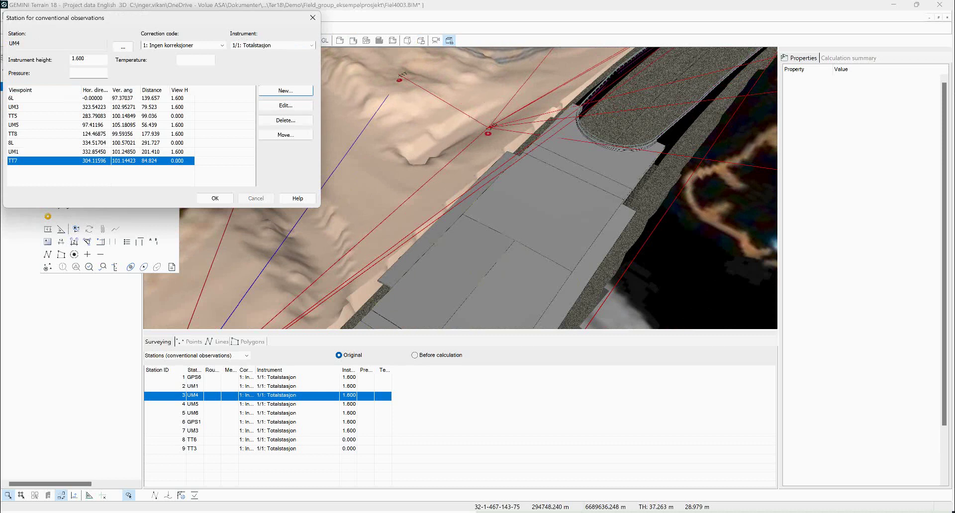
- Set the view height of the UM4 observation to TT7 to 1,6 and save the station
{"action": "double_click", "coordinate": [94, 161]}
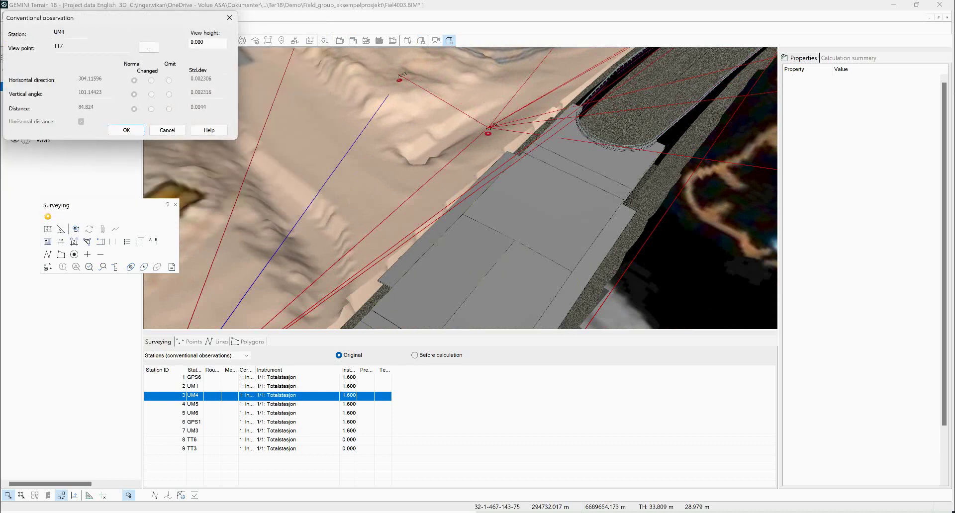
{"action": "left_click", "coordinate": [208, 42]}
{"action": "type", "text": "1,6"}
{"action": "left_click", "coordinate": [127, 130]}
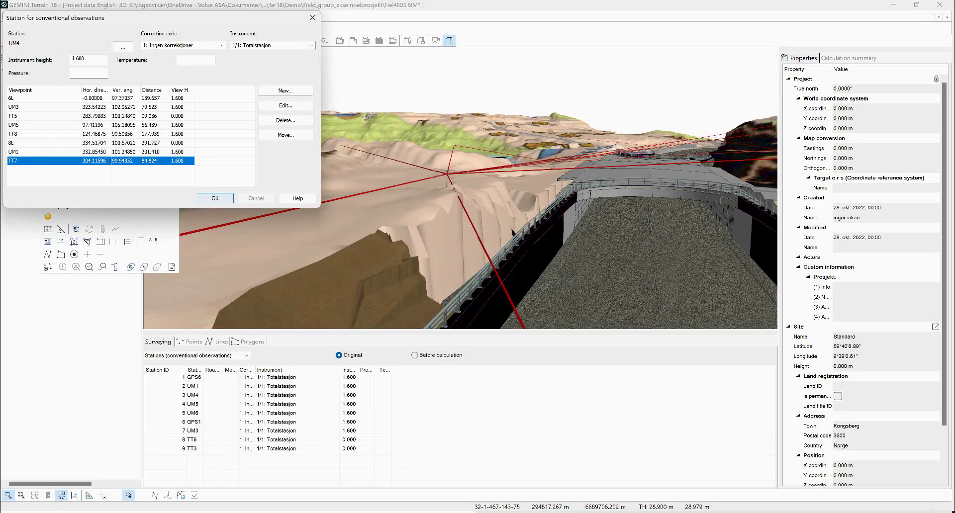
{"action": "key", "text": "Return"}
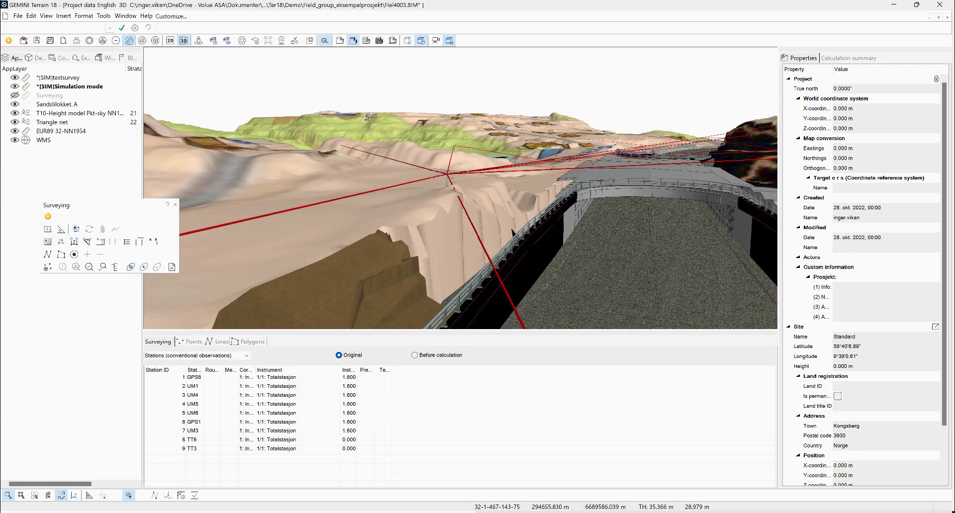
- Create a new conventional station UM7 on the road surface with an instrument height of 1,6
{"action": "right_click", "coordinate": [235, 464]}
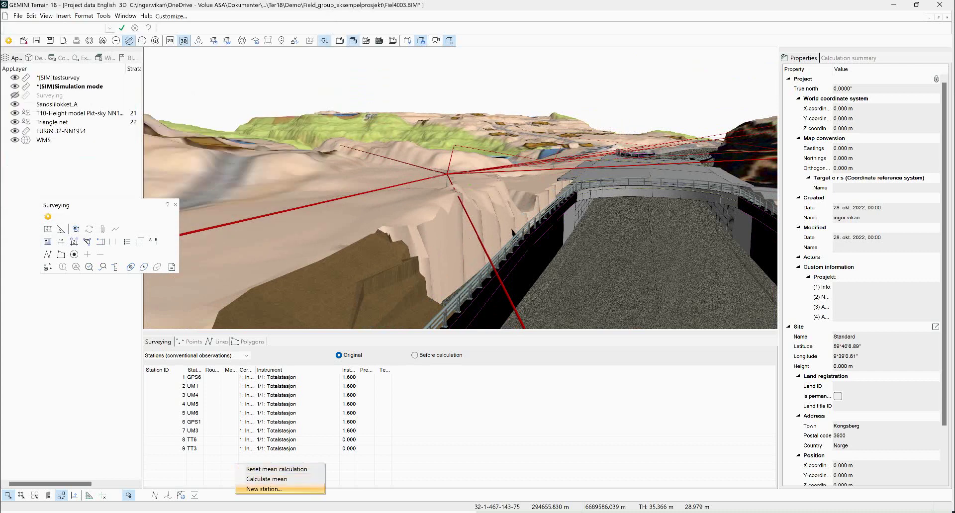
{"action": "left_click", "coordinate": [259, 490]}
{"action": "middle_click_drag", "start_coordinate": [553, 167], "coordinate": [441, 264]}
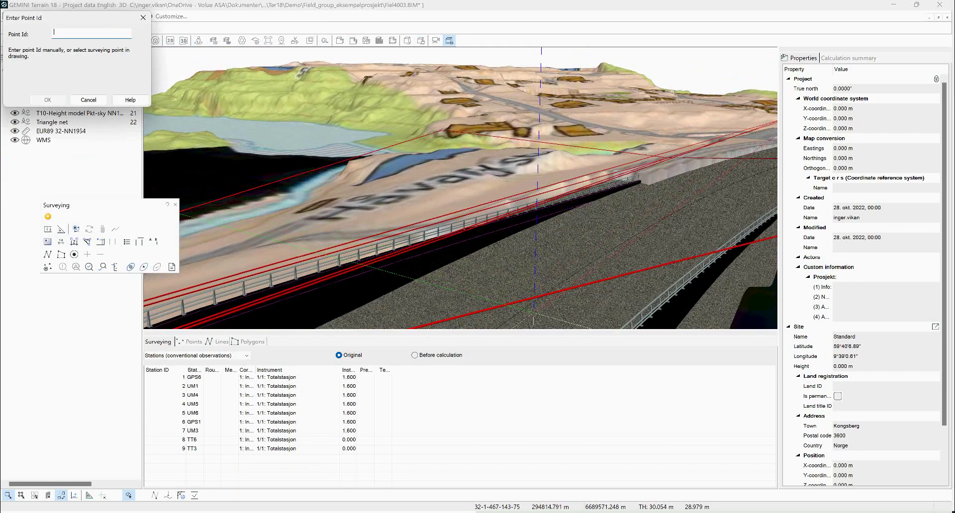
{"action": "left_click", "coordinate": [481, 260]}
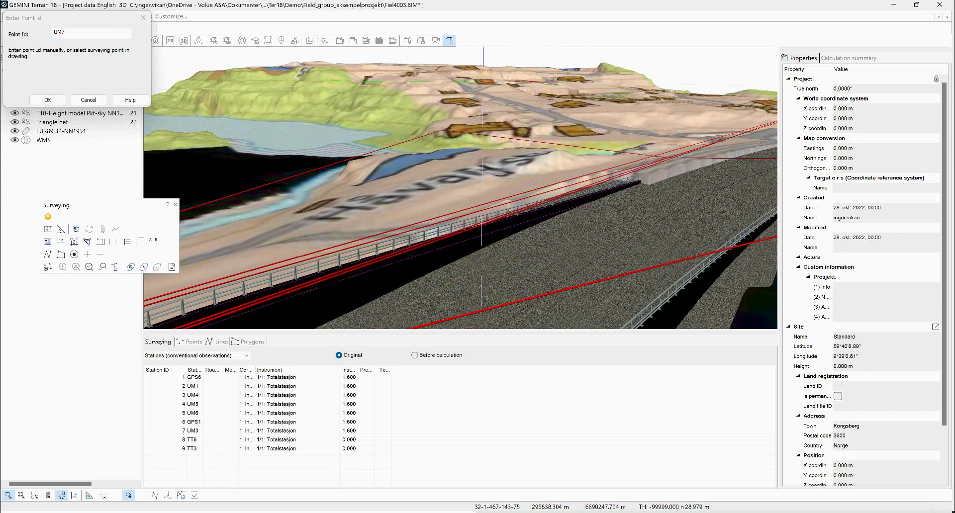
{"action": "left_click", "coordinate": [47, 100]}
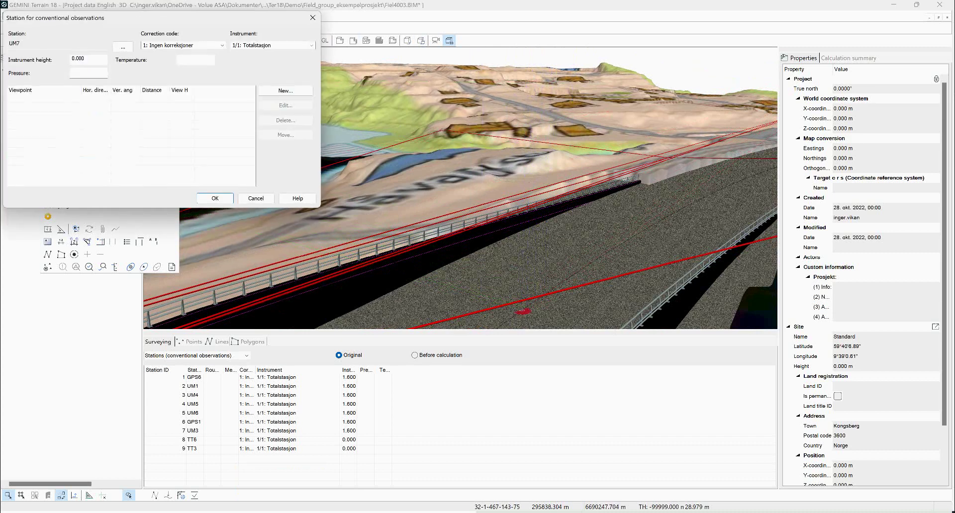
{"action": "double_click", "coordinate": [78, 59]}
- Add observations from station UM7 to points TT3 and UM1, setting the view height for UM1 to 1,6
{"action": "key", "text": "Return"}
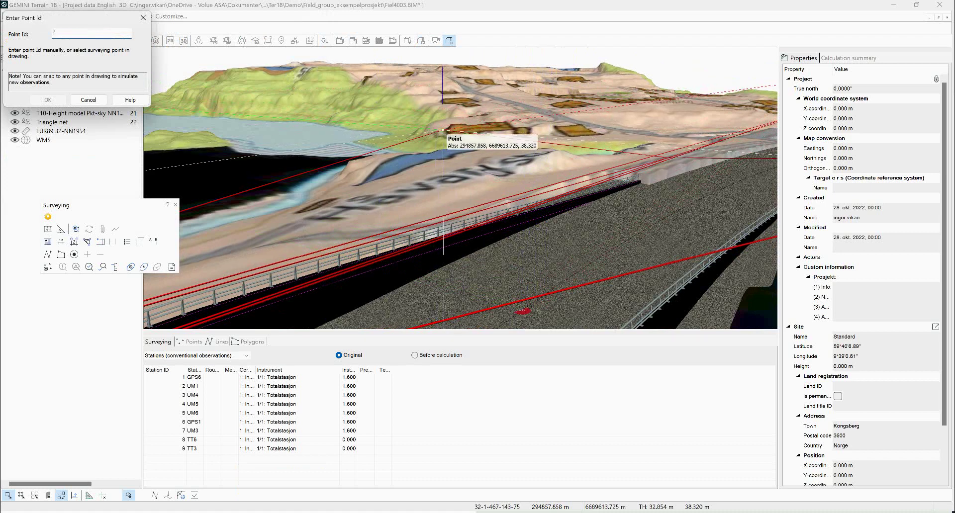
{"action": "left_click", "coordinate": [443, 130]}
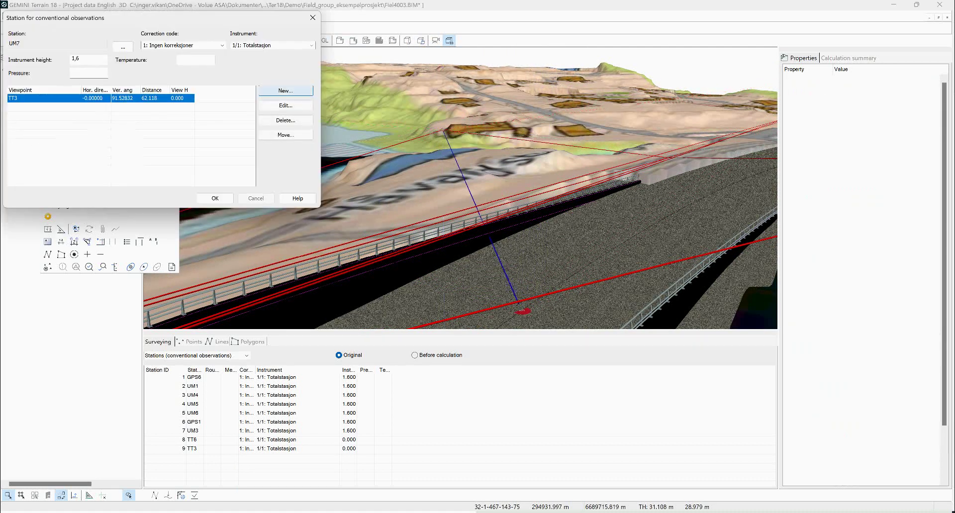
{"action": "middle_click_drag", "start_coordinate": [612, 242], "coordinate": [662, 294]}
{"action": "left_click", "coordinate": [657, 184]}
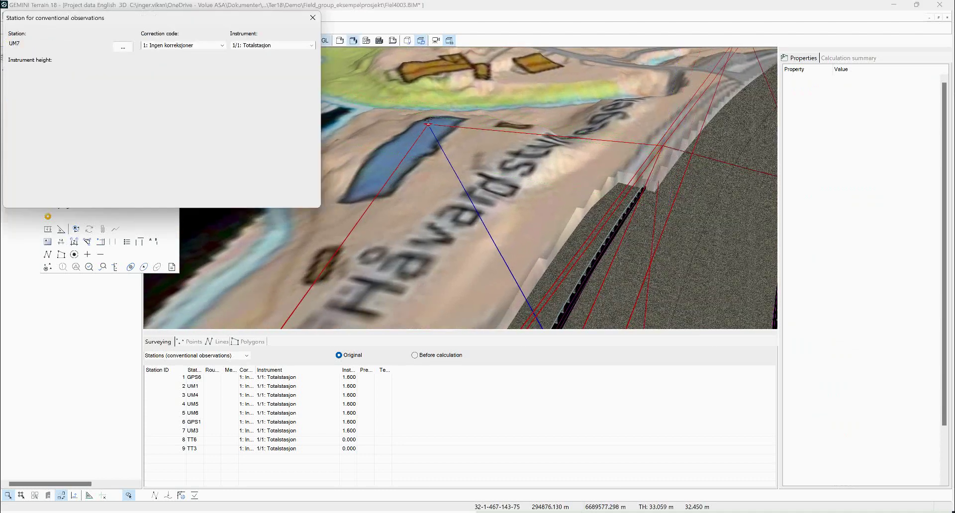
{"action": "double_click", "coordinate": [44, 107]}
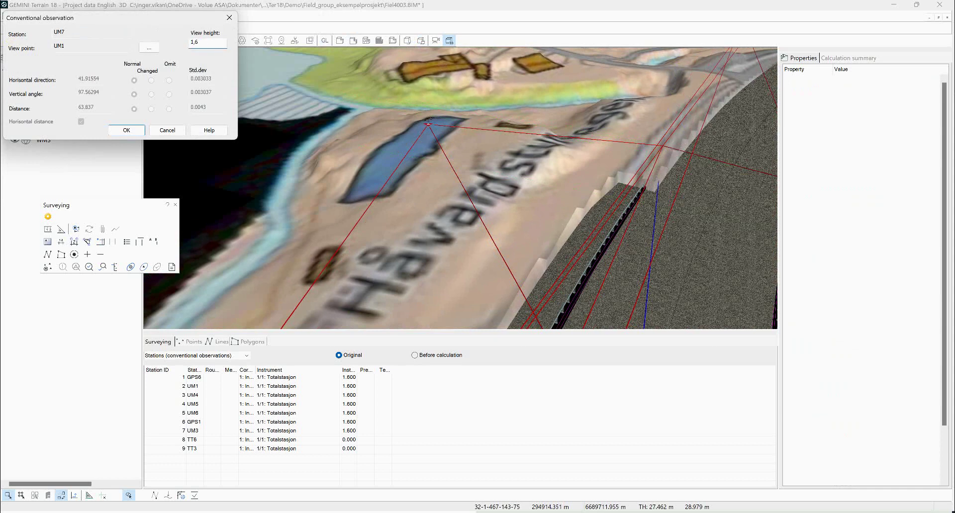
{"action": "key", "text": "Return"}
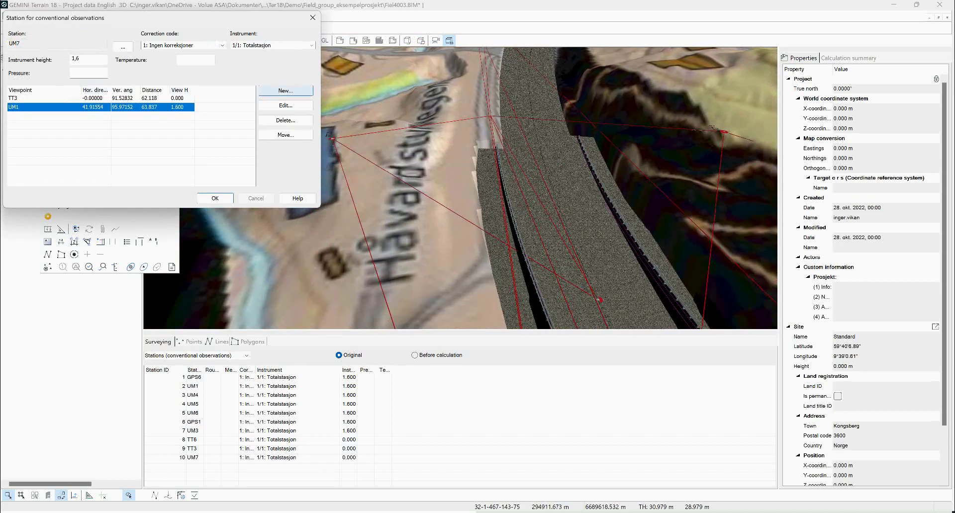
- Add observations from station UM7 to points TT6 and UM5, entering UM5 as the point ID for the latter
{"action": "left_click", "coordinate": [285, 90]}
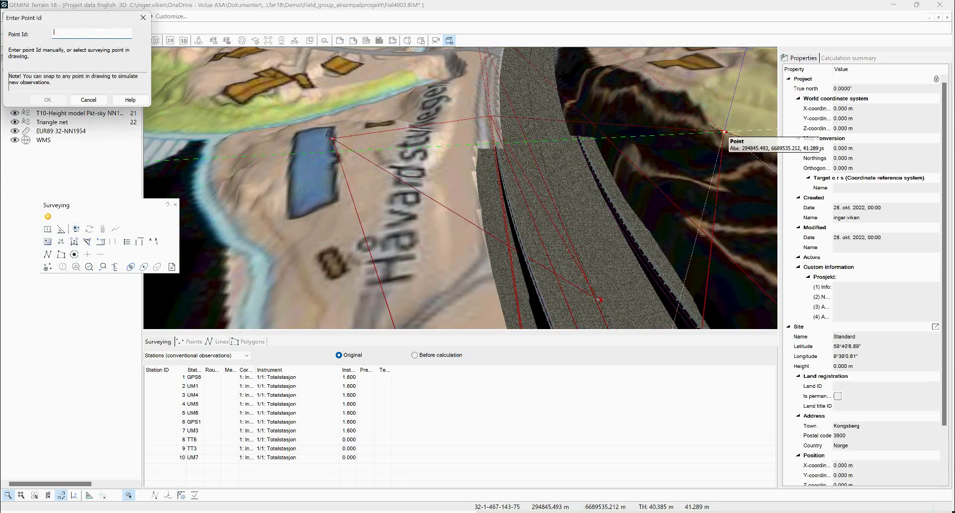
{"action": "left_click", "coordinate": [725, 132]}
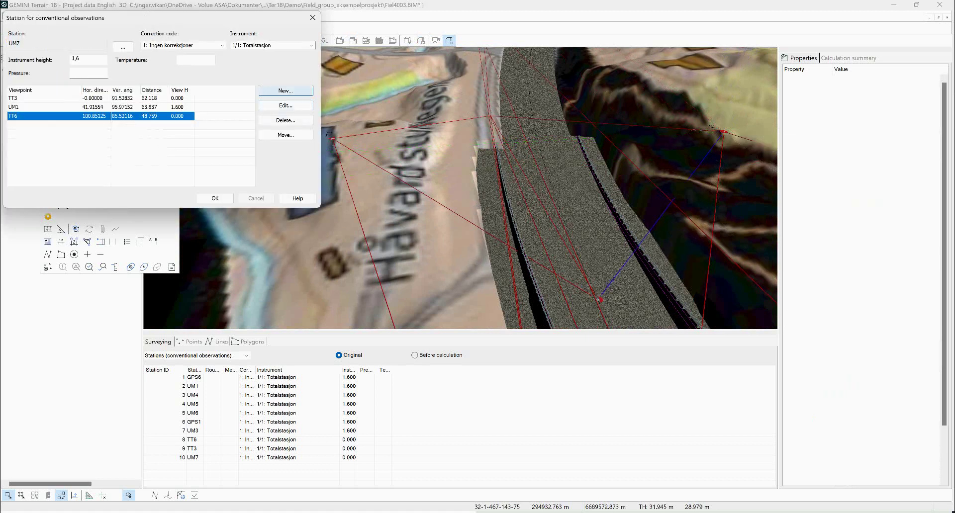
{"action": "key", "text": "Return"}
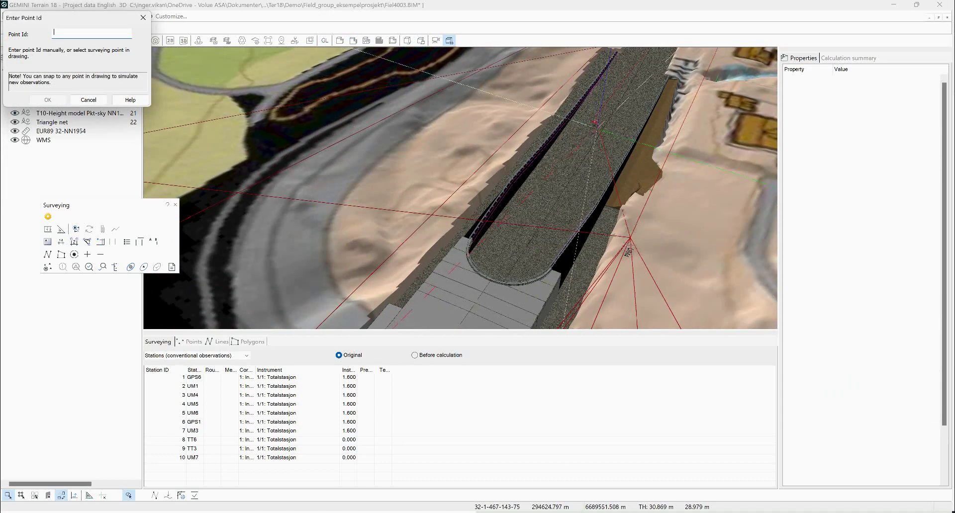
{"action": "left_click", "coordinate": [589, 121]}
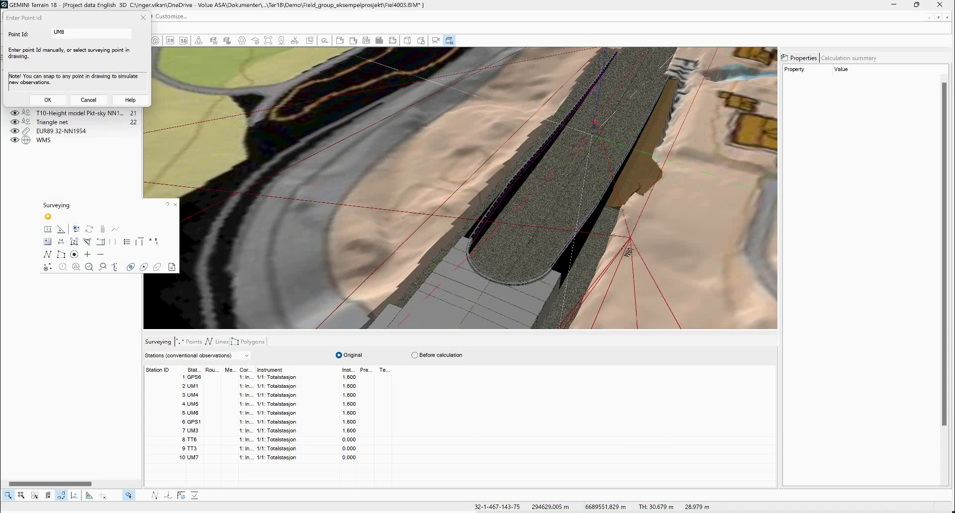
{"action": "scroll", "coordinate": [593, 124], "scroll_direction": "up", "scroll_amount": 4}
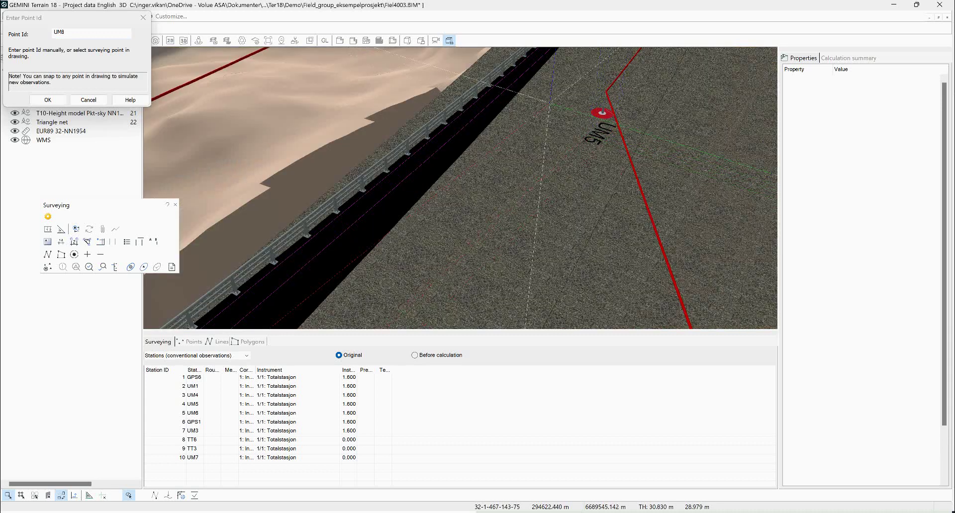
{"action": "left_click", "coordinate": [91, 33]}
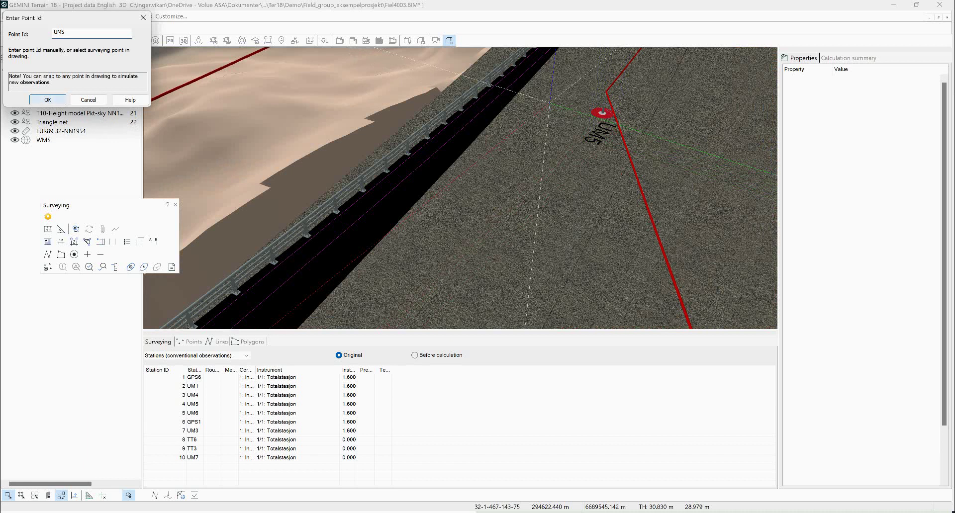
{"action": "left_click", "coordinate": [48, 99]}
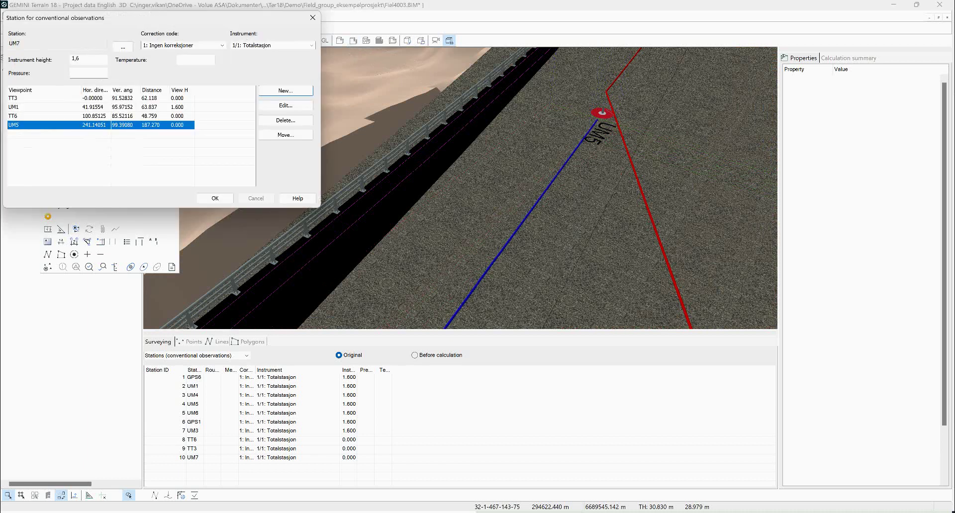
- Set the view height of the UM7 observation to UM5 to 1,6 and save the station
{"action": "double_click", "coordinate": [167, 126]}
{"action": "double_click", "coordinate": [197, 42]}
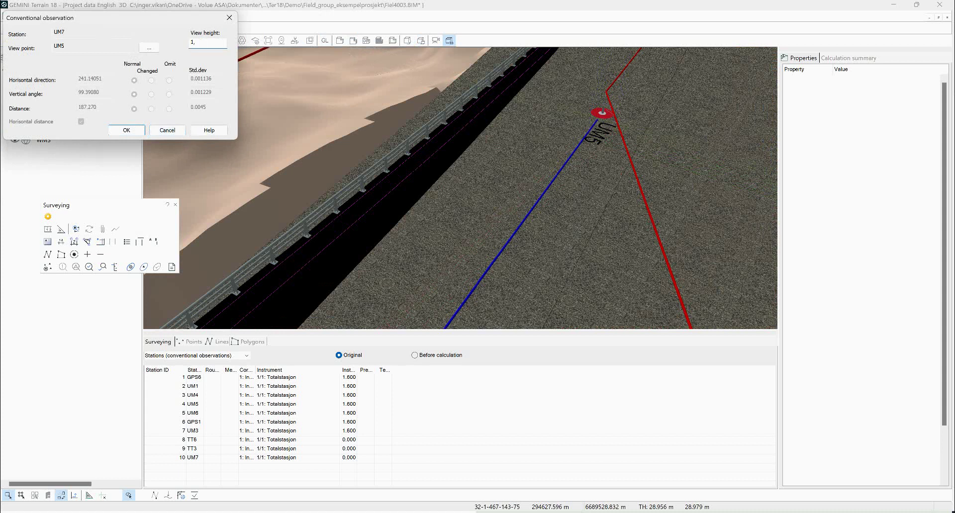
{"action": "key", "text": "Tab"}
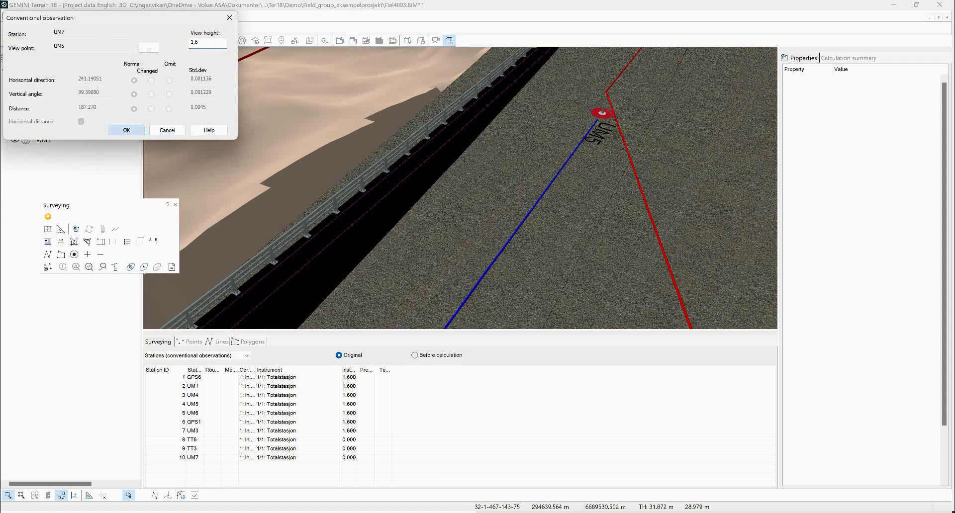
{"action": "key", "text": "Return"}
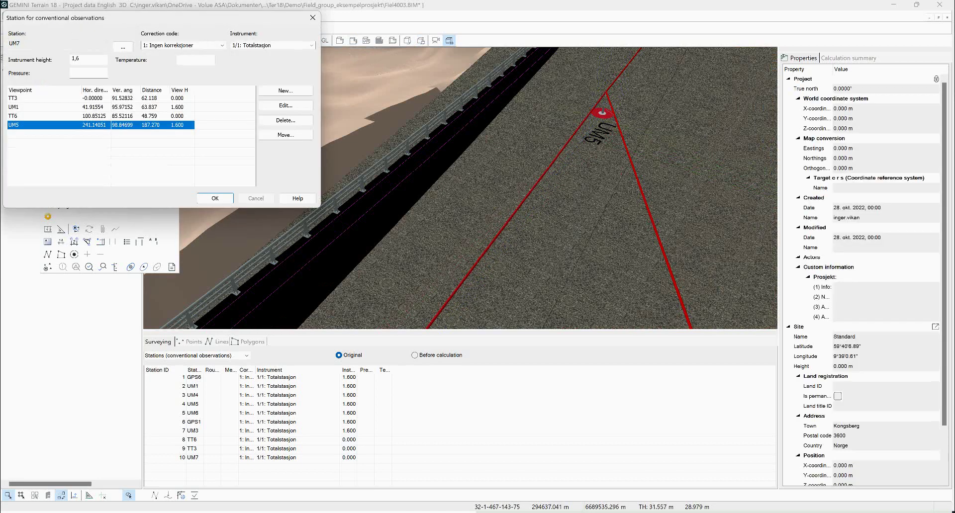
{"action": "left_click", "coordinate": [215, 198]}
- Relocate survey point UM7 to a new spot on the road surface and recalculate the simulated observations to and from it
{"action": "scroll", "coordinate": [484, 230], "scroll_direction": "down", "scroll_amount": 3}
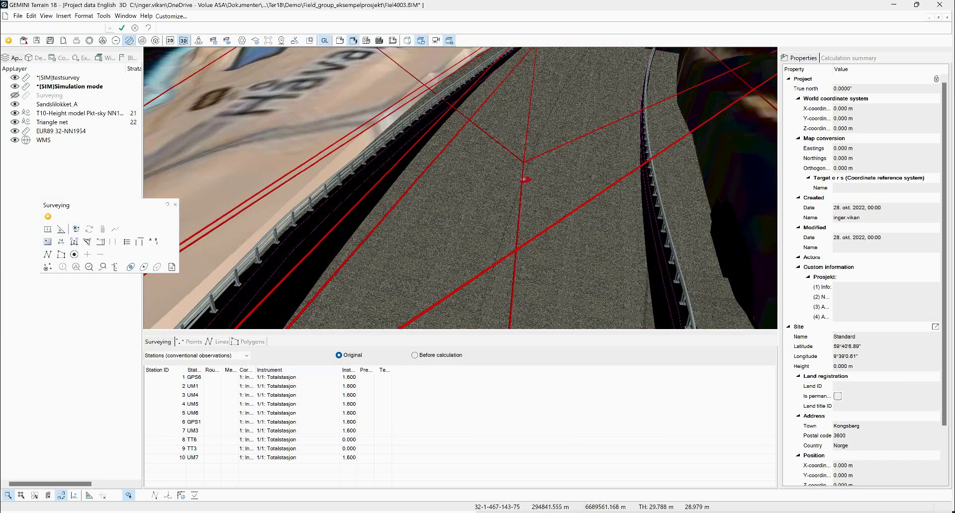
{"action": "double_click", "coordinate": [526, 180]}
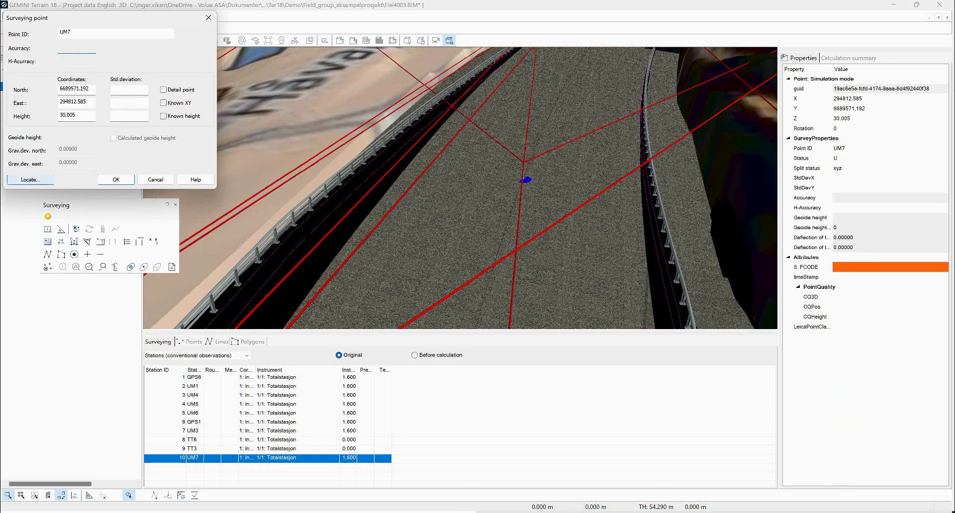
{"action": "left_click", "coordinate": [30, 179]}
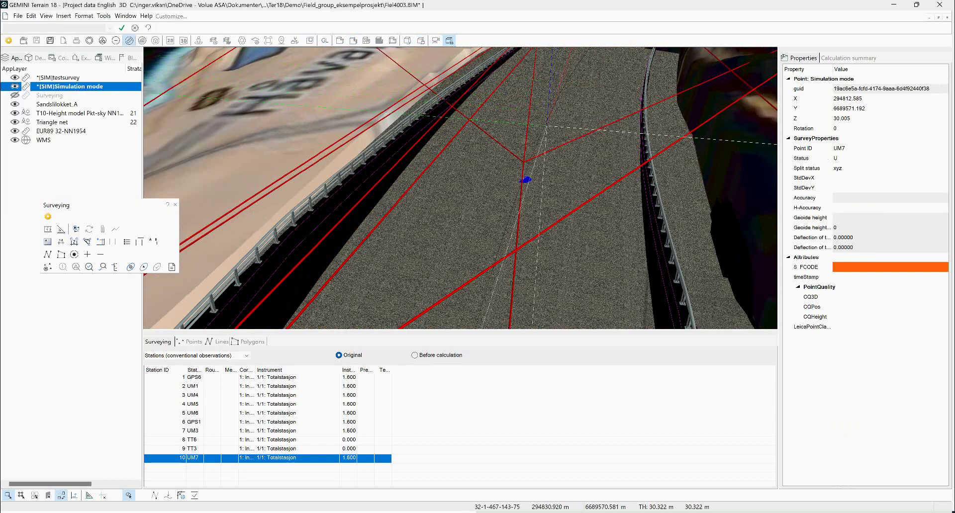
{"action": "left_click", "coordinate": [543, 131]}
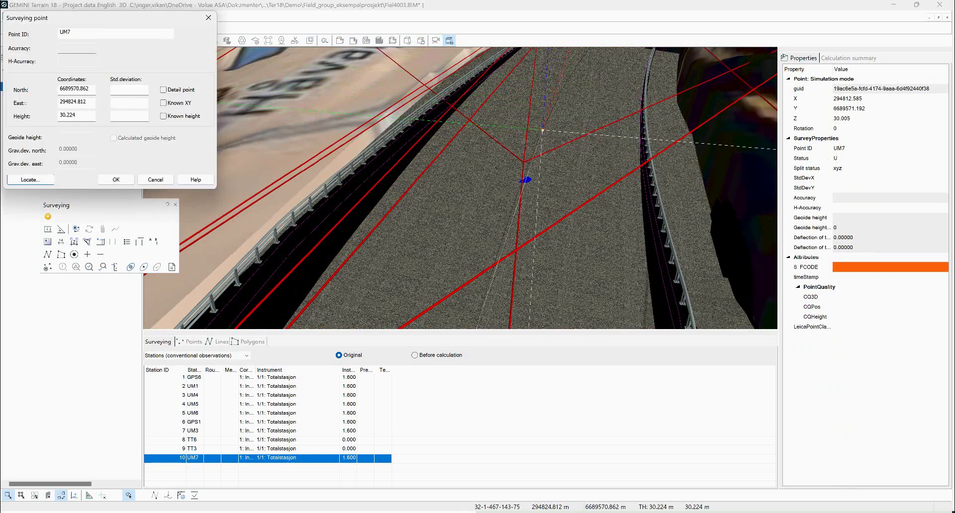
{"action": "left_click", "coordinate": [116, 179]}
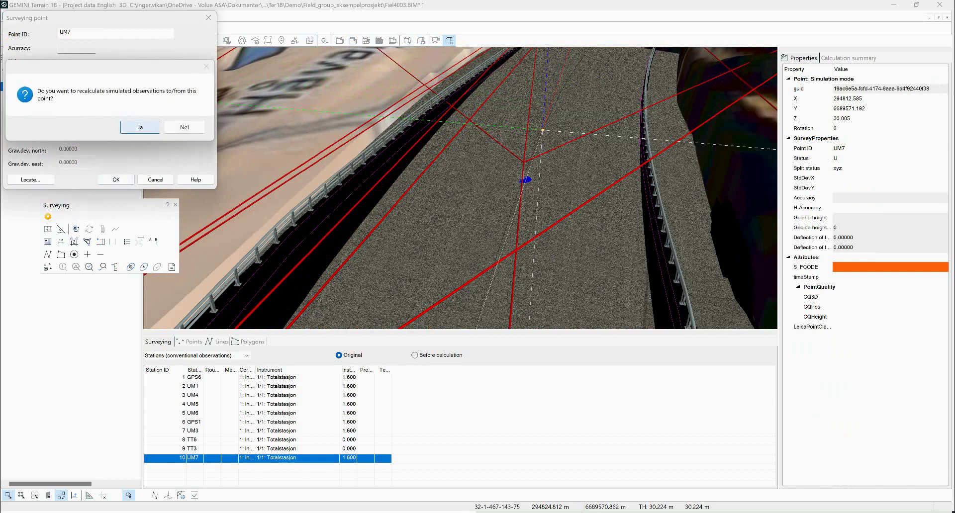
{"action": "left_click", "coordinate": [140, 127]}
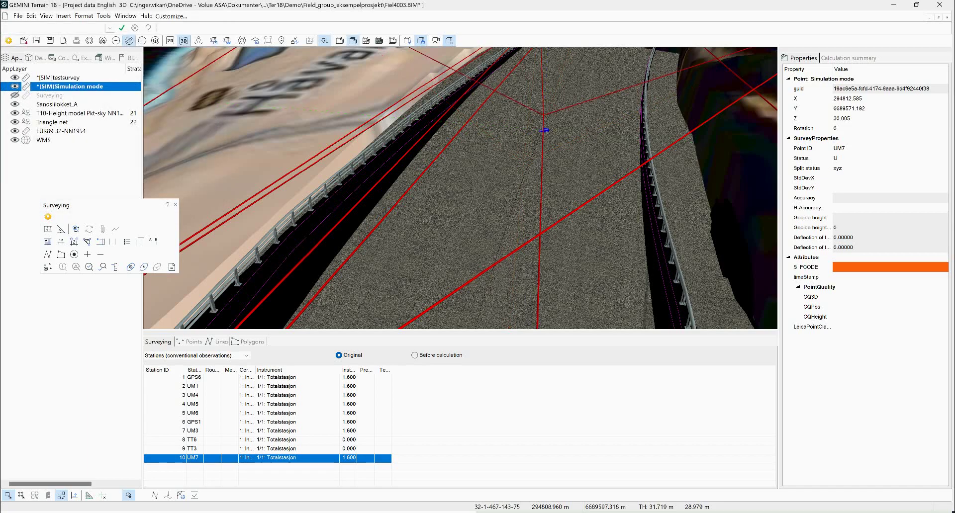
{"action": "mouse_move", "coordinate": [543, 130]}
{"action": "middle_mouse_down"}
{"action": "mouse_move", "coordinate": [562, 122]}
{"action": "mouse_move", "coordinate": [493, 125]}
{"action": "mouse_move", "coordinate": [542, 125]}
{"action": "middle_mouse_up"}
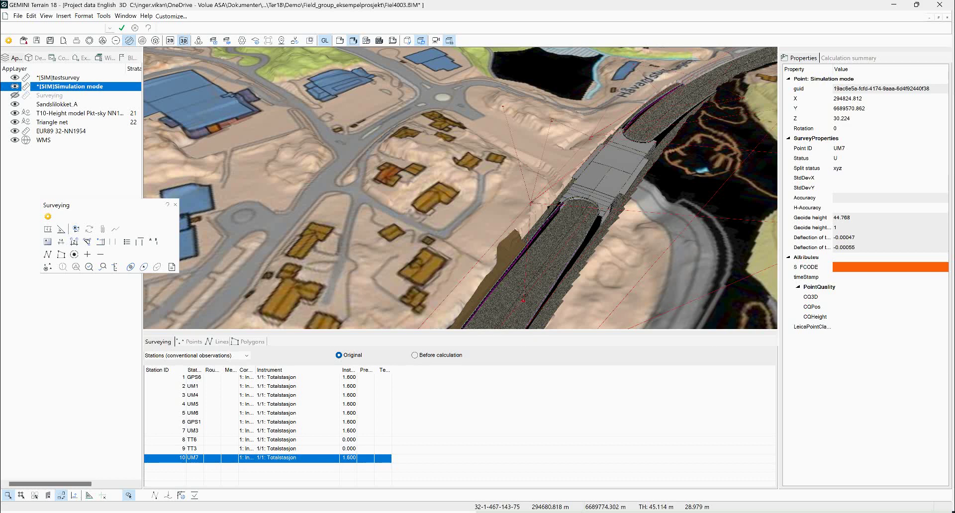
{"action": "middle_click_drag", "start_coordinate": [555, 206], "coordinate": [517, 185]}
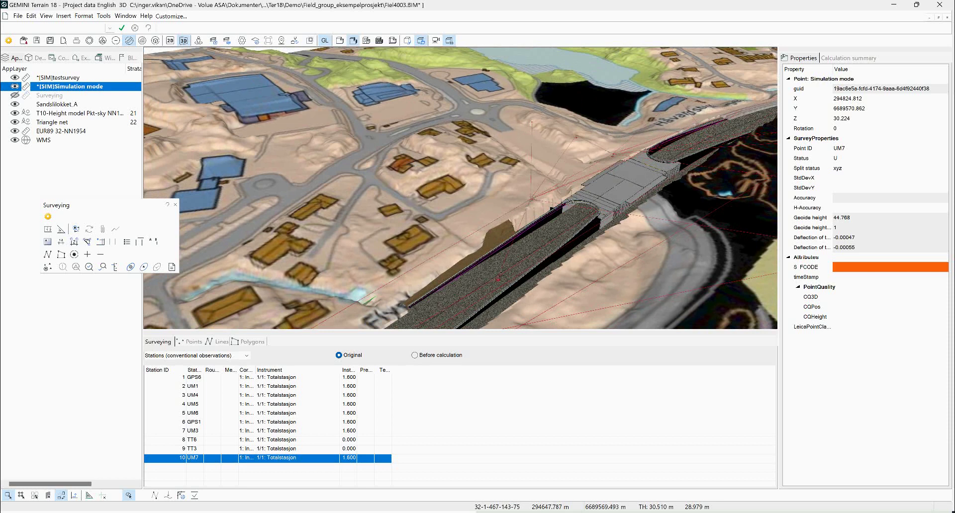
{"action": "middle_click_drag", "start_coordinate": [348, 213], "coordinate": [378, 204]}
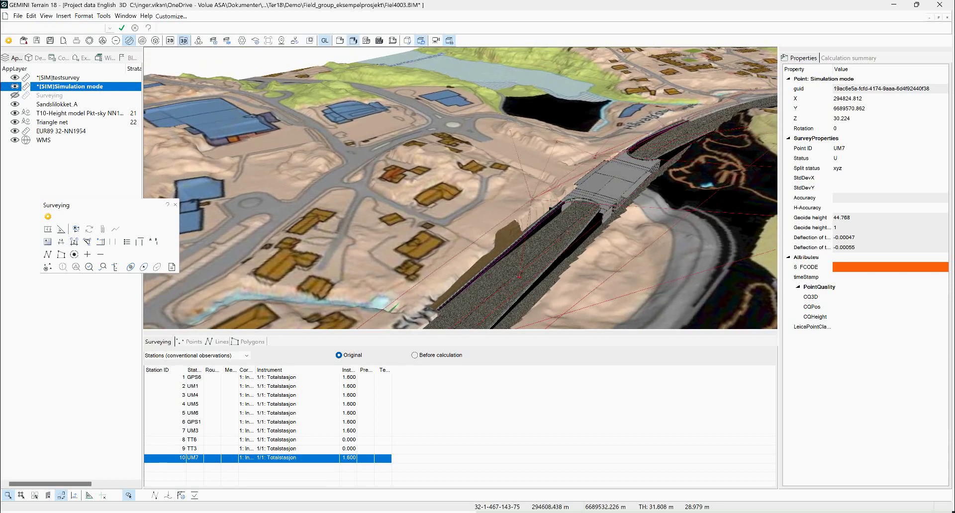
{"action": "middle_click_drag", "start_coordinate": [448, 209], "coordinate": [485, 207]}
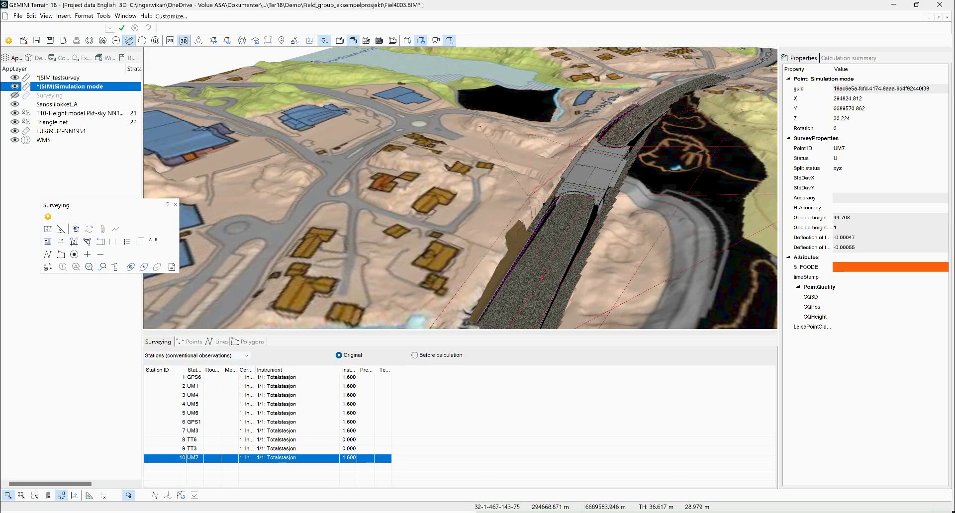
- Dismiss the surveying report selection, hide the selected layers and make the testsurvey layer active
{"action": "key", "text": "alt+Tab"}
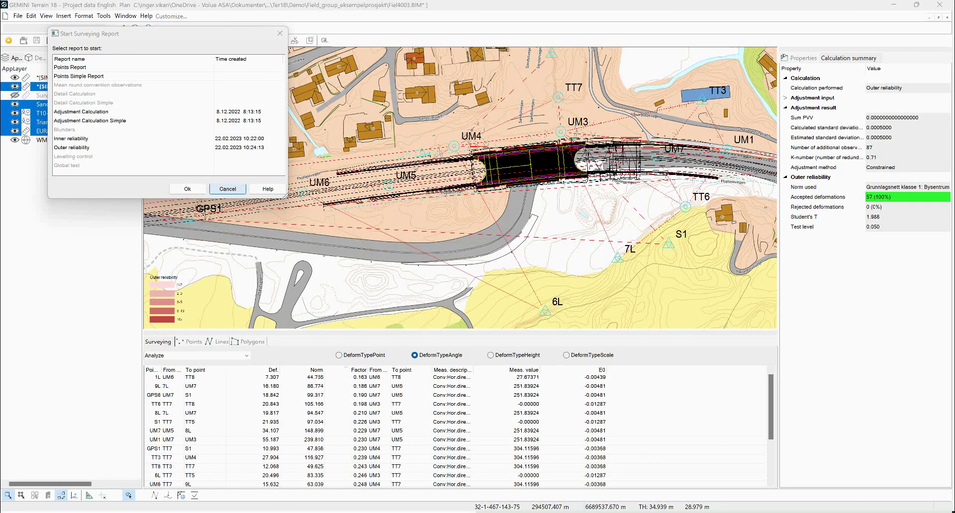
{"action": "left_click", "coordinate": [227, 189]}
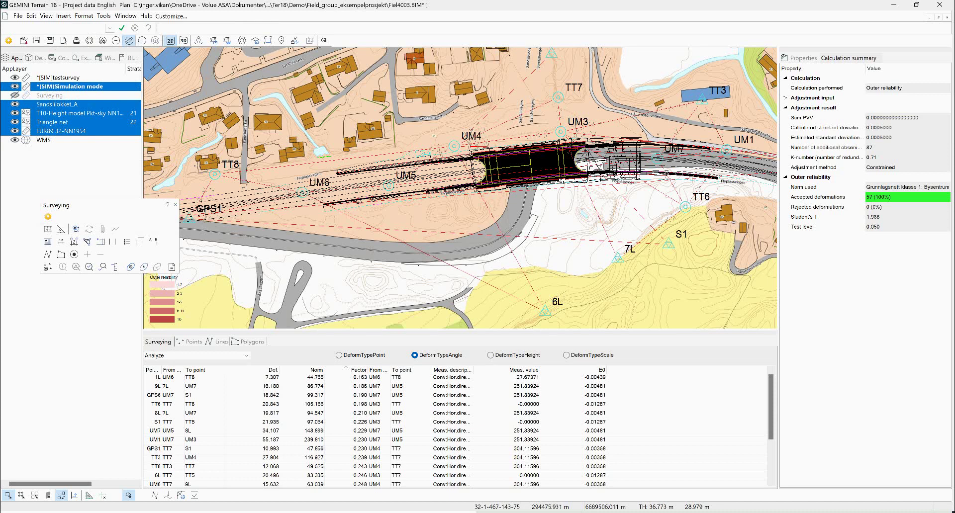
{"action": "key", "text": "space"}
{"action": "left_click", "coordinate": [58, 77]}
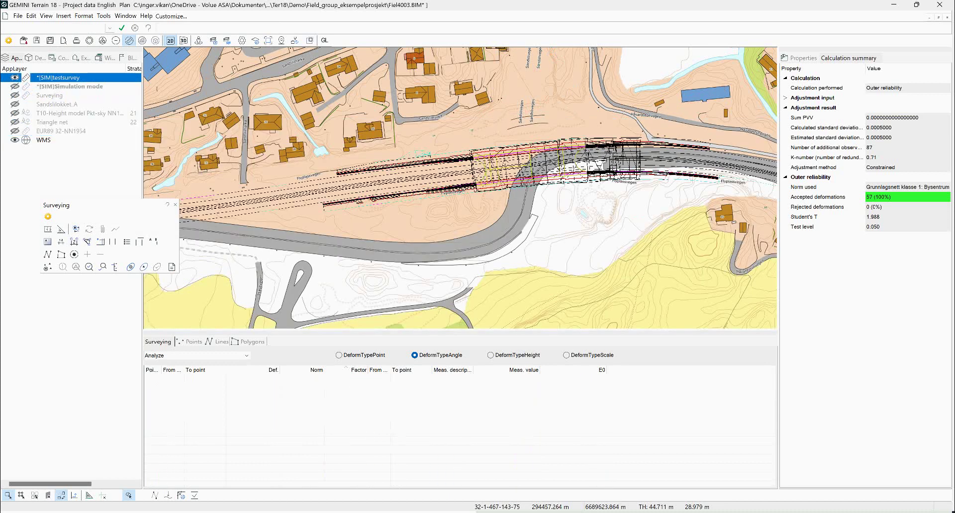
{"action": "double_click", "coordinate": [57, 77]}
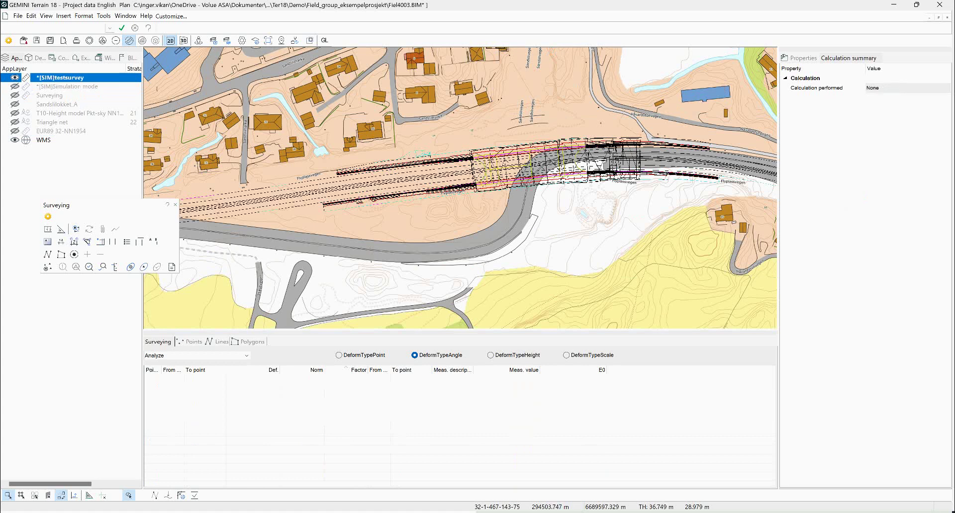
- Show the Surveying layer in the 3D view and inspect its observation network around station UM4
{"action": "left_click", "coordinate": [183, 41]}
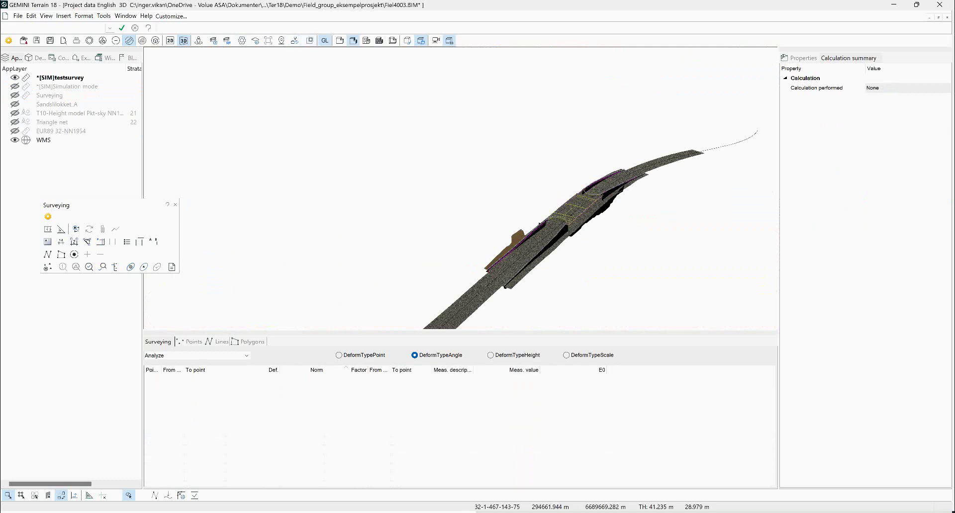
{"action": "left_click", "coordinate": [15, 95]}
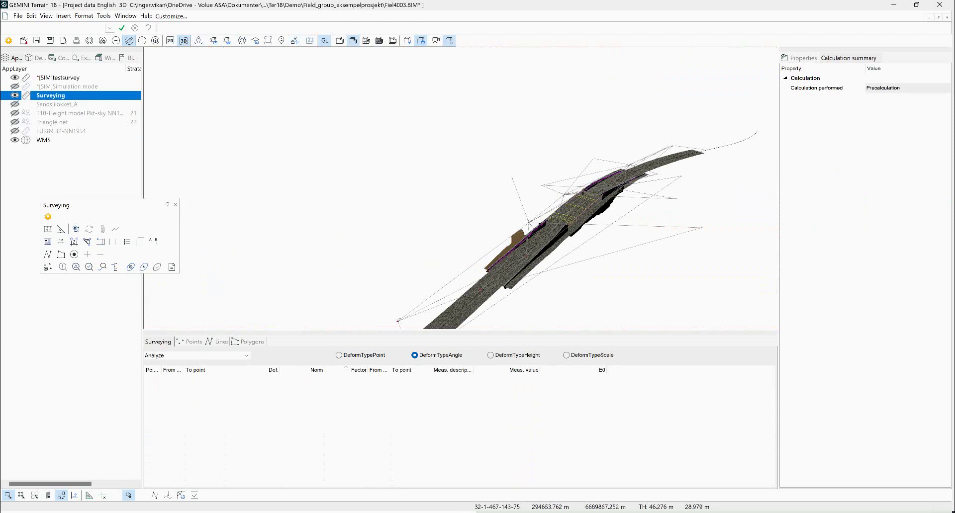
{"action": "left_click", "coordinate": [14, 113]}
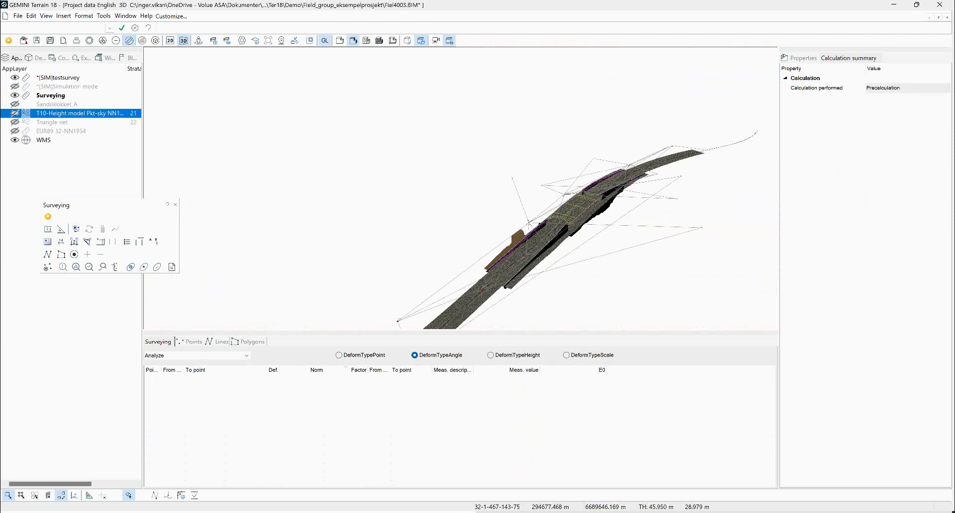
{"action": "middle_click_drag", "start_coordinate": [499, 269], "coordinate": [537, 226]}
{"action": "scroll", "coordinate": [540, 224], "scroll_direction": "up", "scroll_amount": 5}
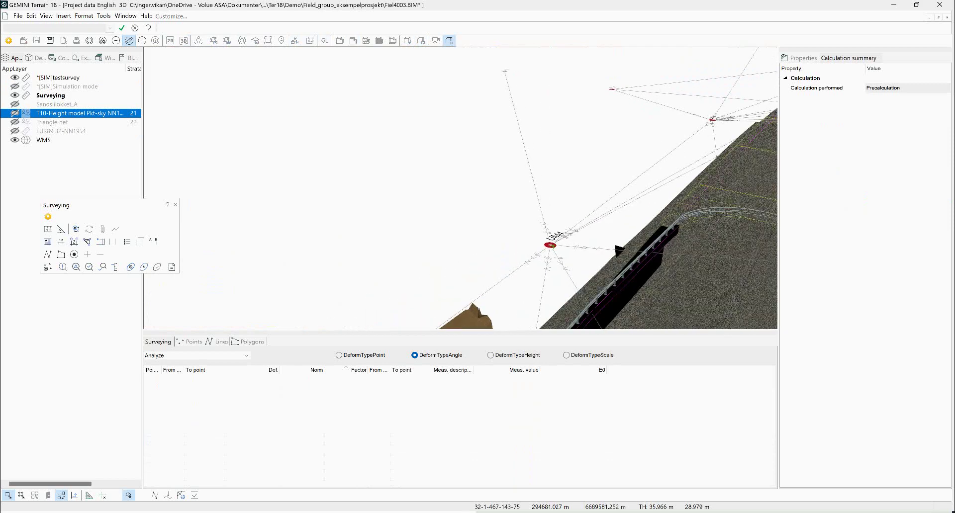
- Return to the 2D plan view and run the adjustment calculation on the Surveying layer
{"action": "left_click", "coordinate": [170, 40]}
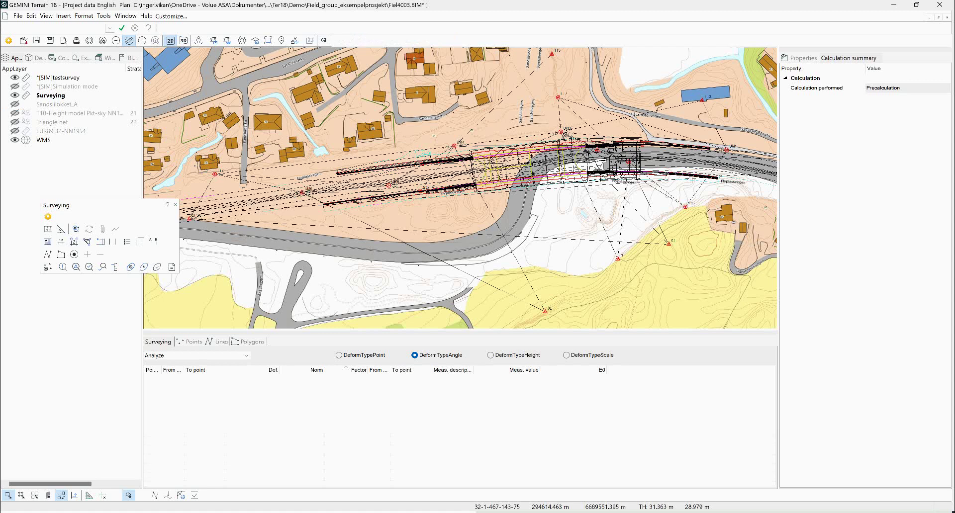
{"action": "scroll", "coordinate": [396, 187], "scroll_direction": "down", "scroll_amount": 3}
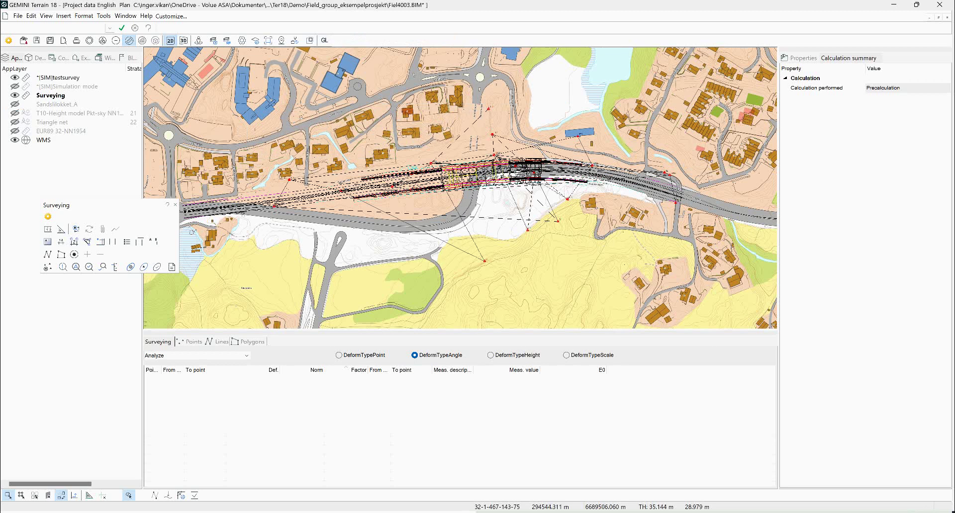
{"action": "left_click", "coordinate": [50, 95]}
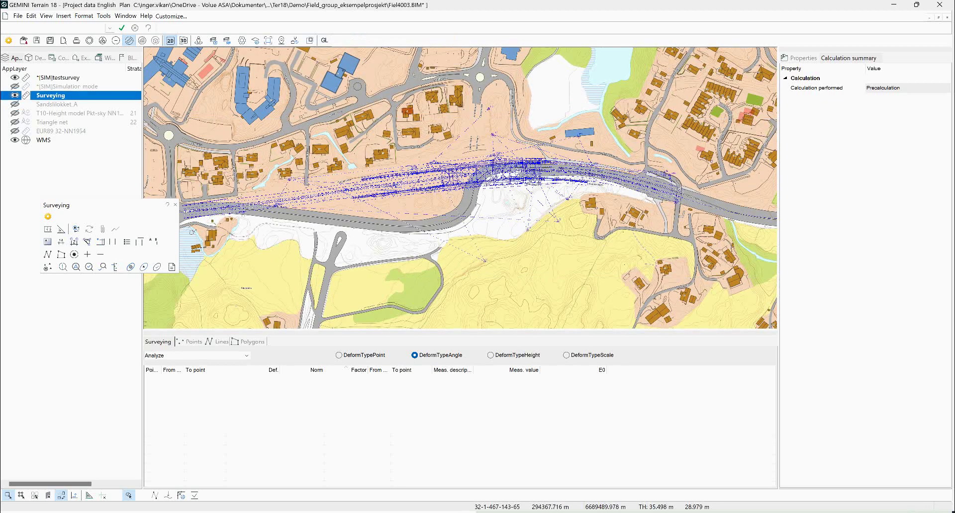
{"action": "left_click", "coordinate": [130, 267]}
{"action": "key", "text": "Return"}
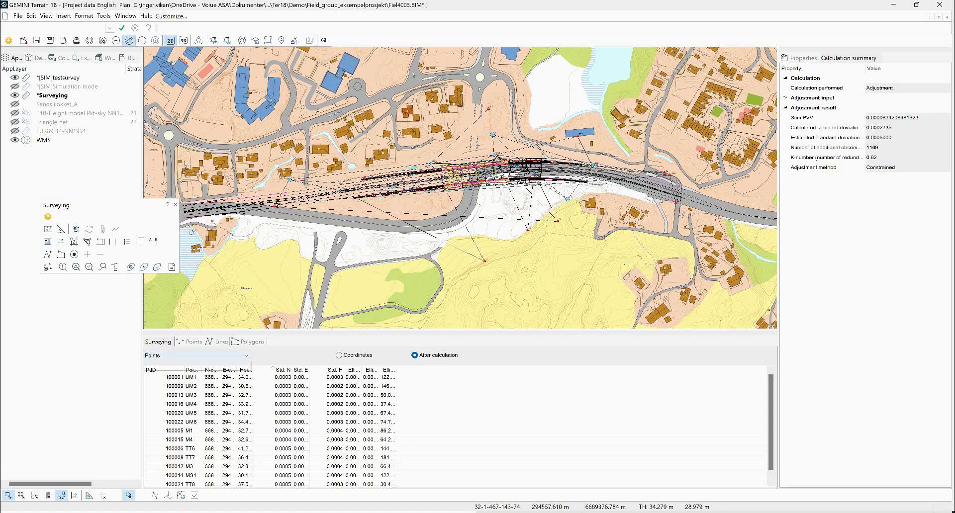
- List the Surveying layer's conventional observation stations and calculate the mean for all of them
{"action": "left_click", "coordinate": [197, 355]}
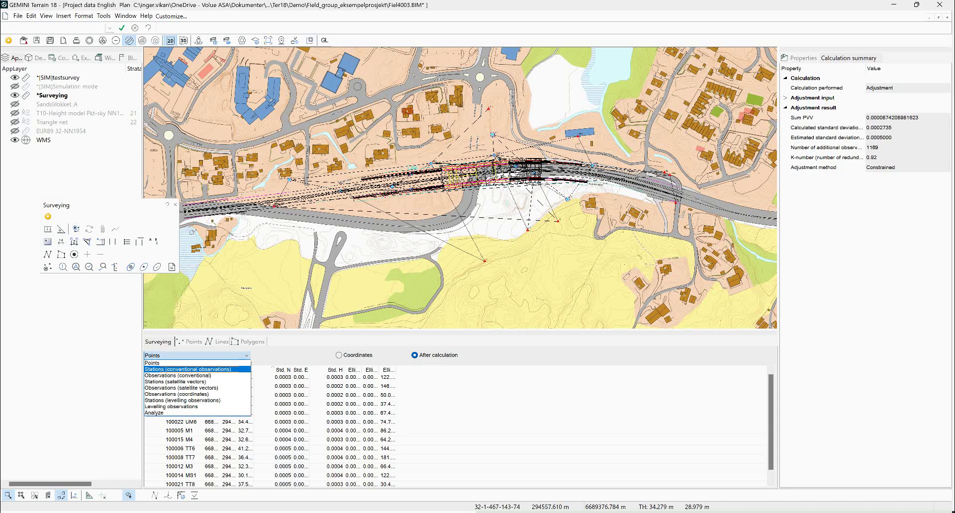
{"action": "left_click", "coordinate": [187, 369]}
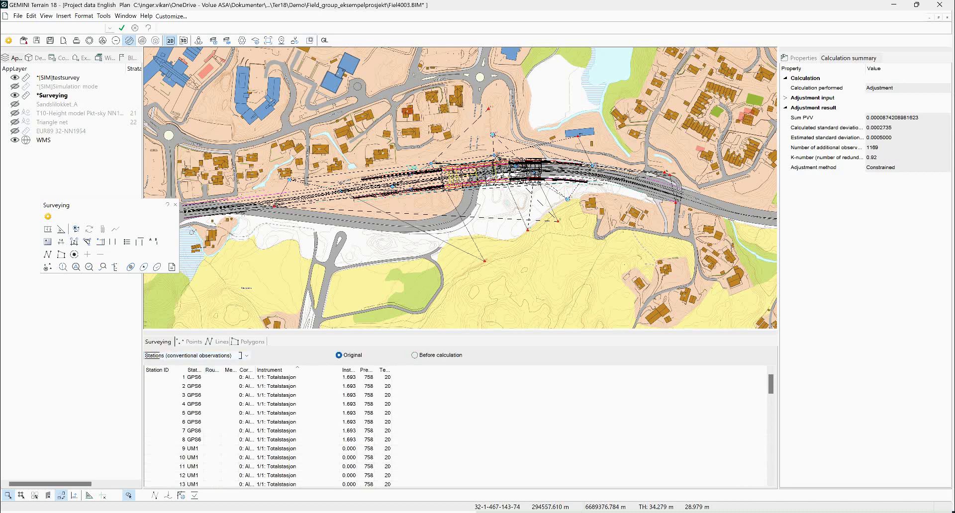
{"action": "left_click", "coordinate": [267, 422]}
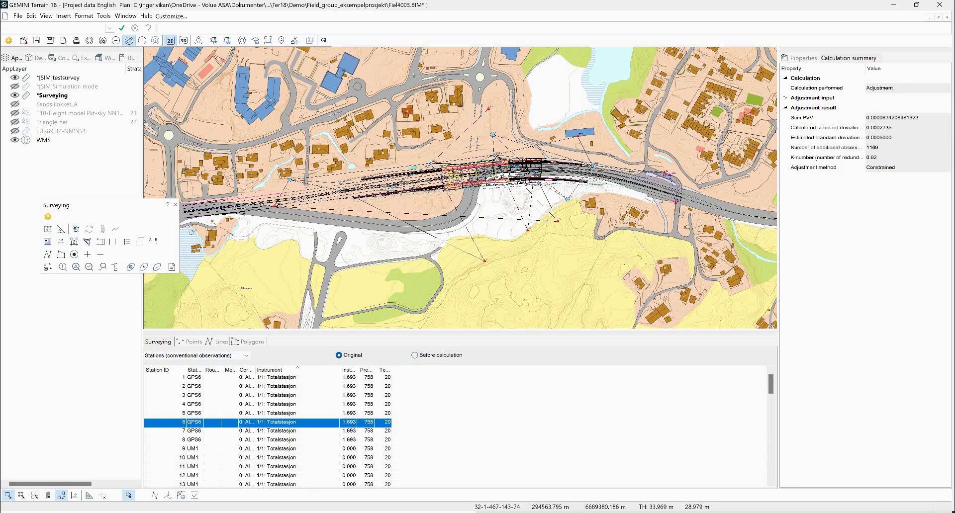
{"action": "key", "text": "ctrl+shift+End"}
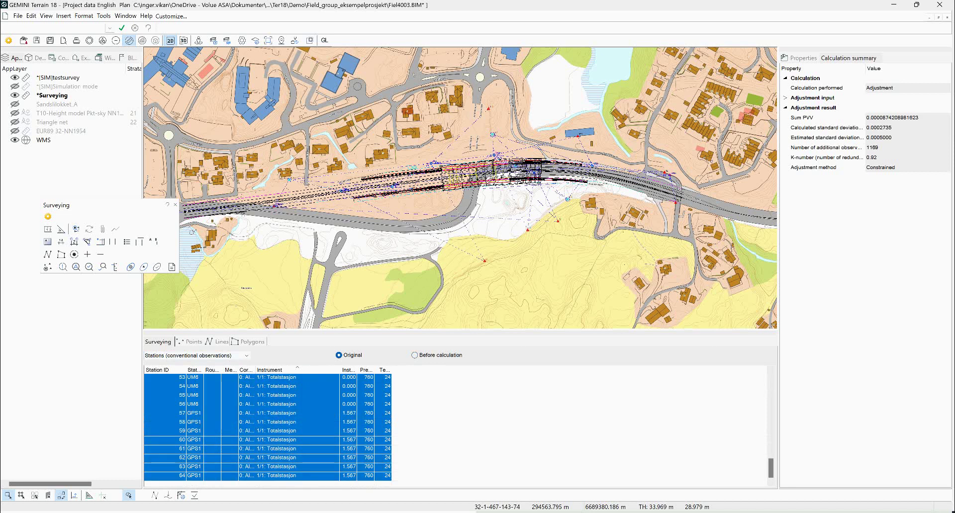
{"action": "right_click", "coordinate": [294, 418]}
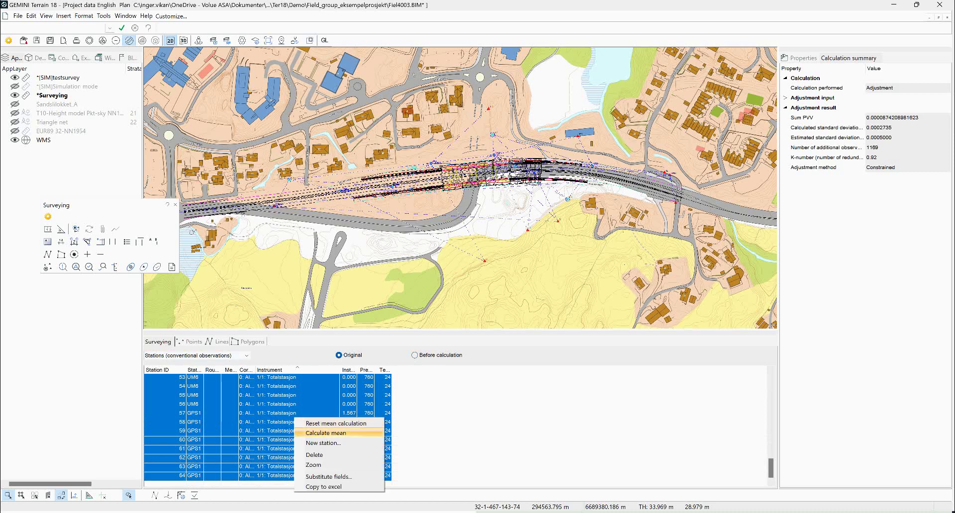
{"action": "left_click", "coordinate": [326, 433]}
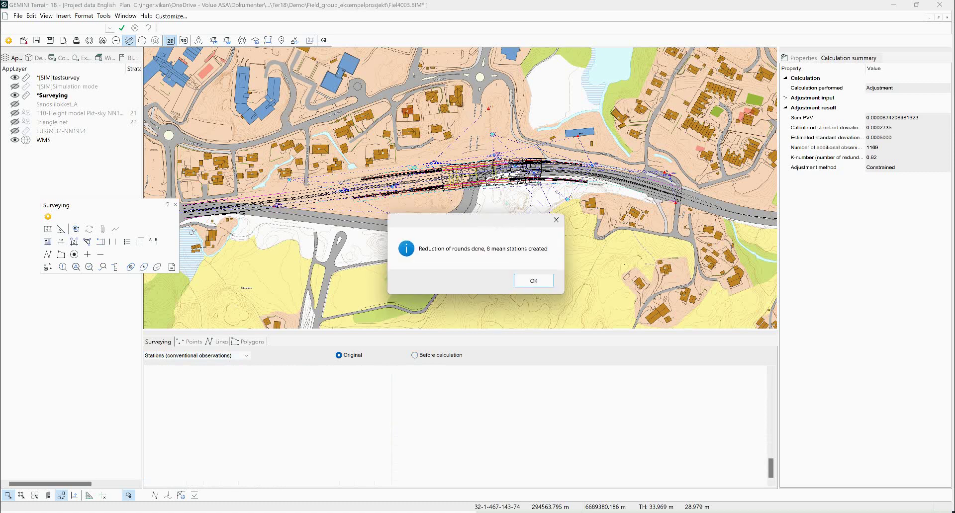
{"action": "key", "text": "Return"}
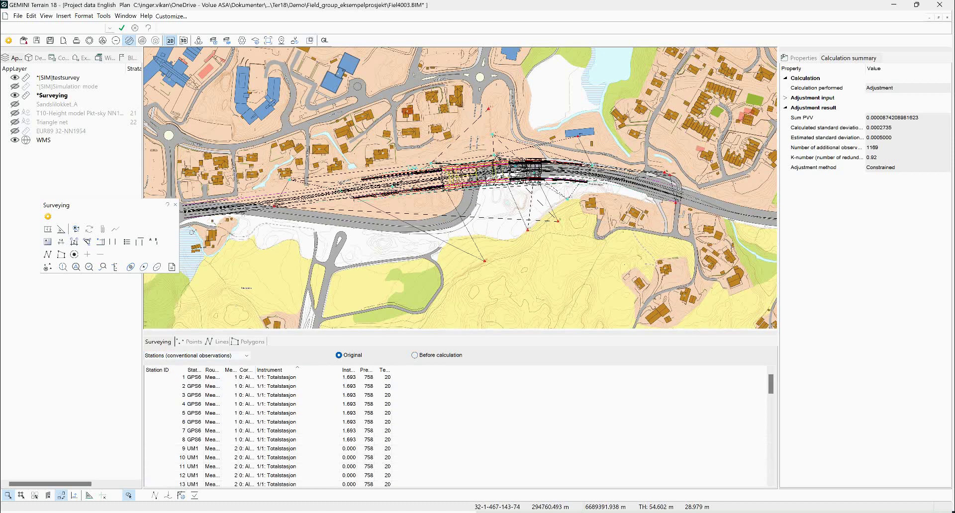
- Display the mean stations before calculation and choose the Mean round convention observations report
{"action": "left_click", "coordinate": [414, 355]}
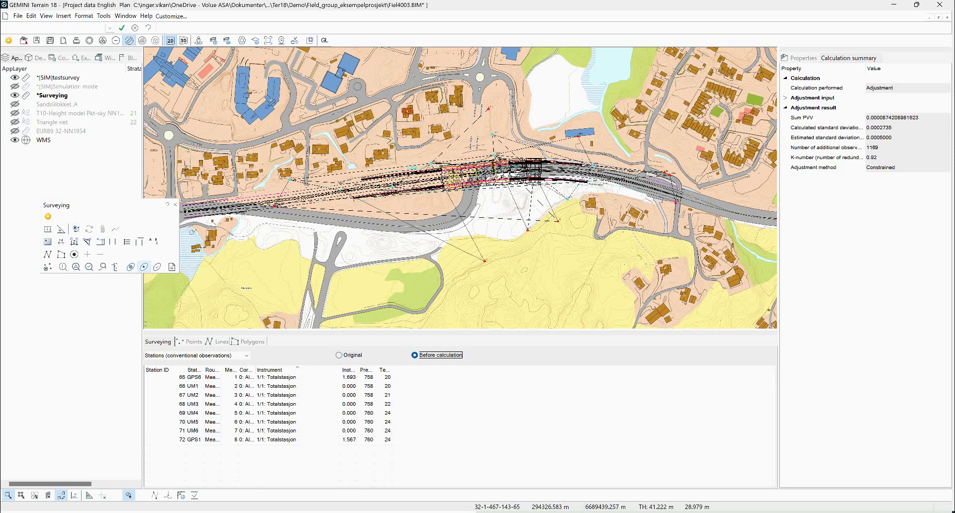
{"action": "left_click", "coordinate": [171, 267]}
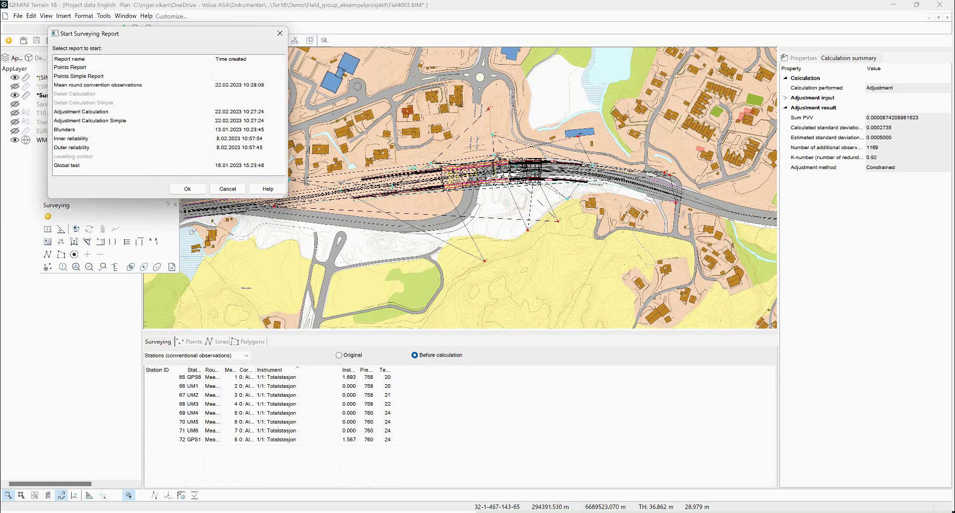
{"action": "left_click", "coordinate": [97, 85]}
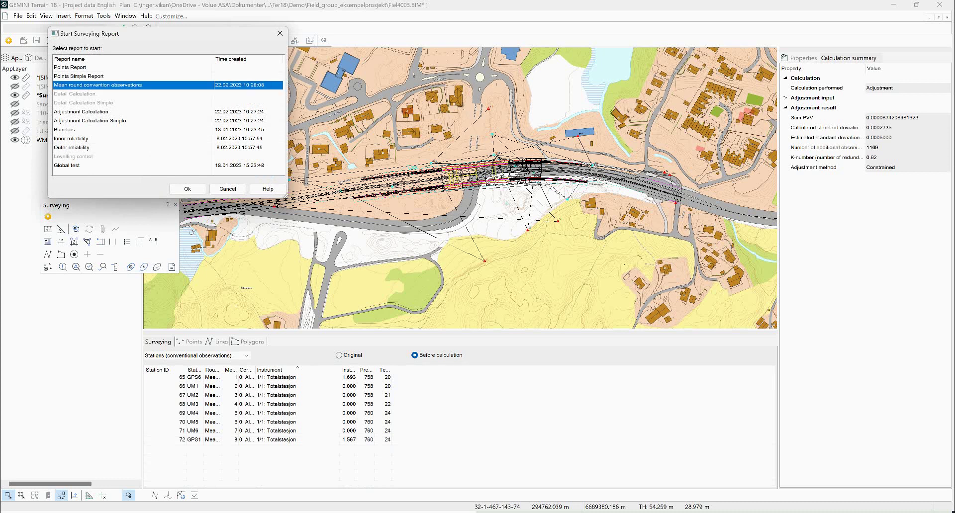
- Switch to Excel and examine the differences between mean and observed values in the Originale satser sheet of reduserte satser.xlsm
{"action": "key", "text": "alt+Tab"}
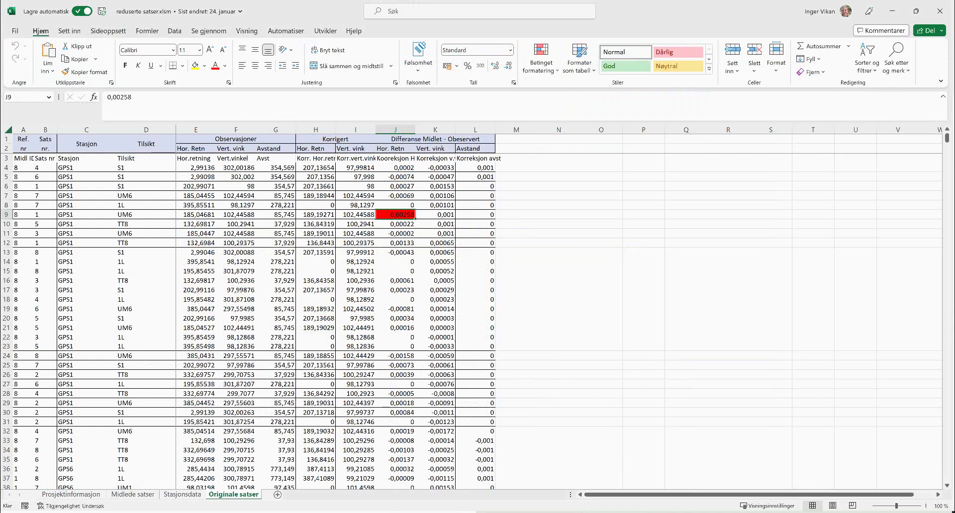
{"action": "scroll", "coordinate": [312, 321], "scroll_direction": "down", "scroll_amount": 2}
{"action": "scroll", "coordinate": [312, 321], "scroll_direction": "up", "scroll_amount": 2}
{"action": "scroll", "coordinate": [312, 321], "scroll_direction": "down", "scroll_amount": 2}
{"action": "scroll", "coordinate": [312, 321], "scroll_direction": "up", "scroll_amount": 2}
{"action": "scroll", "coordinate": [318, 319], "scroll_direction": "down", "scroll_amount": 20}
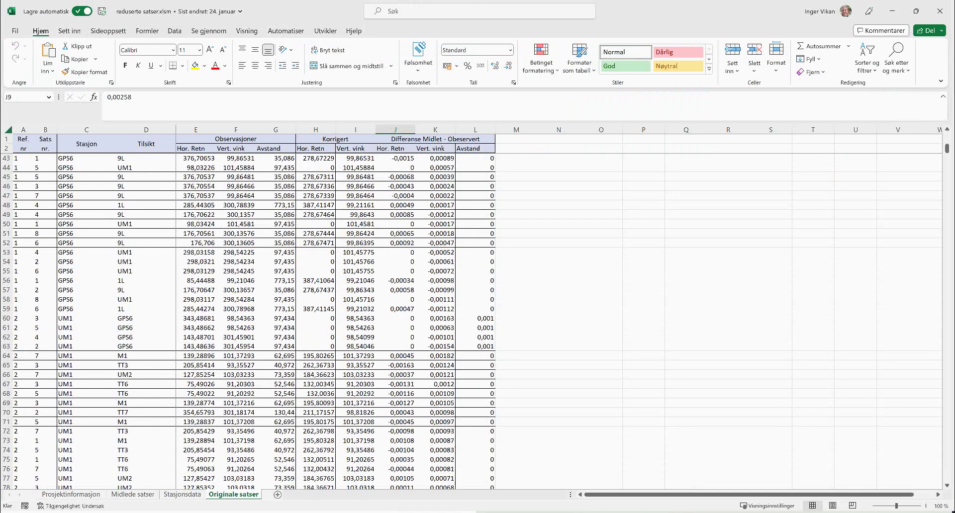
{"action": "scroll", "coordinate": [318, 319], "scroll_direction": "down", "scroll_amount": 20}
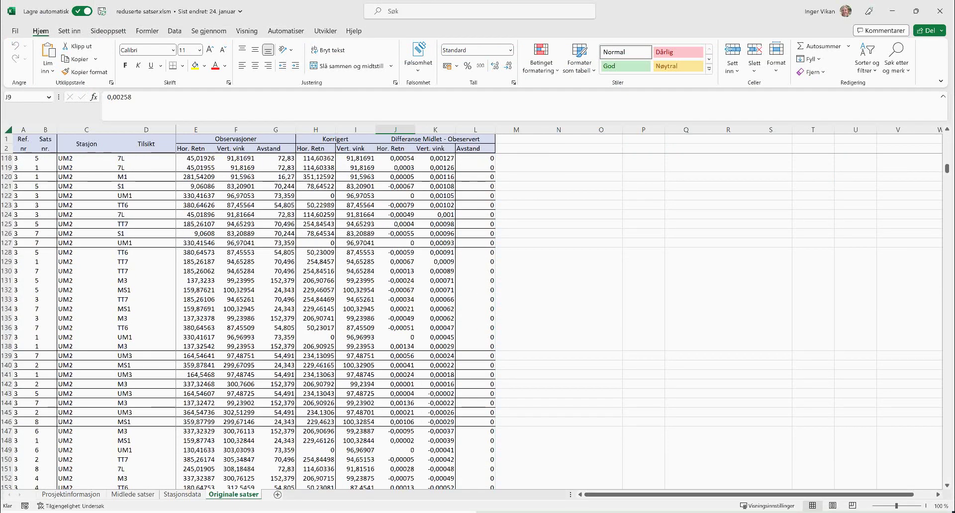
- Examine the highlighted differences for stations UM2 to UM6 down to the last row of the Originale satser sheet
{"action": "scroll", "coordinate": [319, 319], "scroll_direction": "down", "scroll_amount": 5}
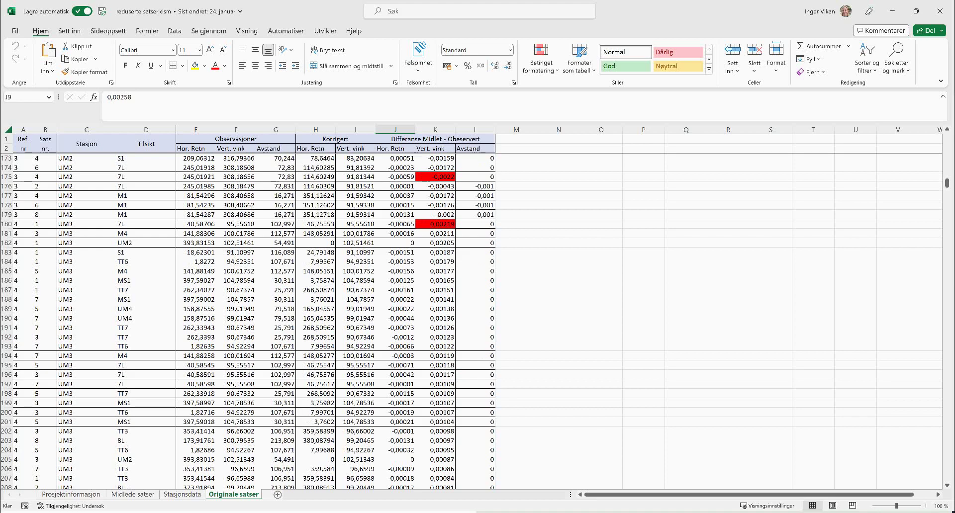
{"action": "scroll", "coordinate": [319, 319], "scroll_direction": "down", "scroll_amount": 20}
{"action": "scroll", "coordinate": [319, 318], "scroll_direction": "down", "scroll_amount": 12}
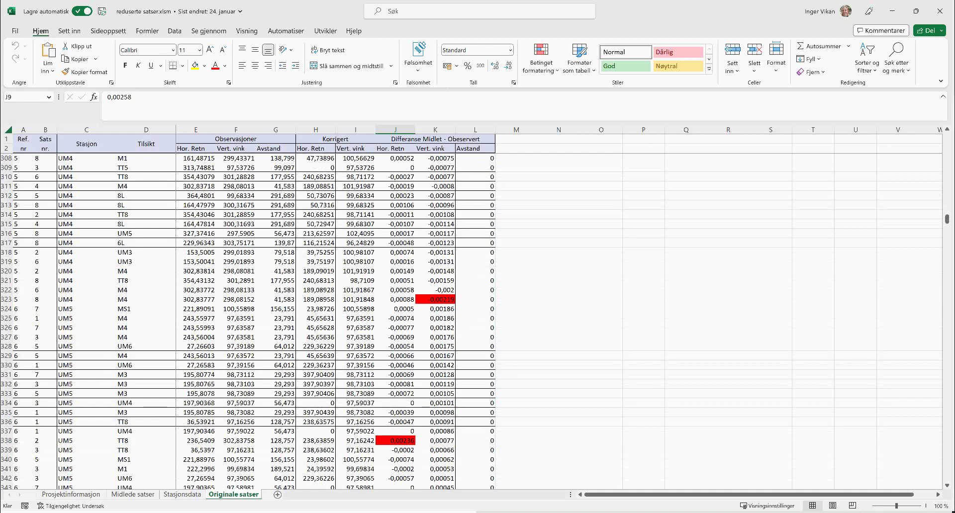
{"action": "scroll", "coordinate": [318, 319], "scroll_direction": "down", "scroll_amount": 12}
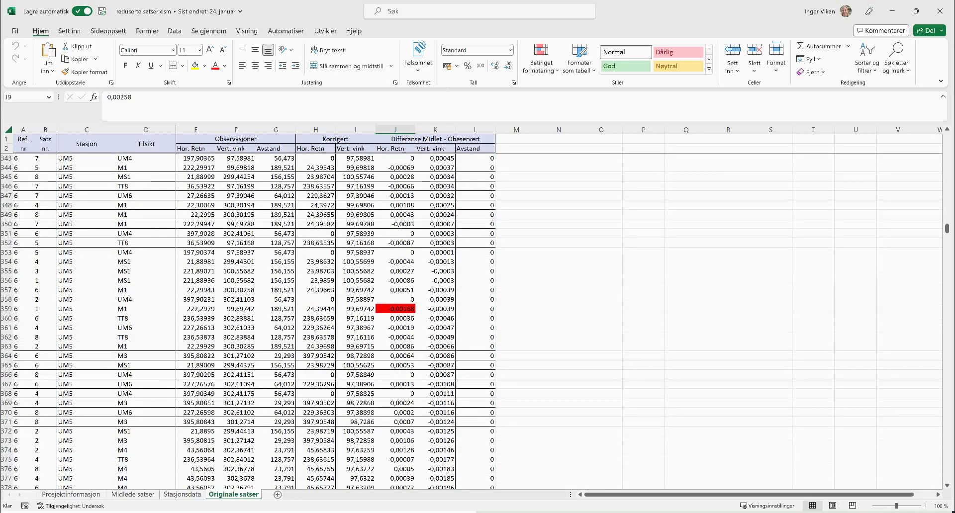
{"action": "scroll", "coordinate": [318, 318], "scroll_direction": "down", "scroll_amount": 3}
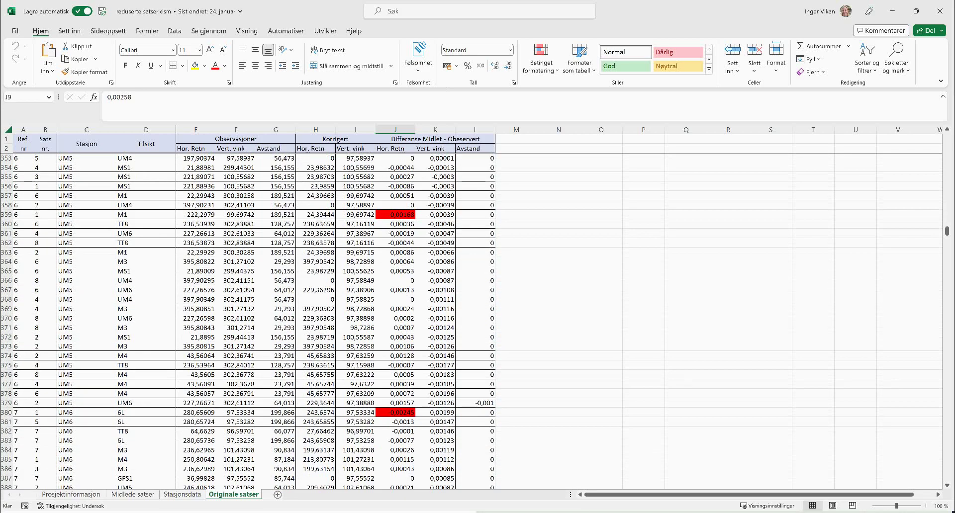
{"action": "scroll", "coordinate": [319, 319], "scroll_direction": "down", "scroll_amount": 15}
{"action": "scroll", "coordinate": [318, 319], "scroll_direction": "down", "scroll_amount": 2}
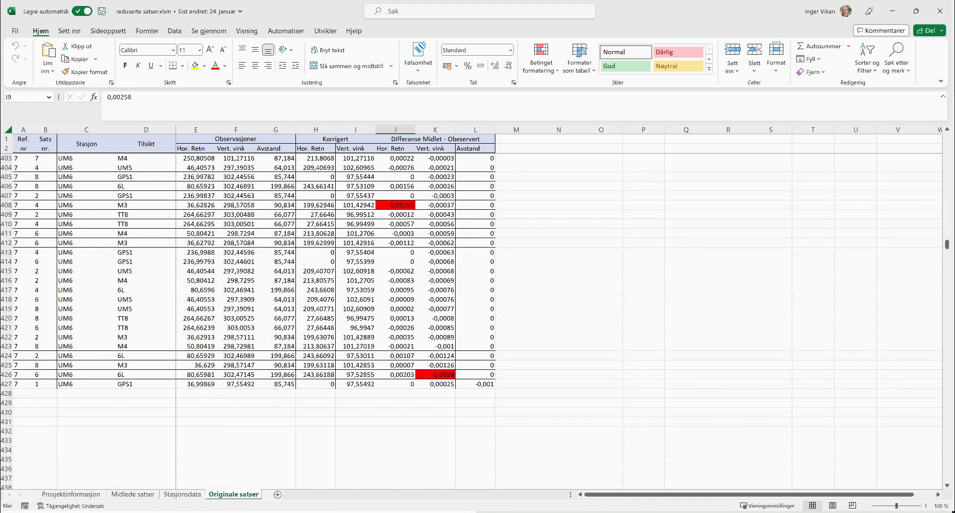
{"action": "scroll", "coordinate": [319, 318], "scroll_direction": "up", "scroll_amount": 7}
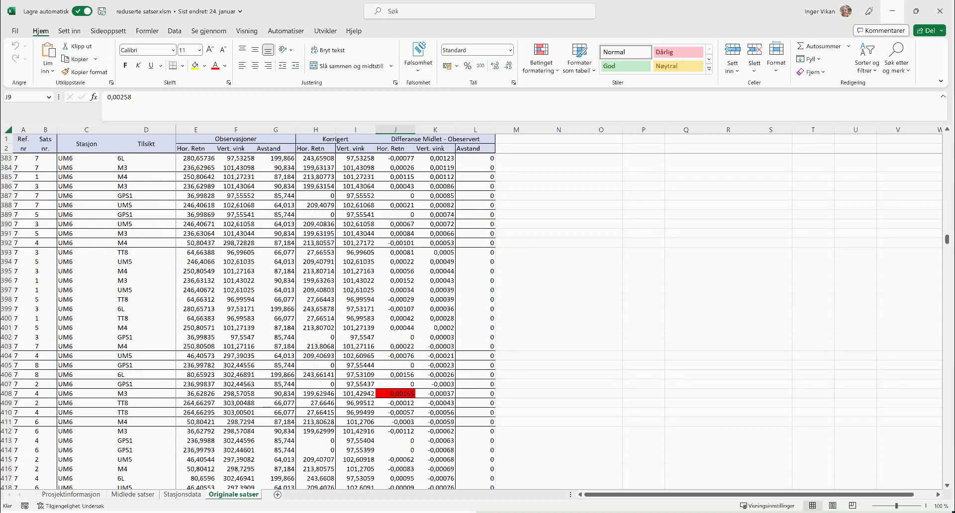
- Switch back to GEMINI Terrain, dismiss the report selection and review the blunder detection test level in the Surveying layer's standards
{"action": "left_click", "coordinate": [892, 11]}
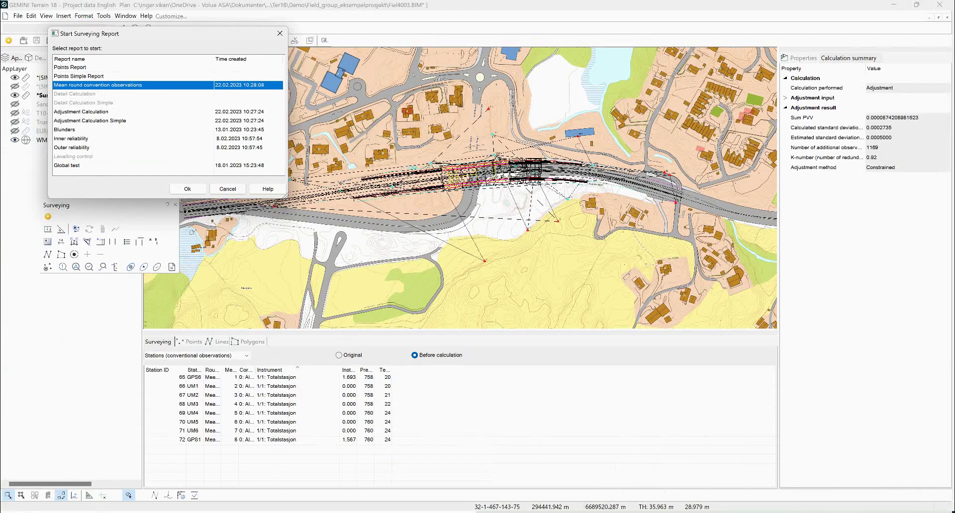
{"action": "left_click", "coordinate": [227, 189]}
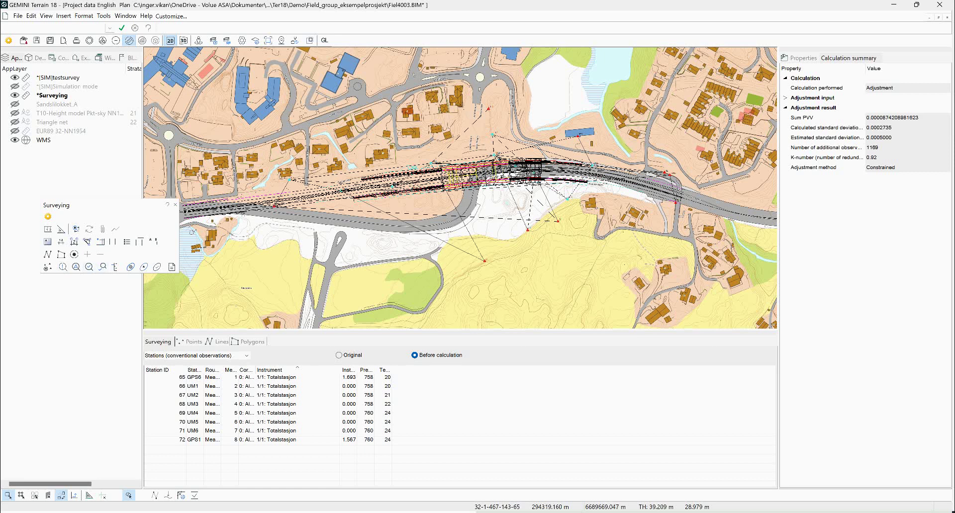
{"action": "double_click", "coordinate": [52, 95]}
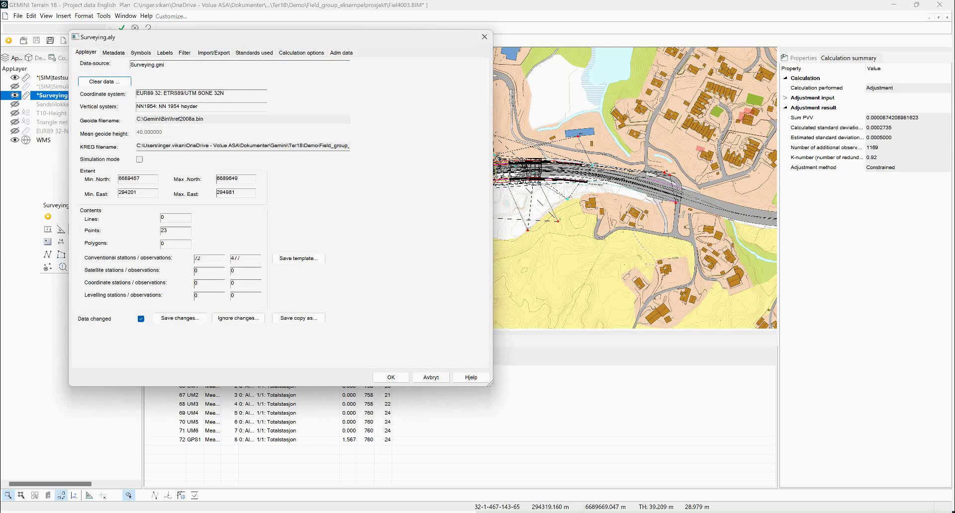
{"action": "left_click", "coordinate": [254, 53]}
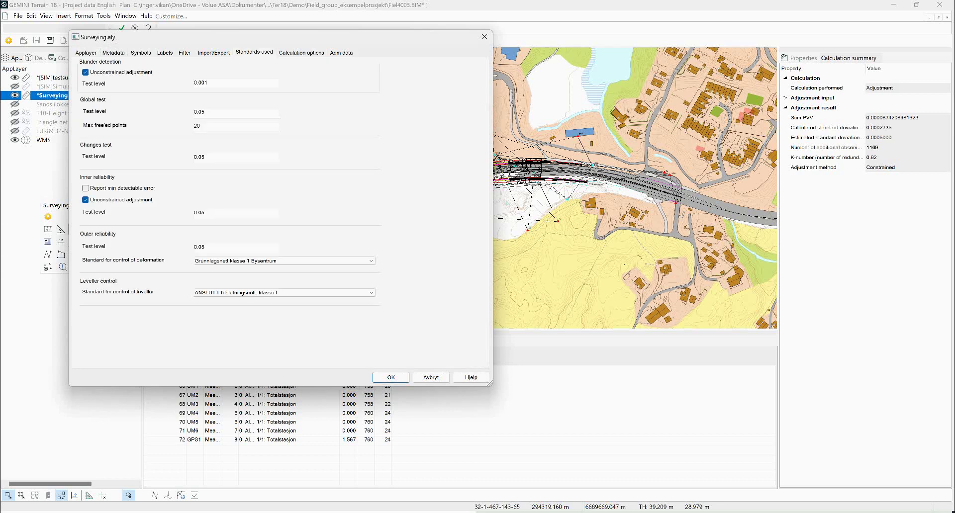
{"action": "double_click", "coordinate": [200, 83]}
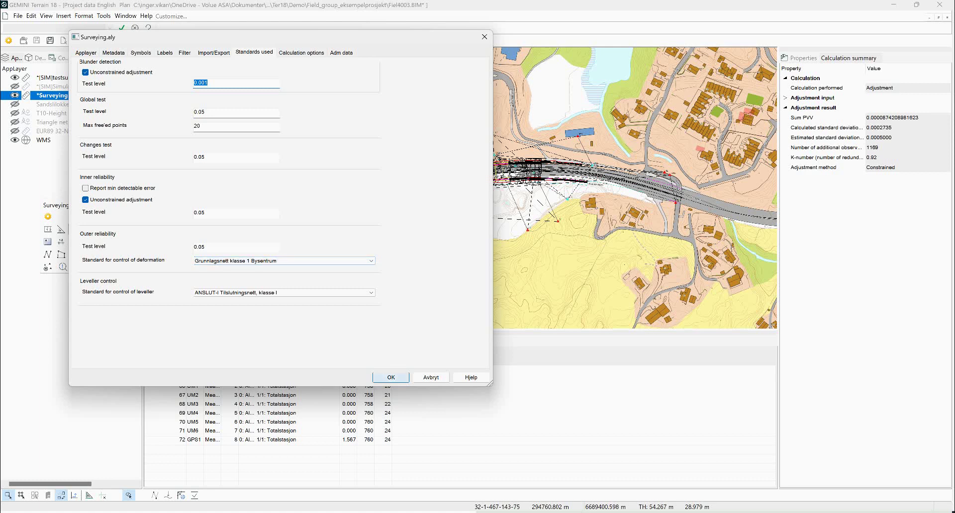
{"action": "left_click", "coordinate": [391, 377]}
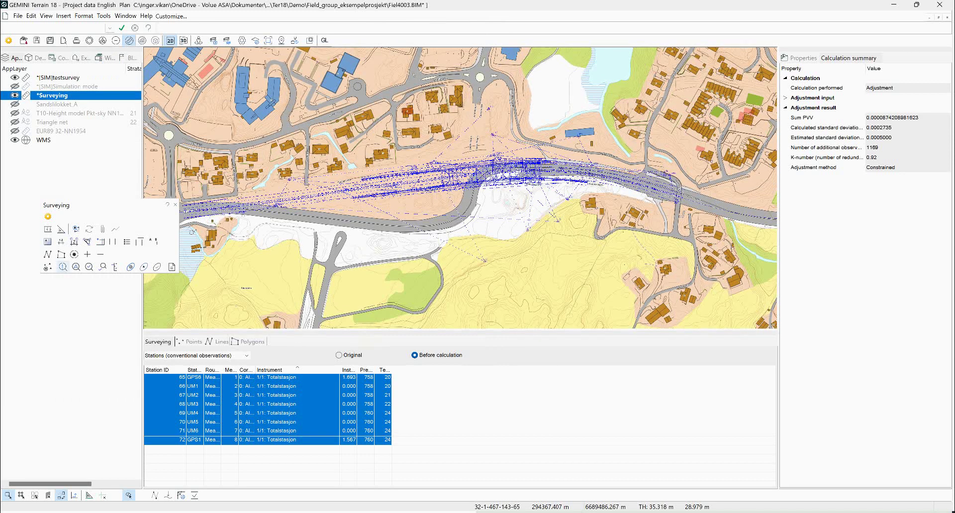
- Run 3D blunder detection without automatic blunder removal and sort the analysed observations by descending factor
{"action": "left_click", "coordinate": [63, 268]}
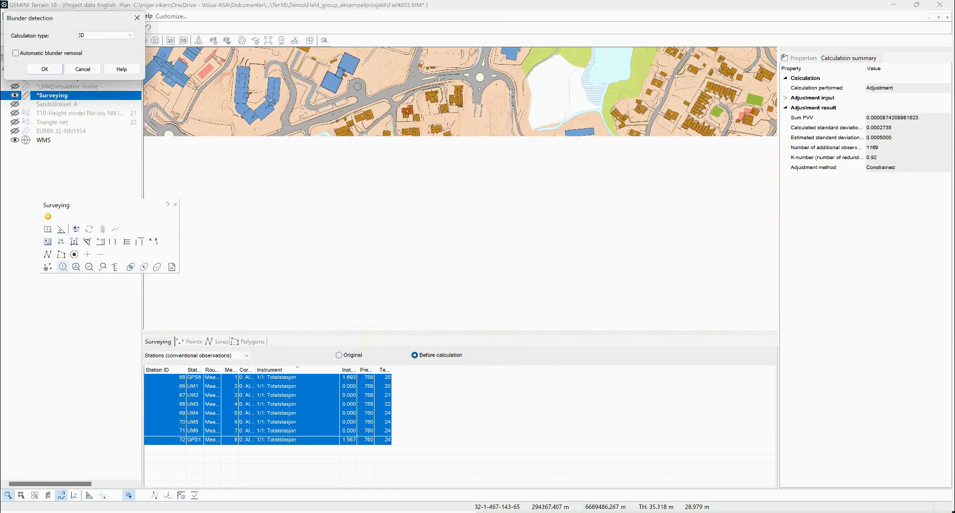
{"action": "left_click", "coordinate": [44, 69]}
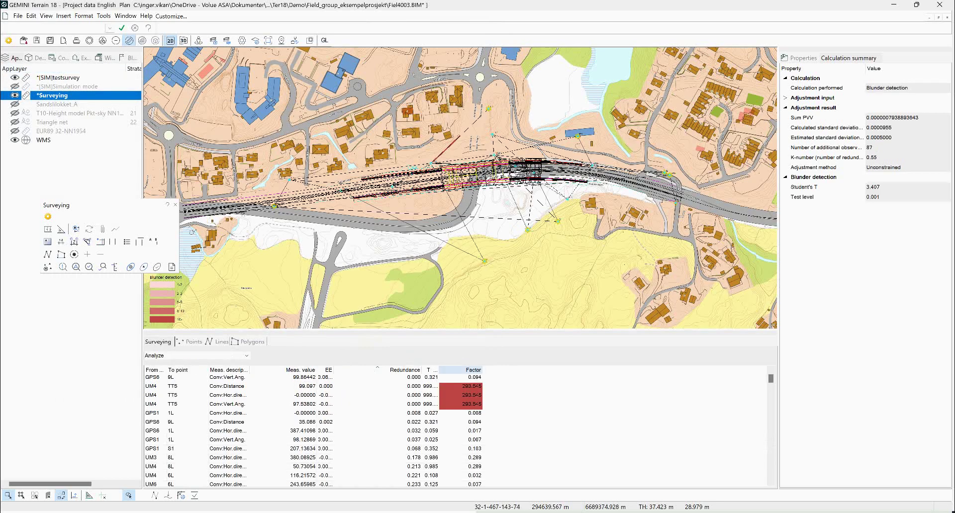
{"action": "left_click", "coordinate": [467, 370]}
{"action": "left_click", "coordinate": [468, 370]}
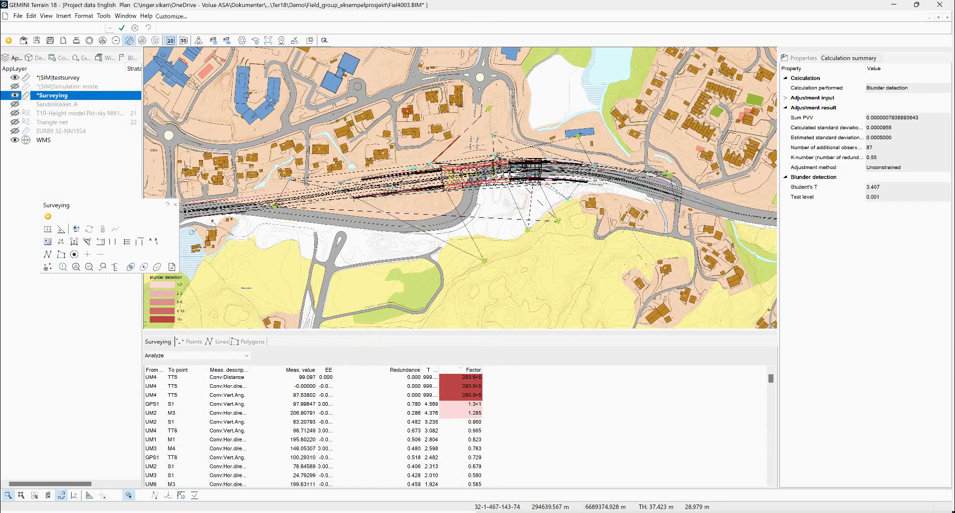
- Omit the horizontal direction, vertical angle and distance of the UM4 to TT5 observation and widen the measurement description column
{"action": "left_click", "coordinate": [313, 378]}
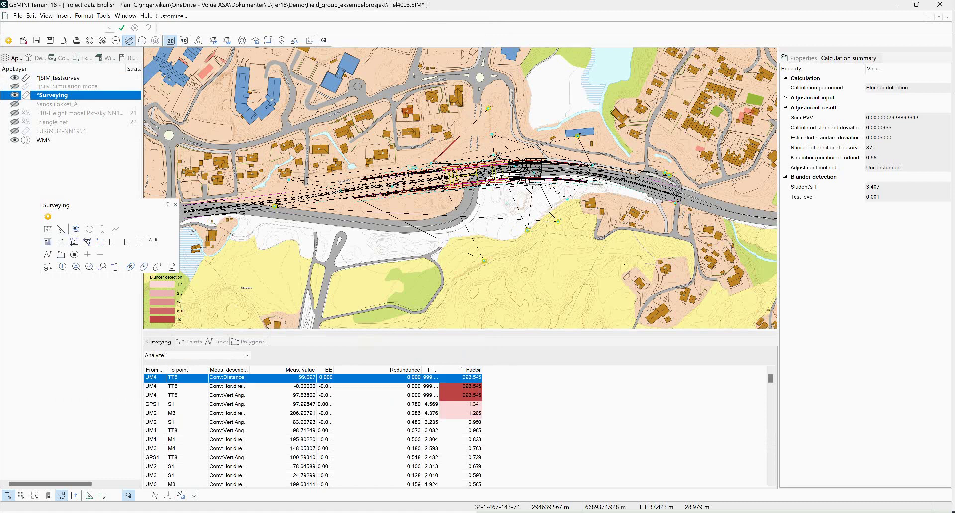
{"action": "scroll", "coordinate": [473, 134], "scroll_direction": "up", "scroll_amount": 1}
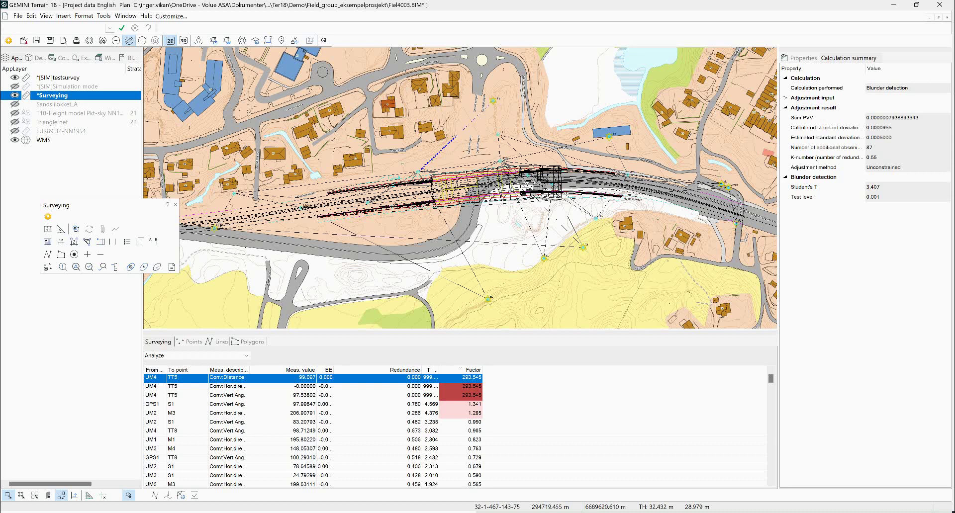
{"action": "key", "text": "Return"}
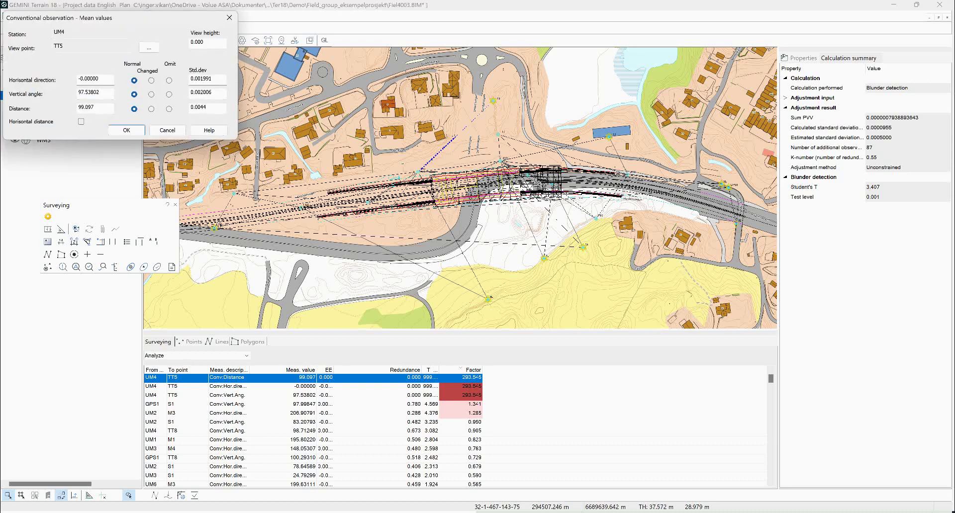
{"action": "left_click", "coordinate": [169, 80]}
{"action": "left_click", "coordinate": [169, 94]}
{"action": "left_click", "coordinate": [168, 108]}
{"action": "left_click_drag", "start_coordinate": [249, 370], "coordinate": [268, 371]}
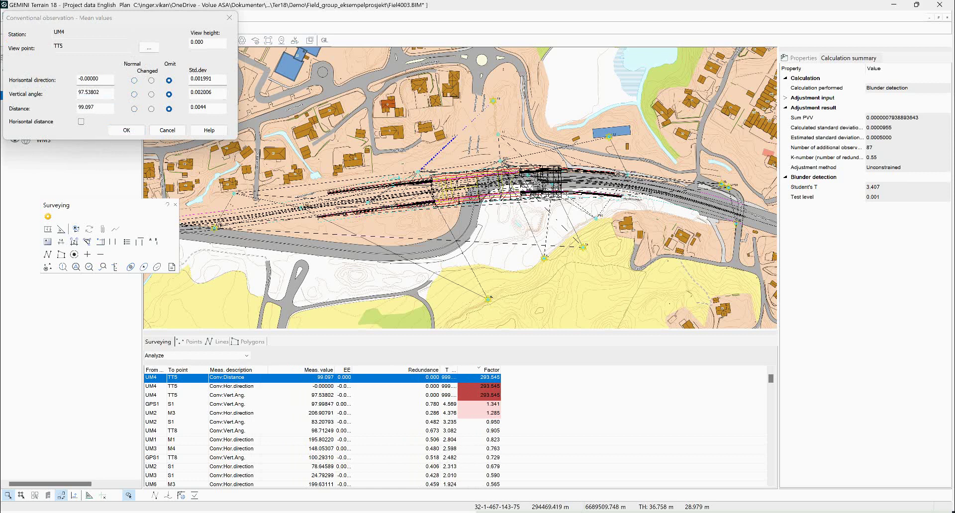
{"action": "key", "text": "Return"}
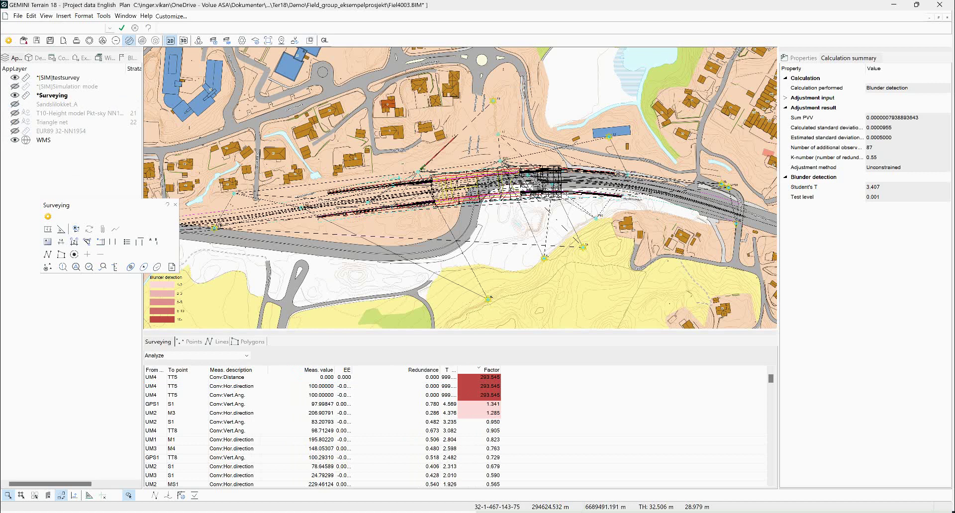
- Rerun 3D blunder detection on all observations in the Surveying layer
{"action": "key", "text": "ctrl+a"}
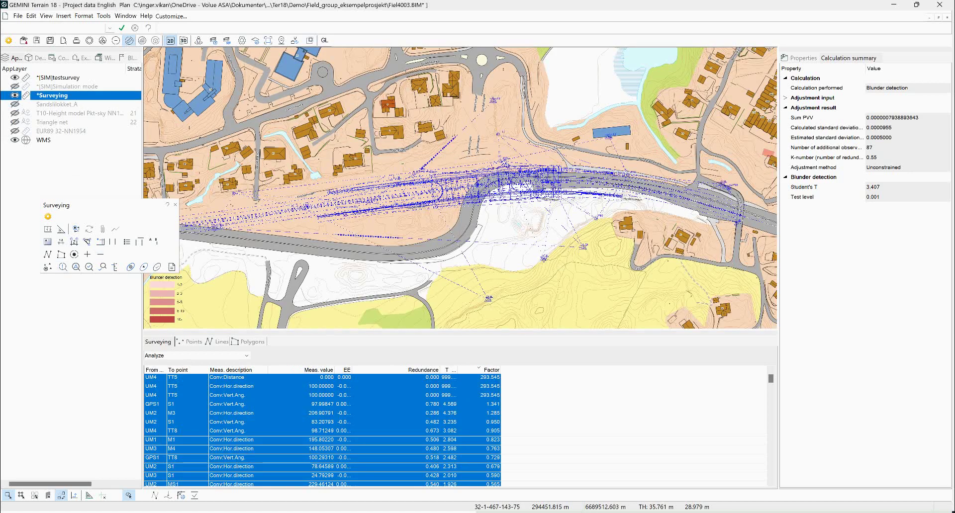
{"action": "left_click", "coordinate": [63, 267]}
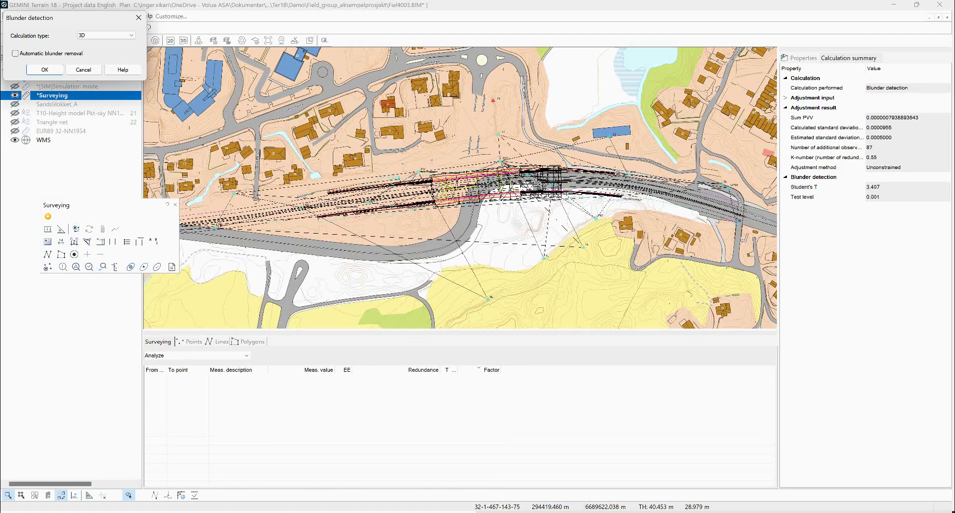
{"action": "left_click", "coordinate": [44, 70]}
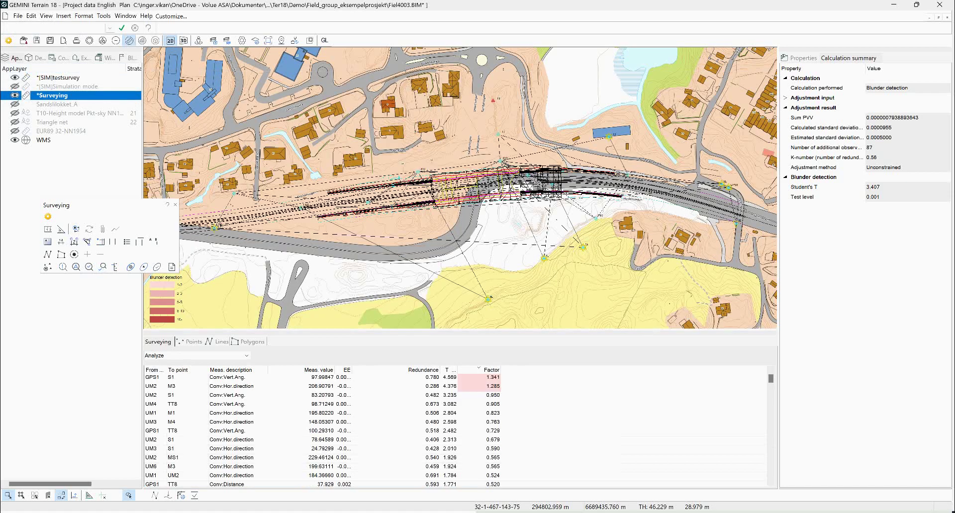
- Compare the observed T value of the GPS1 to S1 vertical angle with Student's T and inspect the observation on the map
{"action": "left_click", "coordinate": [479, 377]}
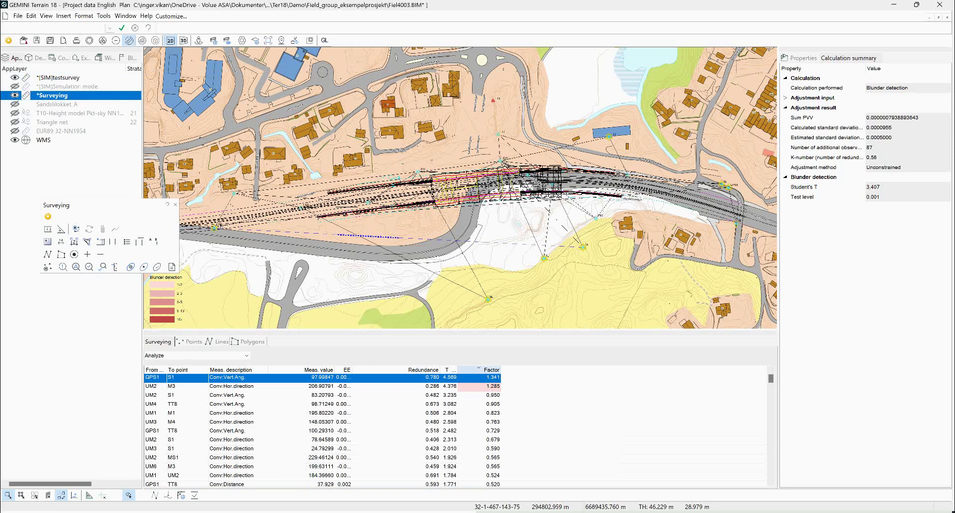
{"action": "left_click_drag", "start_coordinate": [457, 370], "coordinate": [479, 370]}
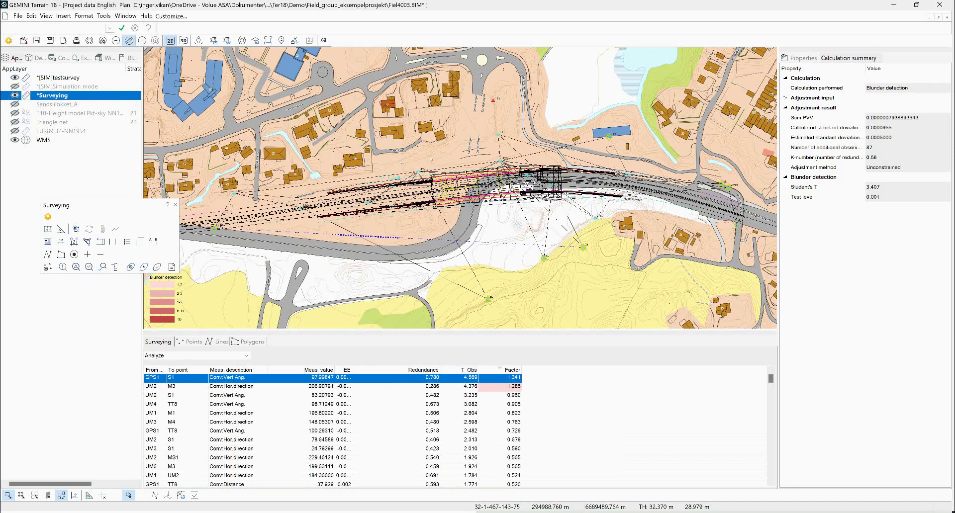
{"action": "left_click", "coordinate": [827, 187]}
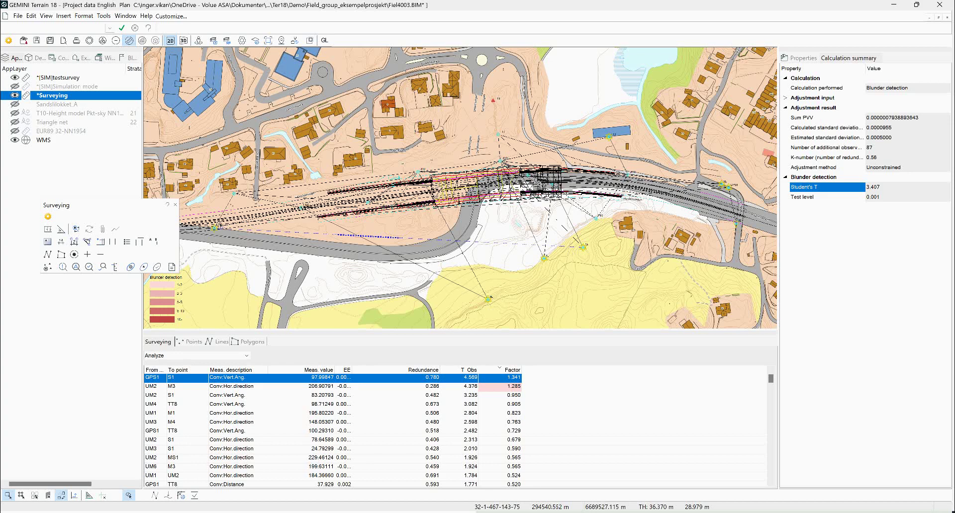
{"action": "scroll", "coordinate": [290, 224], "scroll_direction": "down", "scroll_amount": 1}
{"action": "middle_click_drag", "start_coordinate": [323, 259], "coordinate": [466, 218]}
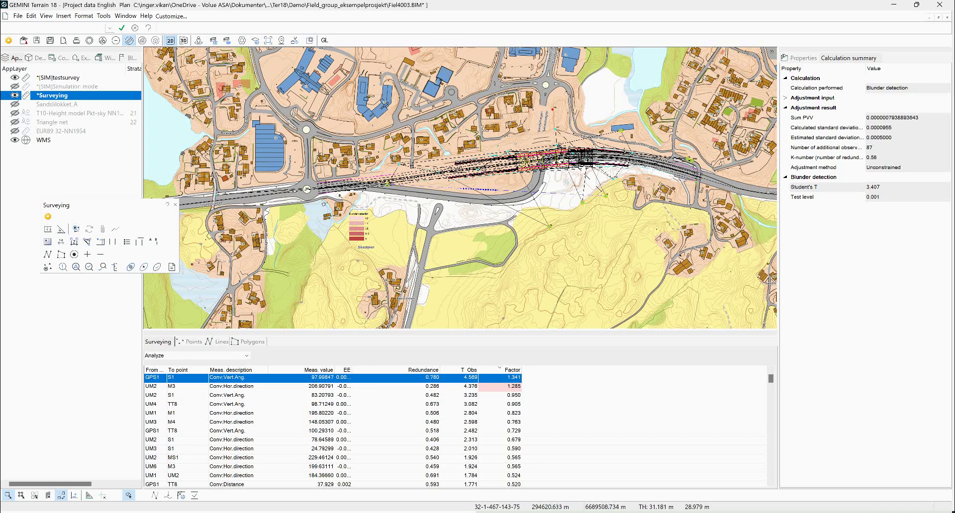
{"action": "key", "text": "Escape"}
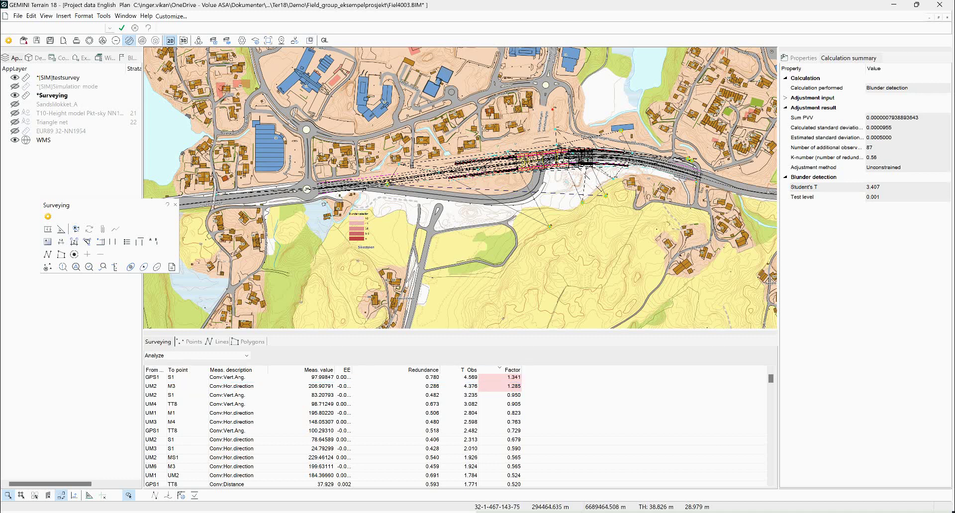
- Run the 3D global test on all observations and accept testing the changes as well
{"action": "key", "text": "ctrl+a"}
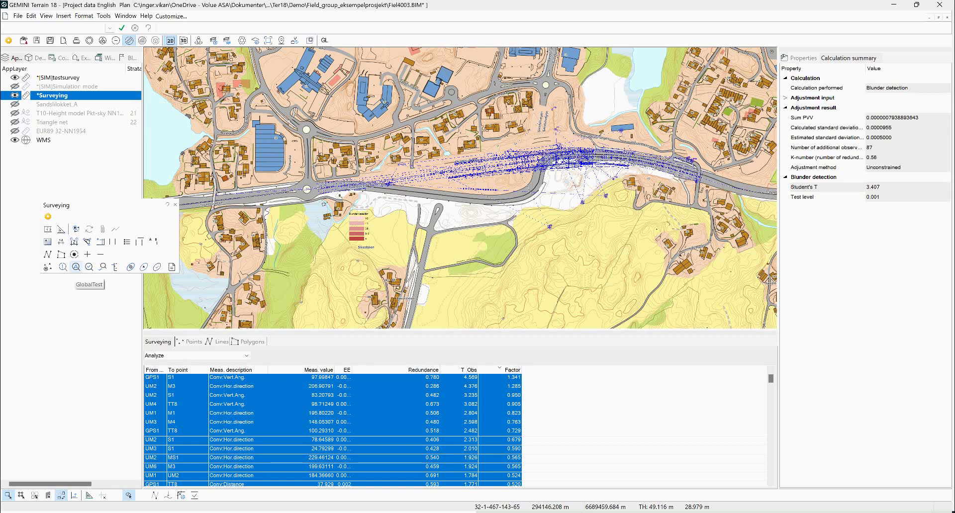
{"action": "left_click", "coordinate": [76, 267]}
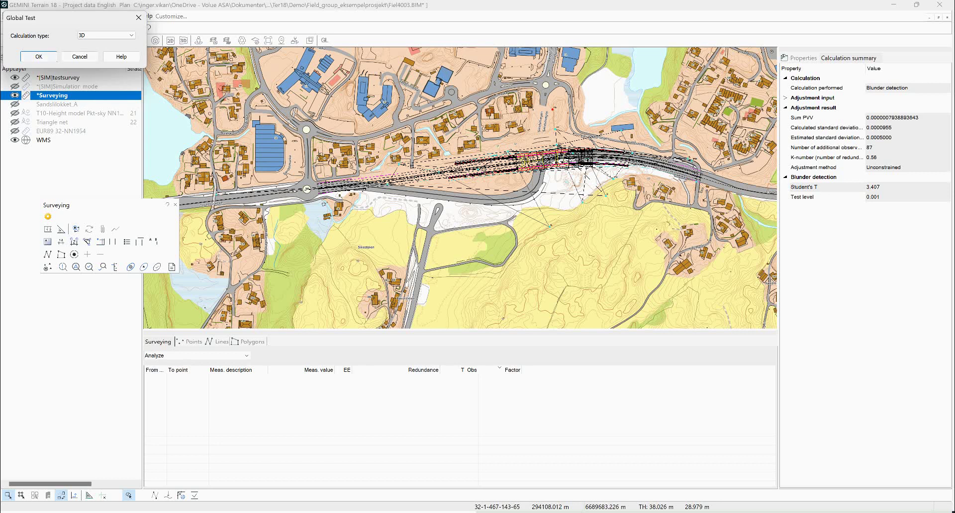
{"action": "left_click", "coordinate": [39, 56]}
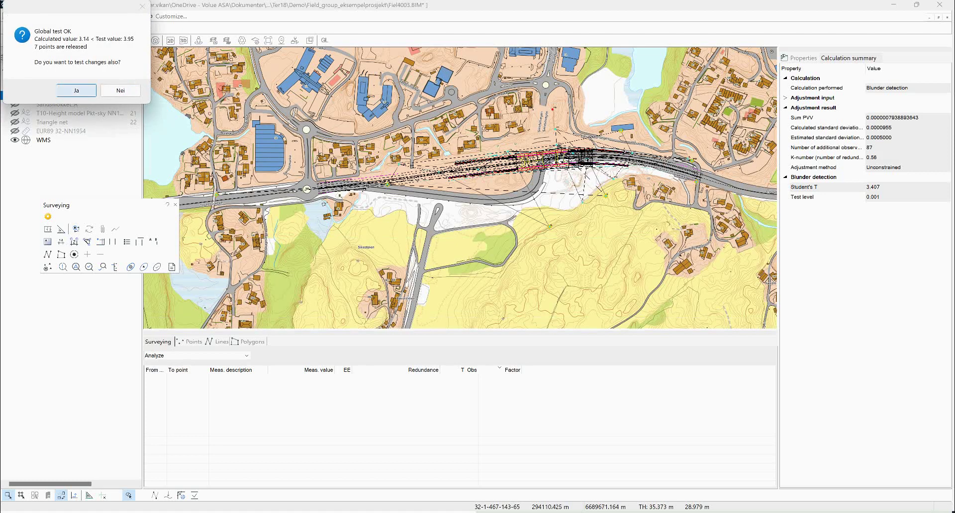
{"action": "left_click", "coordinate": [77, 90]}
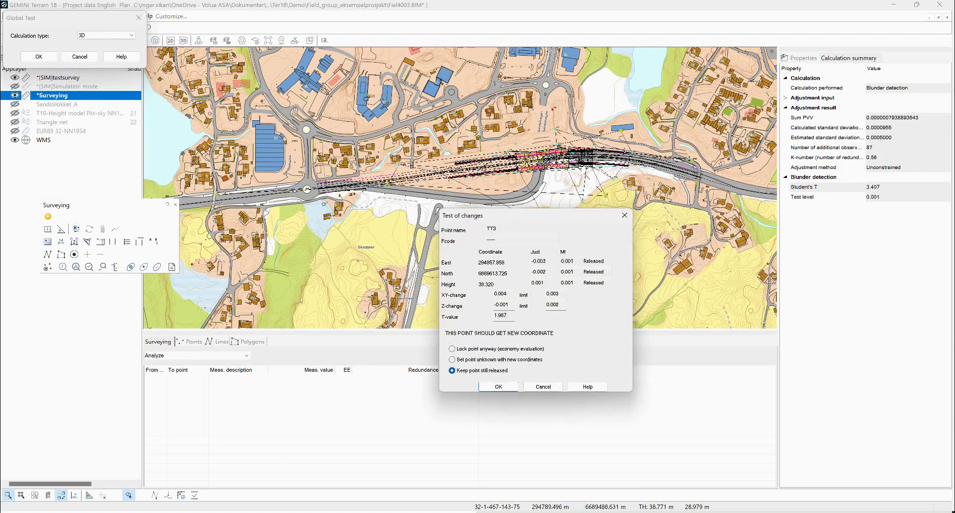
- Lock point TT3 anyway by economy evaluation in the test of changes
{"action": "left_click_drag", "start_coordinate": [535, 215], "coordinate": [212, 174]}
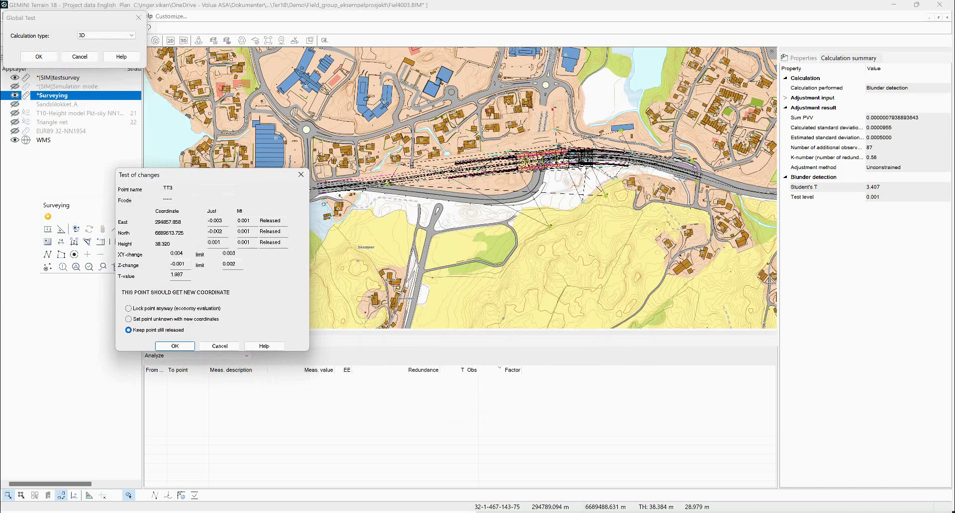
{"action": "left_click", "coordinate": [129, 309]}
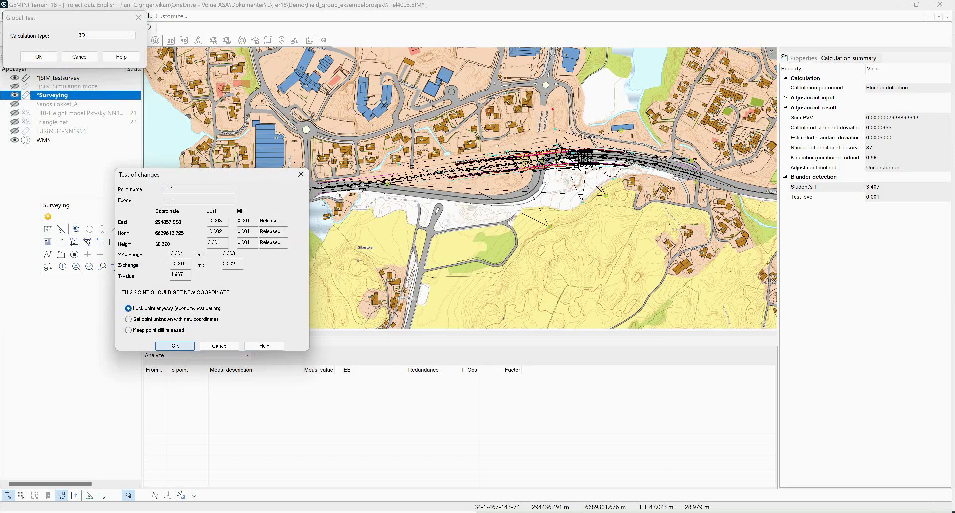
{"action": "key", "text": "Return"}
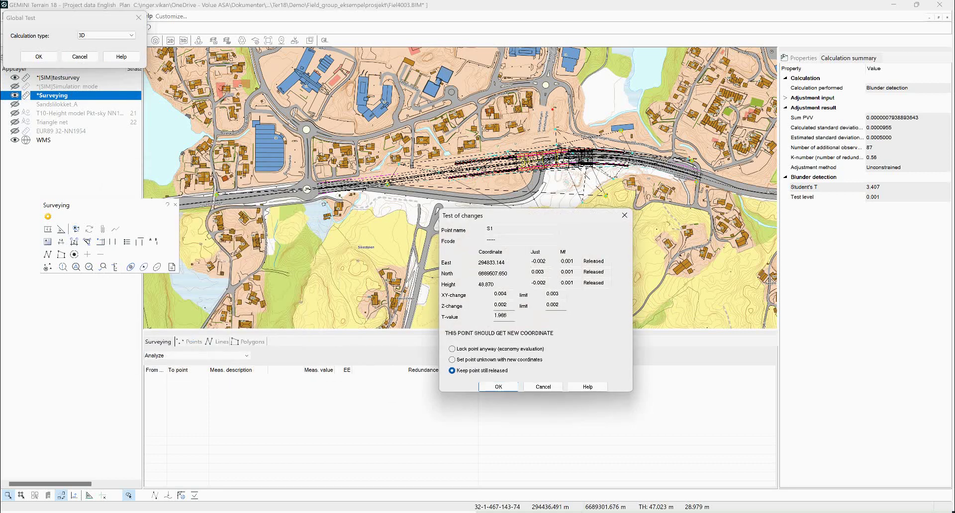
- Lock point S1 and the points after it anyway by economy evaluation, keep 1L released, and finish the test of changes
{"action": "left_click", "coordinate": [452, 348]}
{"action": "left_click", "coordinate": [499, 387]}
{"action": "left_click", "coordinate": [452, 348]}
{"action": "left_click", "coordinate": [499, 387]}
{"action": "left_click", "coordinate": [452, 349]}
{"action": "left_click", "coordinate": [499, 387]}
{"action": "key", "text": "Return"}
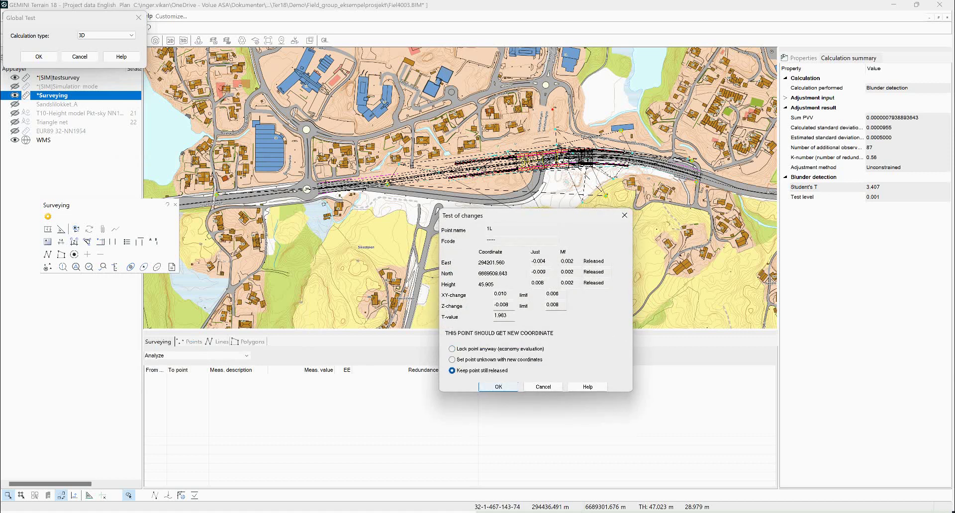
{"action": "key", "text": "Return"}
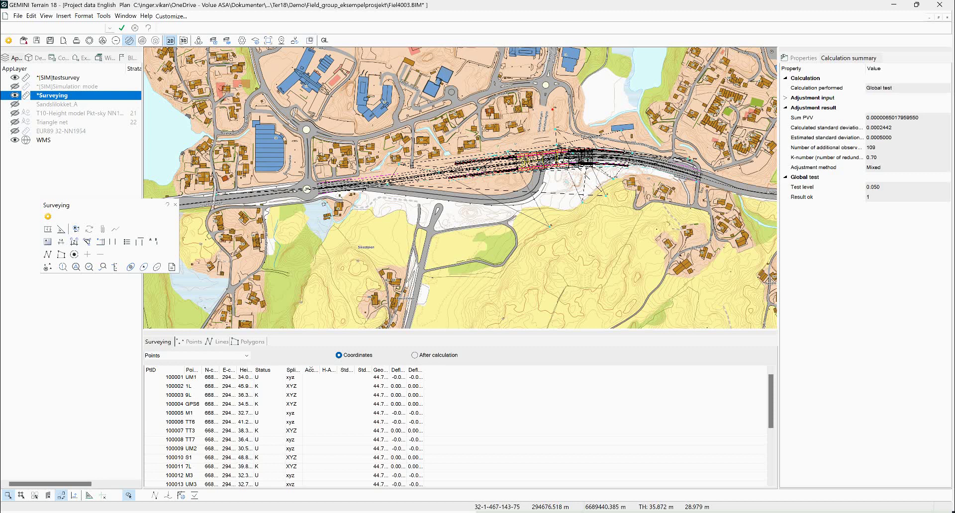
- Run the inner reliability calculation on all points in the Surveying layer
{"action": "left_click", "coordinate": [191, 431]}
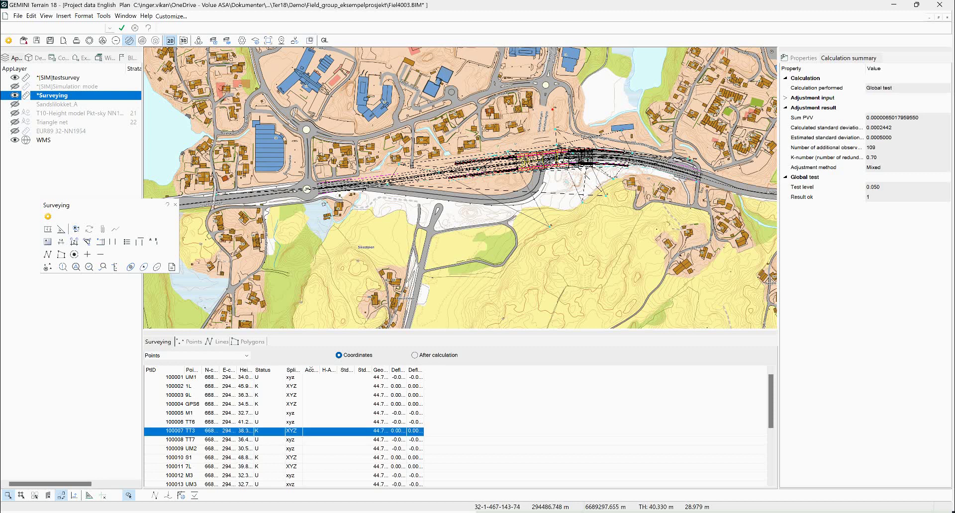
{"action": "key", "text": "ctrl+a"}
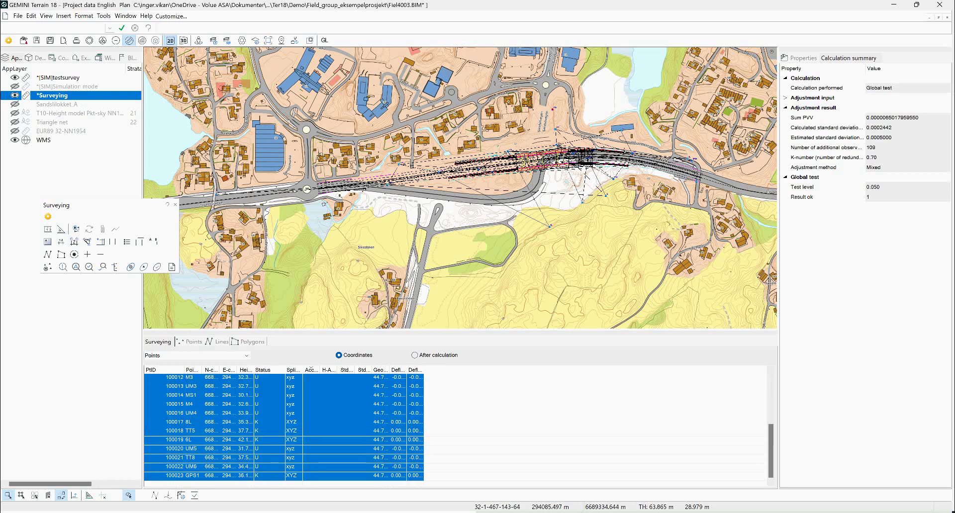
{"action": "left_click", "coordinate": [89, 268]}
{"action": "left_click", "coordinate": [38, 58]}
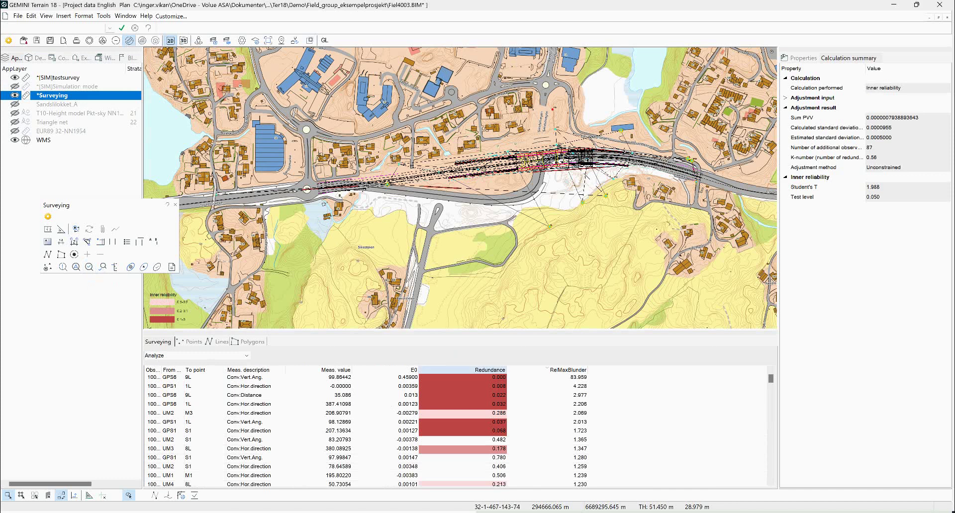
- Sort the inner reliability results by ascending redundance and examine the GPS6 to 9L vertical angle on the map
{"action": "left_click", "coordinate": [478, 370]}
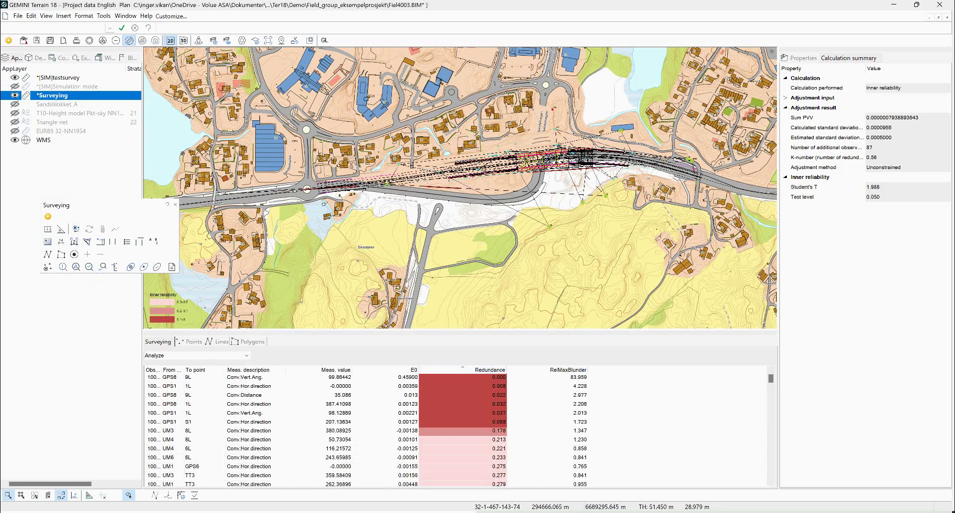
{"action": "left_click", "coordinate": [204, 378]}
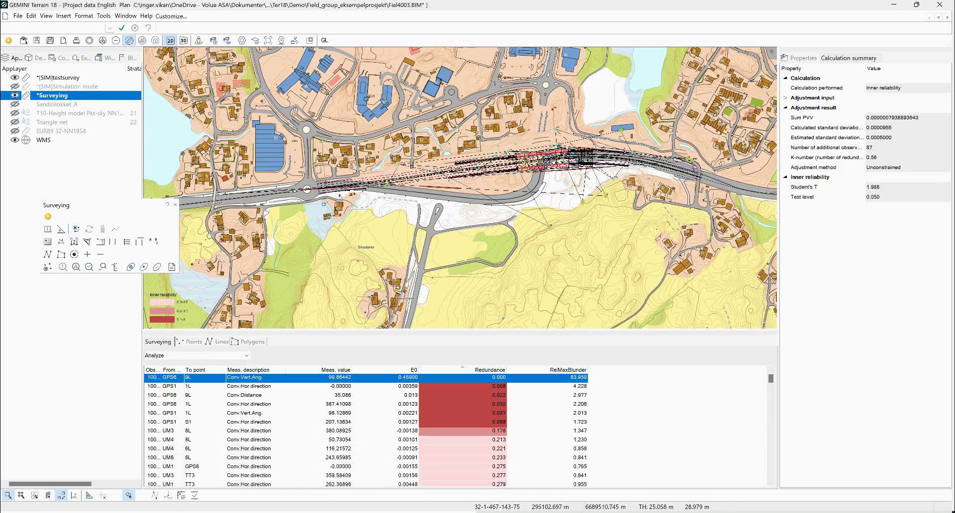
{"action": "scroll", "coordinate": [689, 162], "scroll_direction": "up", "scroll_amount": 1}
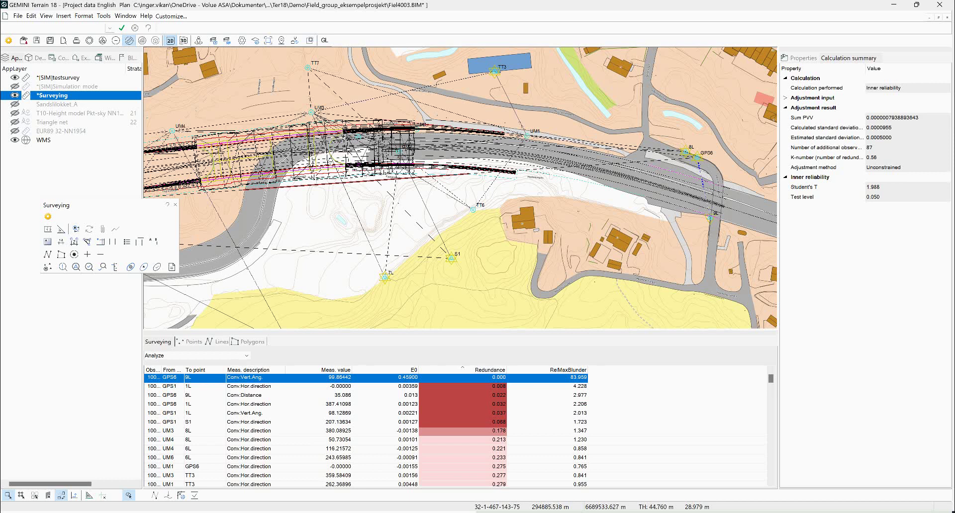
{"action": "scroll", "coordinate": [524, 215], "scroll_direction": "down", "scroll_amount": 4}
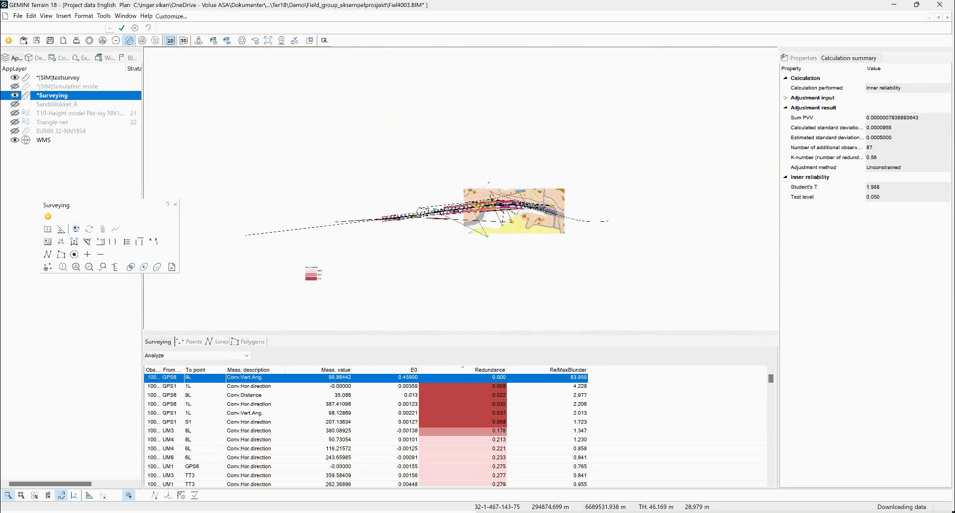
- Rerun the 3D inner reliability calculation on everything in the Surveying layer except point 9L
{"action": "key", "text": "Escape"}
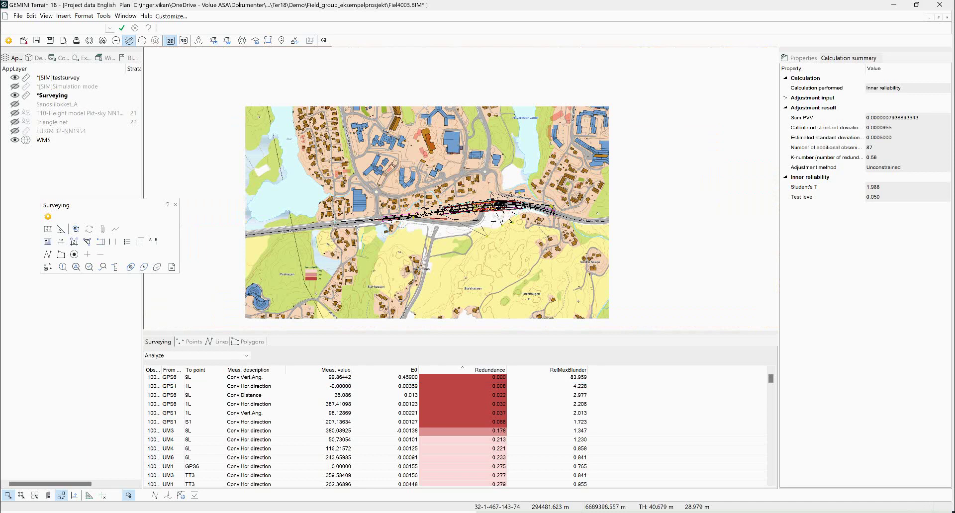
{"action": "key", "text": "ctrl+a"}
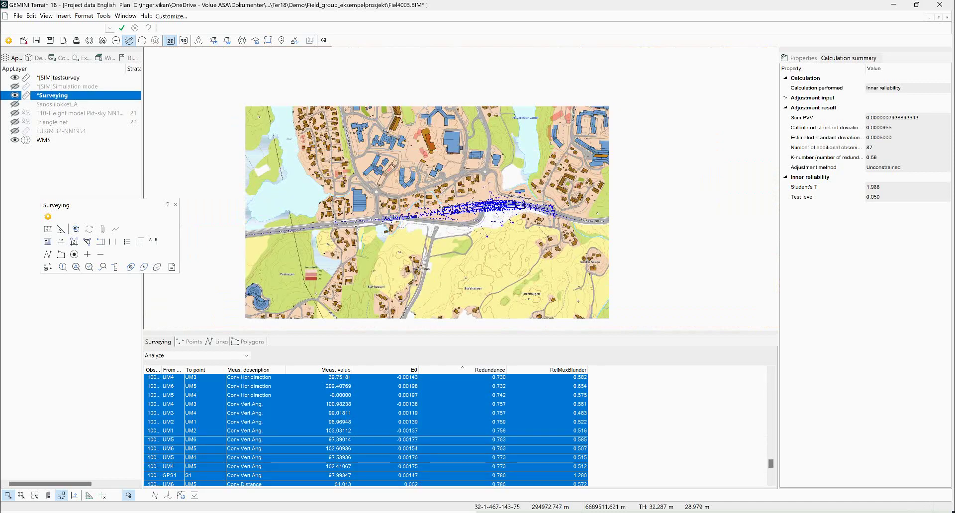
{"action": "scroll", "coordinate": [524, 215], "scroll_direction": "up", "scroll_amount": 2}
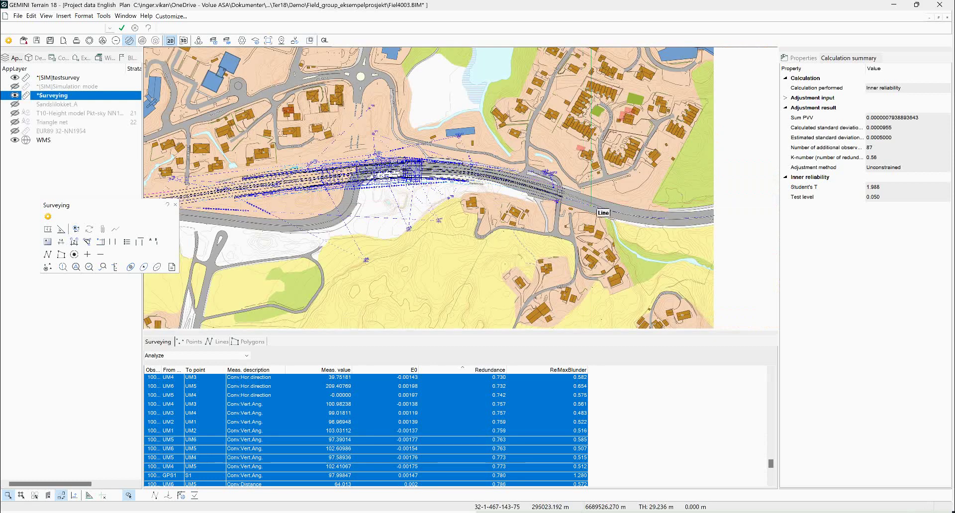
{"action": "scroll", "coordinate": [561, 198], "scroll_direction": "up", "scroll_amount": 3}
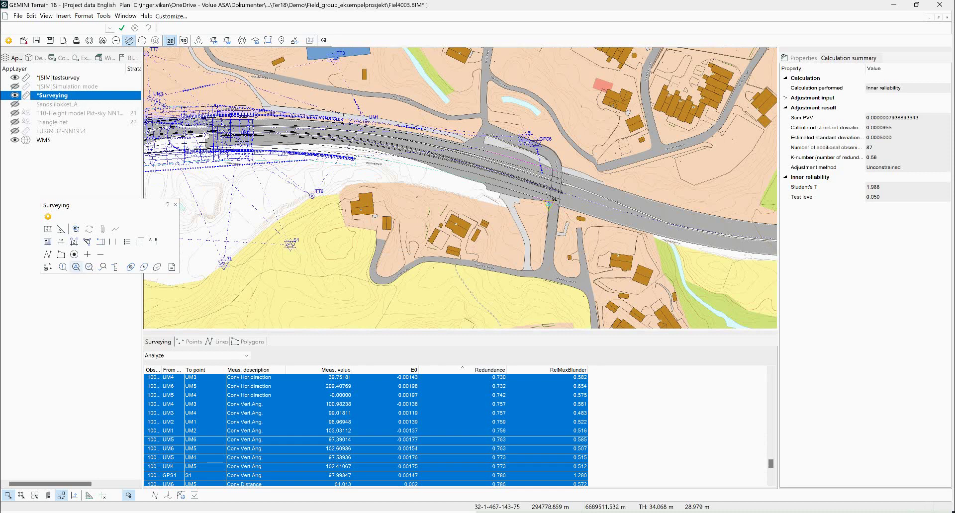
{"action": "left_click", "coordinate": [89, 267]}
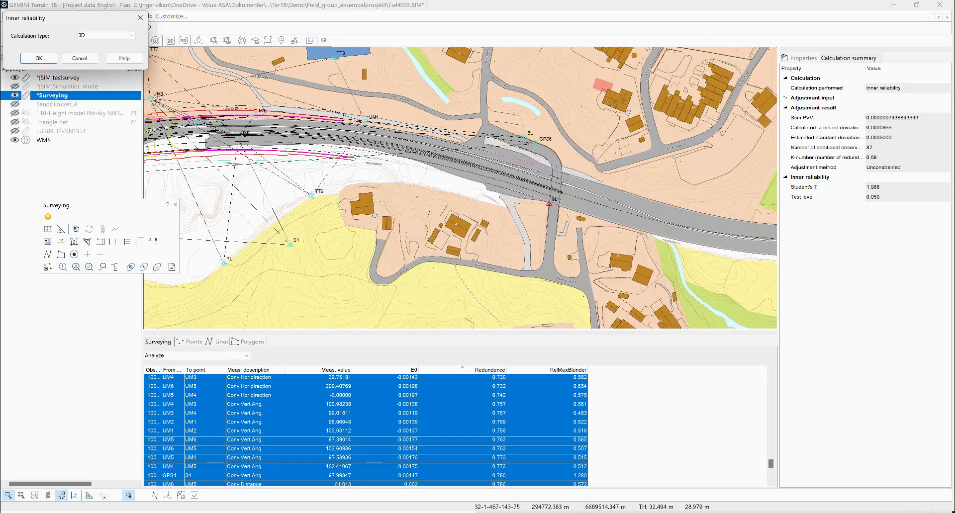
{"action": "key", "text": "Return"}
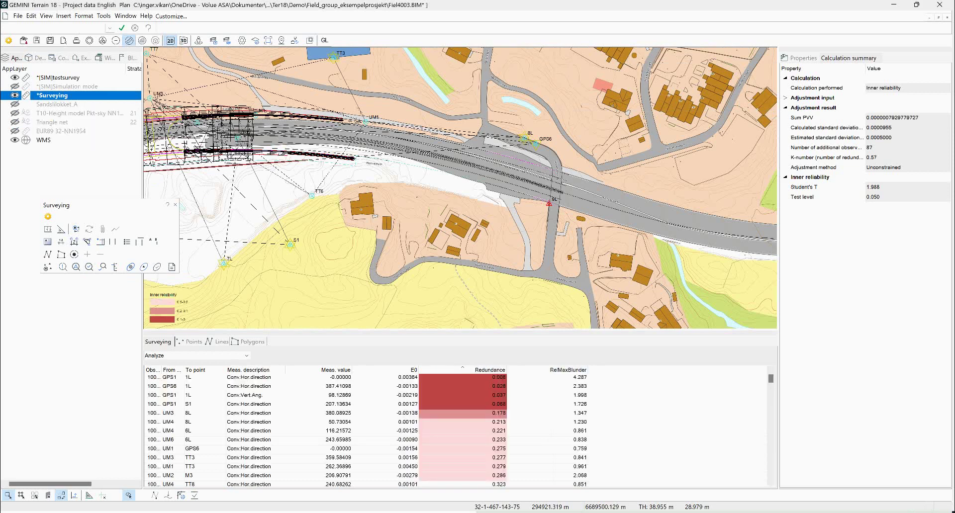
- Examine where the GPS1 to 1L horizontal direction with the lowest redundance lies on the map
{"action": "left_click", "coordinate": [205, 377]}
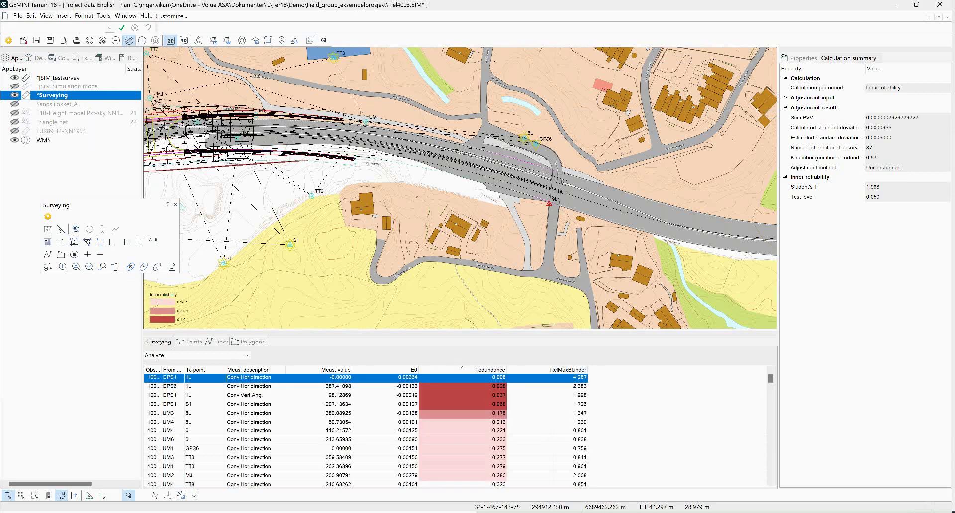
{"action": "scroll", "coordinate": [584, 158], "scroll_direction": "down", "scroll_amount": 3}
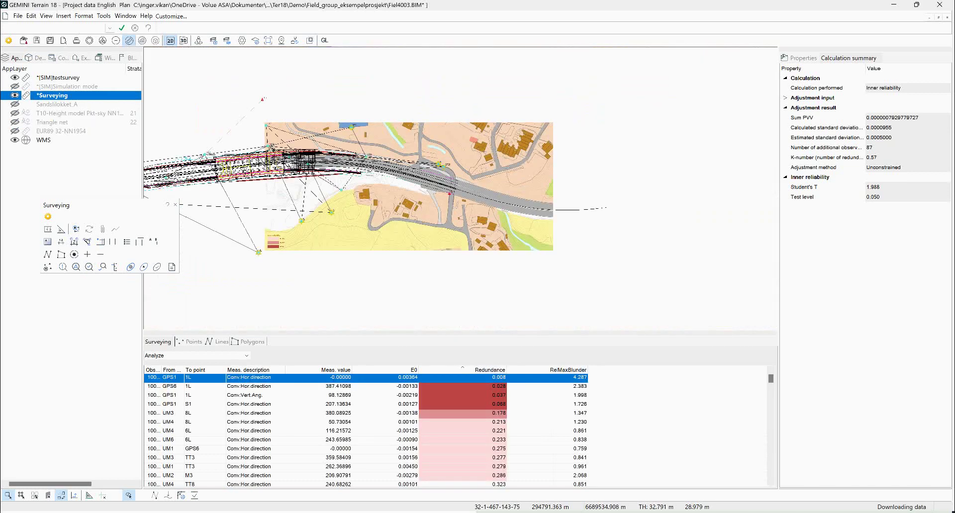
{"action": "middle_click_drag", "start_coordinate": [584, 157], "coordinate": [703, 157]}
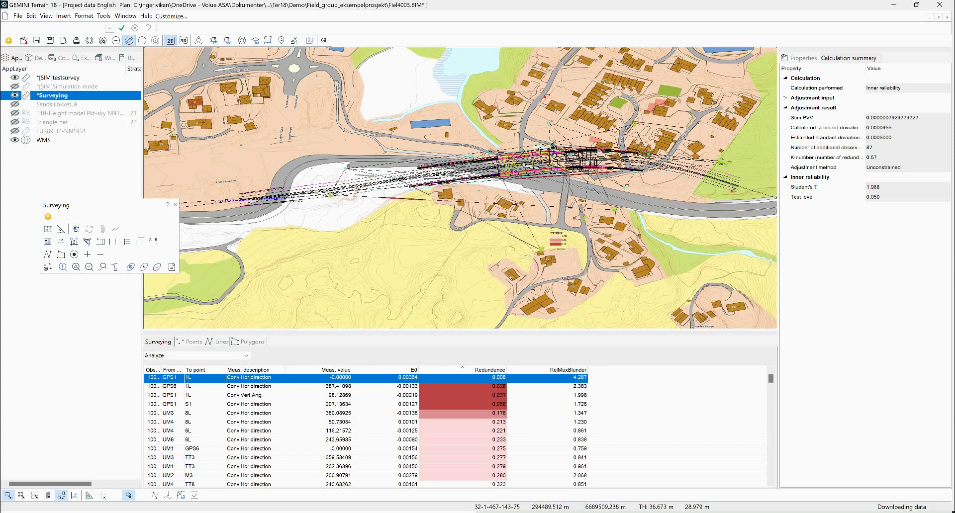
{"action": "middle_click_drag", "start_coordinate": [547, 167], "coordinate": [770, 158]}
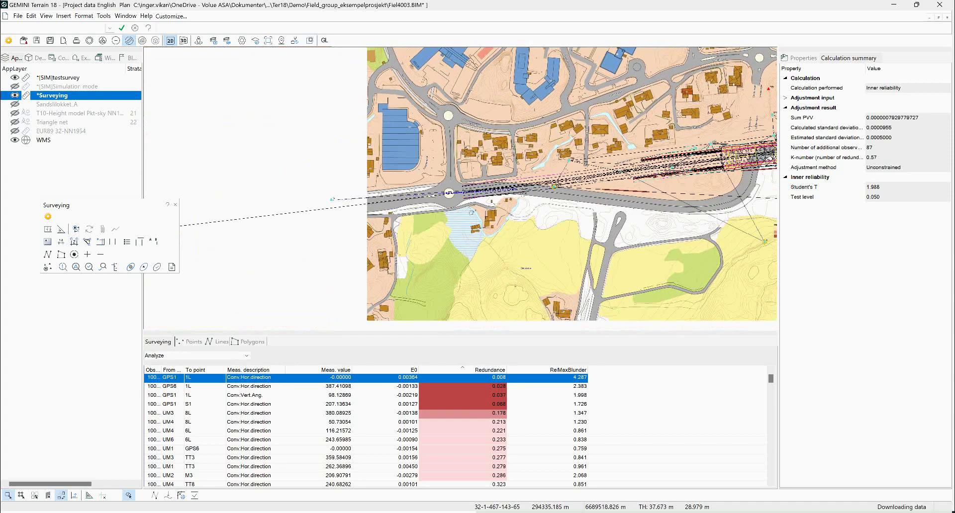
{"action": "scroll", "coordinate": [375, 198], "scroll_direction": "up", "scroll_amount": 2}
{"action": "scroll", "coordinate": [375, 198], "scroll_direction": "down", "scroll_amount": 1}
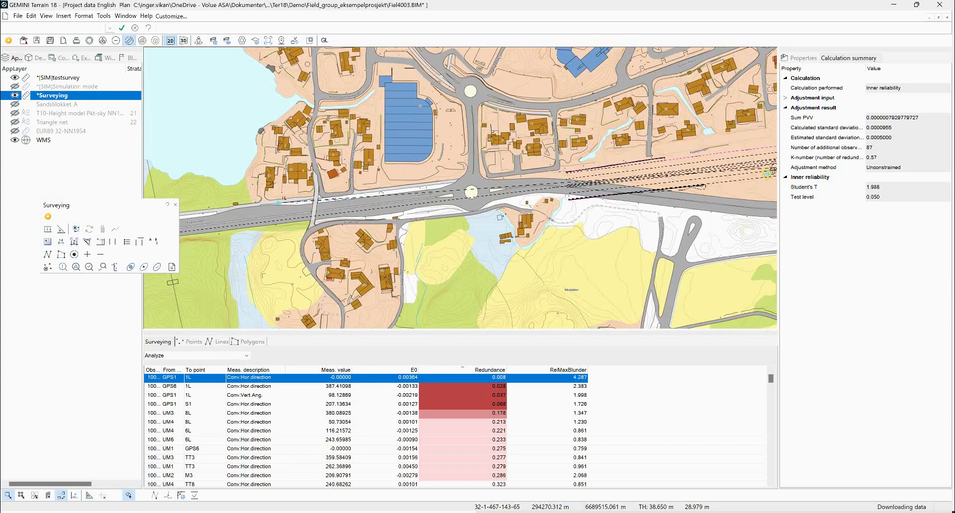
{"action": "scroll", "coordinate": [375, 198], "scroll_direction": "up", "scroll_amount": 1}
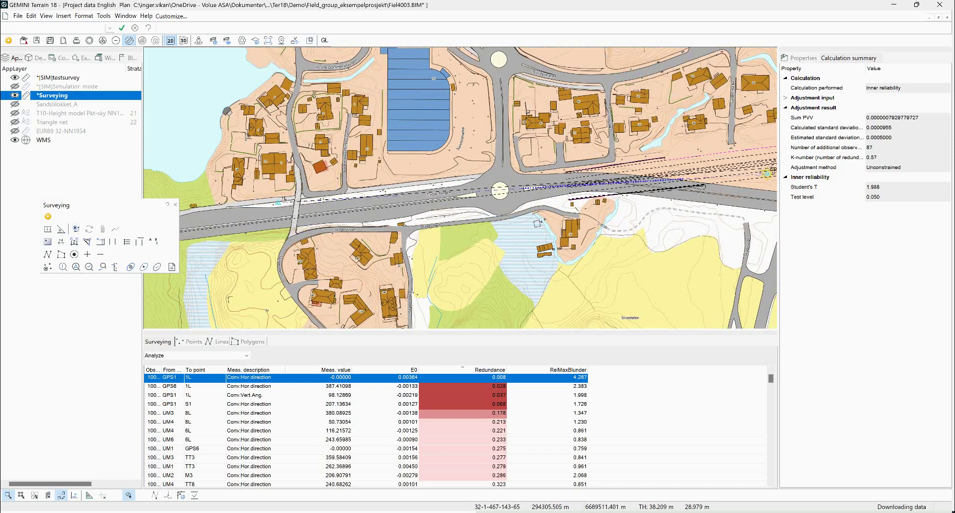
{"action": "scroll", "coordinate": [461, 199], "scroll_direction": "down", "scroll_amount": 2}
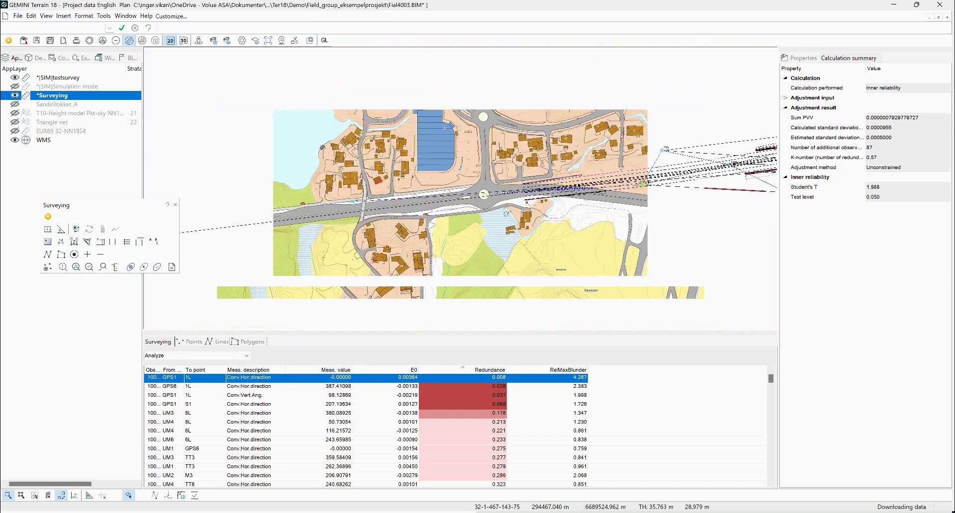
{"action": "scroll", "coordinate": [532, 200], "scroll_direction": "up", "scroll_amount": 5}
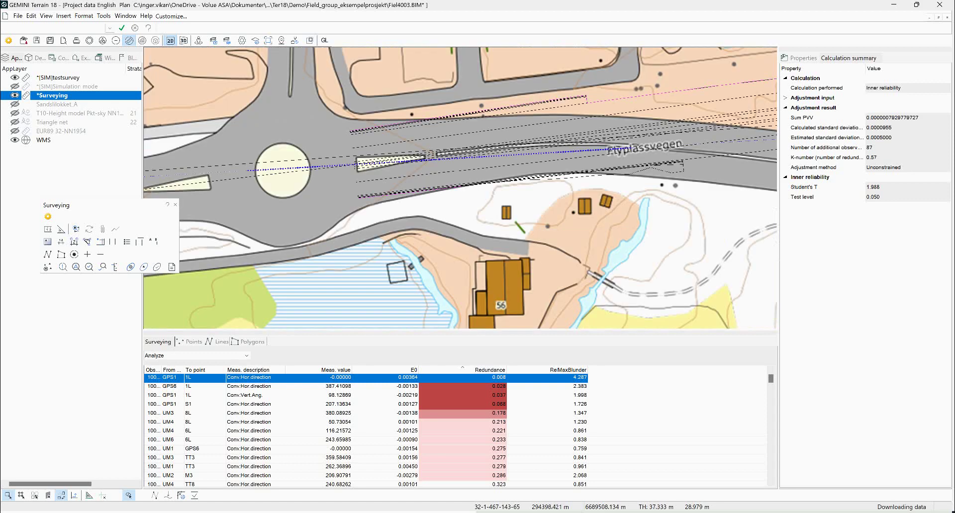
{"action": "scroll", "coordinate": [491, 212], "scroll_direction": "down", "scroll_amount": 2}
{"action": "scroll", "coordinate": [491, 213], "scroll_direction": "up", "scroll_amount": 2}
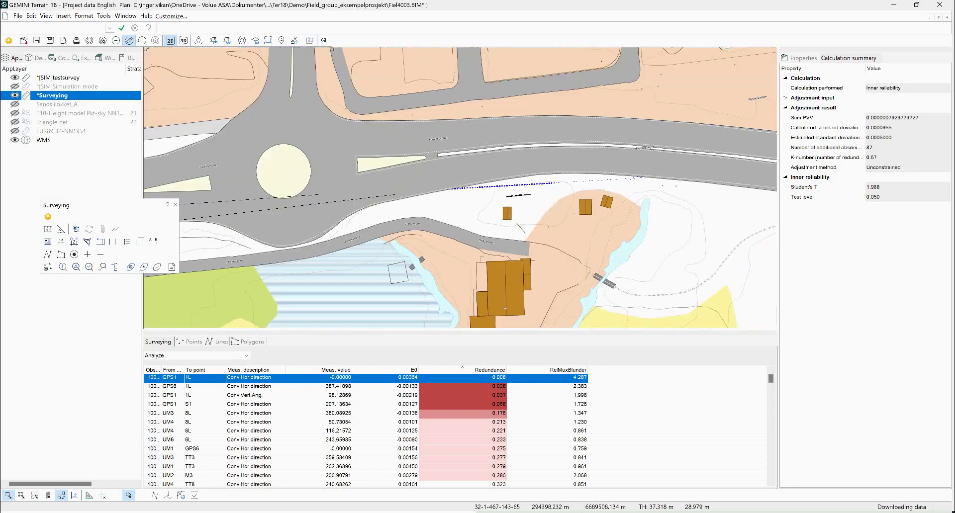
{"action": "scroll", "coordinate": [490, 212], "scroll_direction": "down", "scroll_amount": 2}
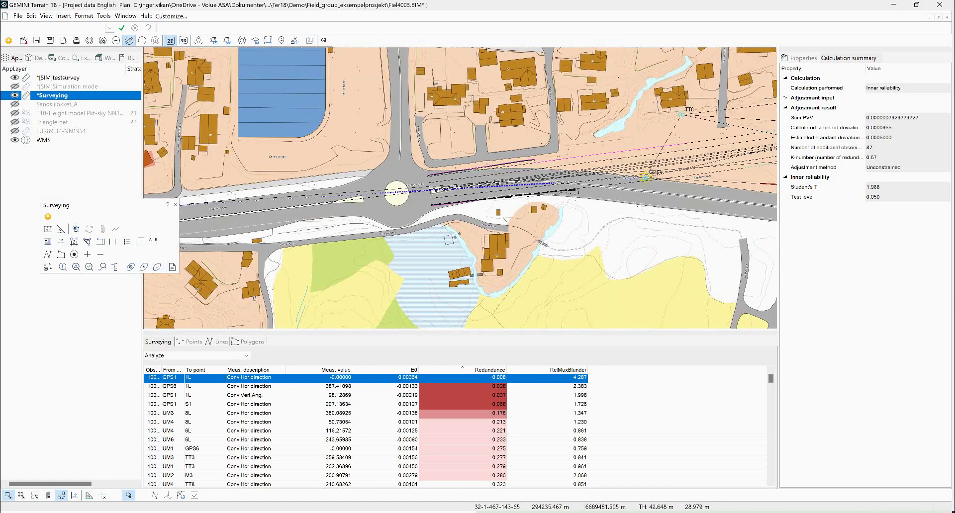
- Look at the available surveying reports, including Inner reliability, and close the list without starting one
{"action": "left_click", "coordinate": [172, 267]}
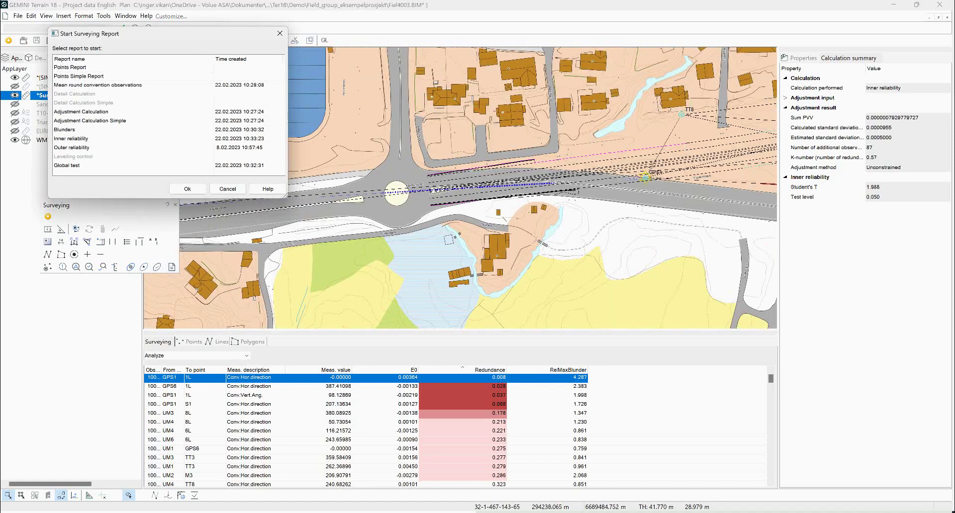
{"action": "left_click", "coordinate": [71, 139]}
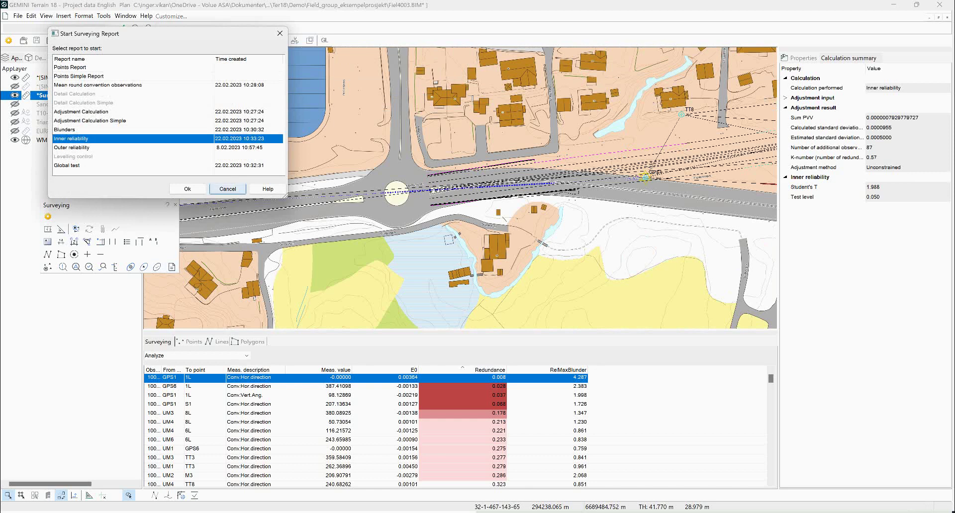
{"action": "left_click", "coordinate": [228, 189]}
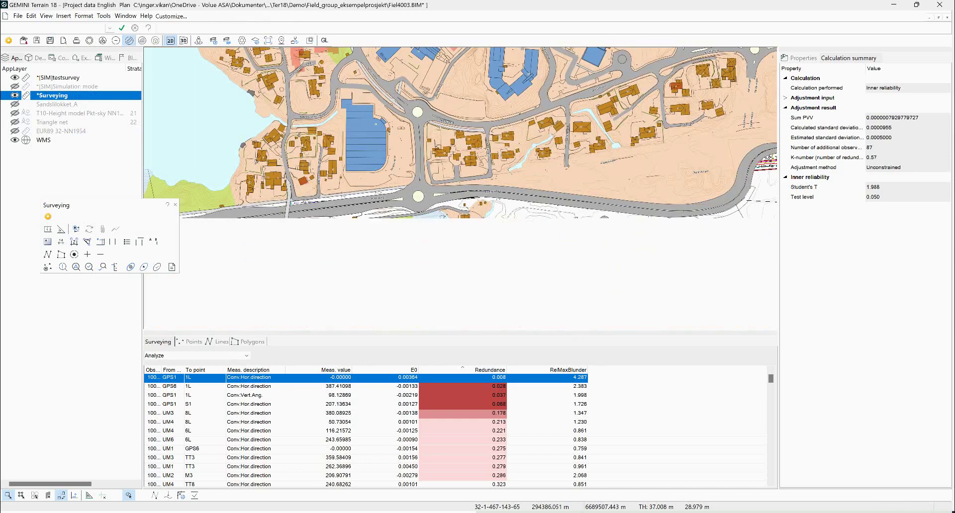
- Run the 3D outer reliability calculation on all observations and show the results by angle deformation
{"action": "left_click", "coordinate": [451, 205]}
{"action": "key", "text": "ctrl+a"}
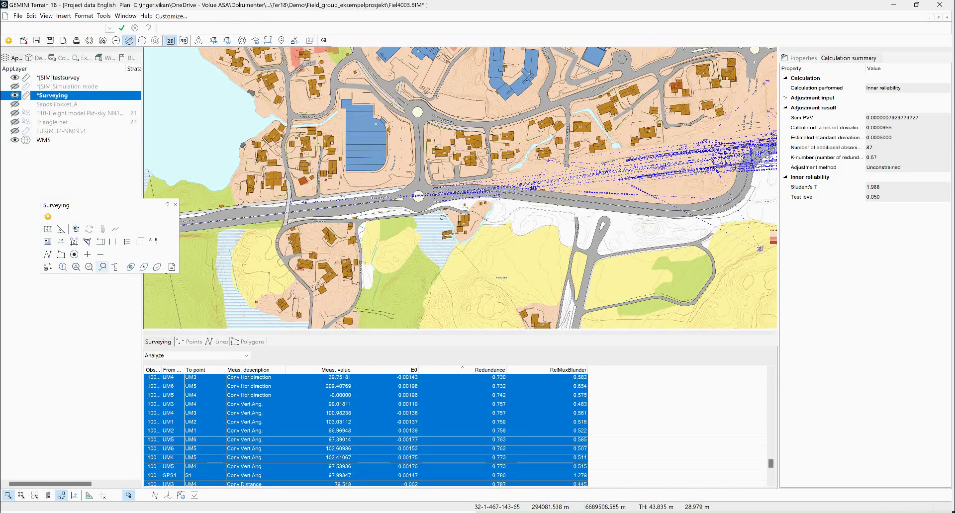
{"action": "left_click", "coordinate": [102, 266]}
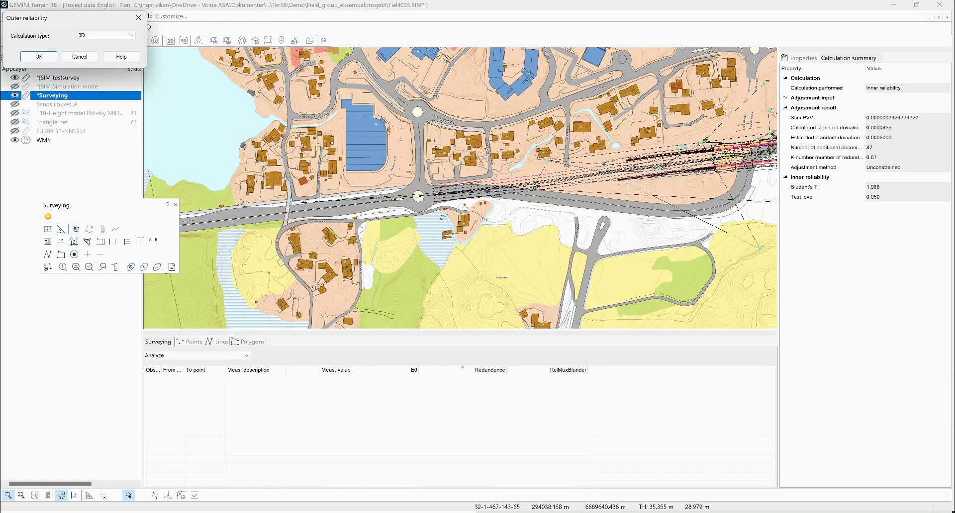
{"action": "left_click", "coordinate": [38, 57]}
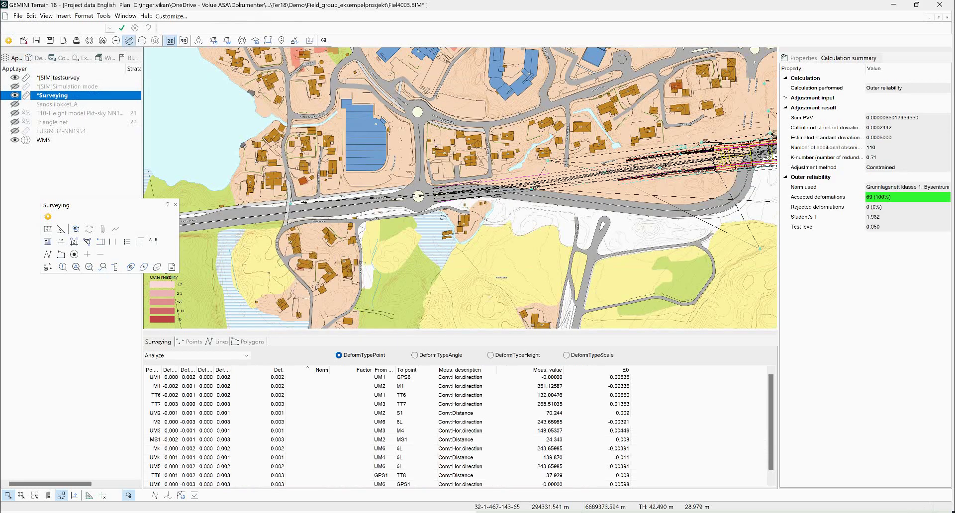
{"action": "left_click", "coordinate": [414, 355]}
- Check the outer reliability deformation standard in the Surveying layer's settings and view the scale deformations alongside the network map
{"action": "double_click", "coordinate": [52, 95]}
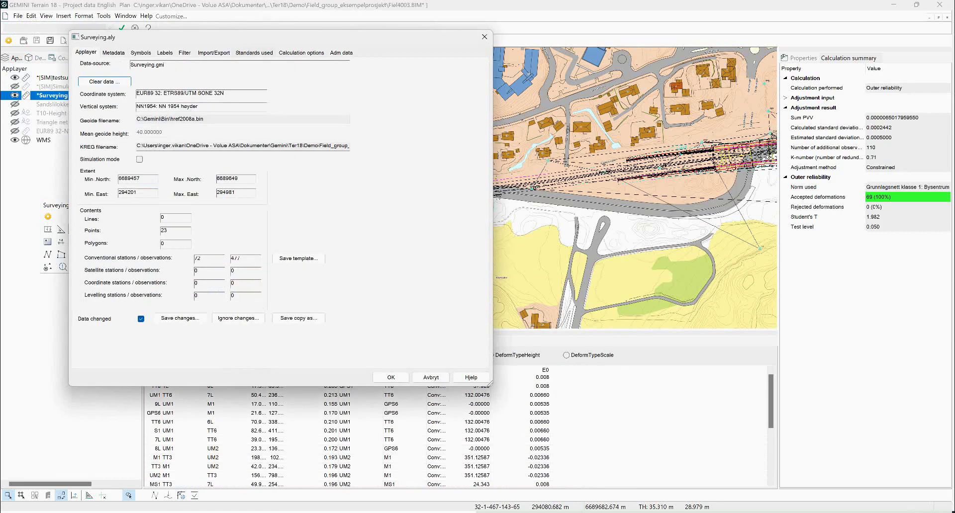
{"action": "left_click", "coordinate": [253, 52]}
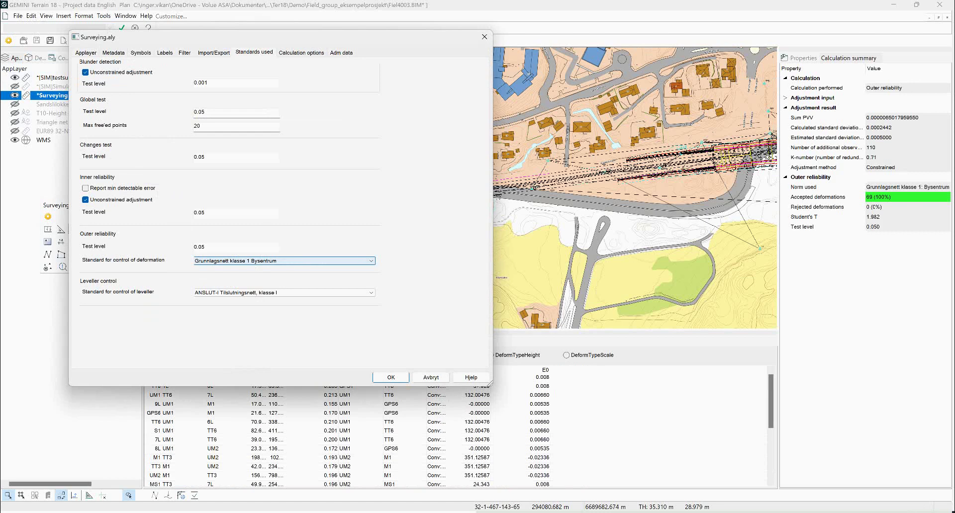
{"action": "left_click", "coordinate": [391, 377]}
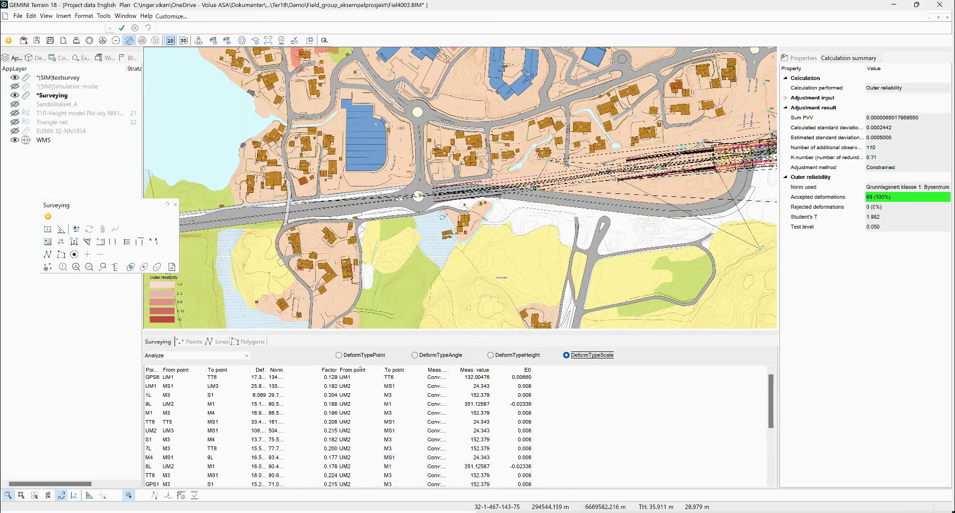
{"action": "middle_click_drag", "start_coordinate": [682, 227], "coordinate": [360, 312]}
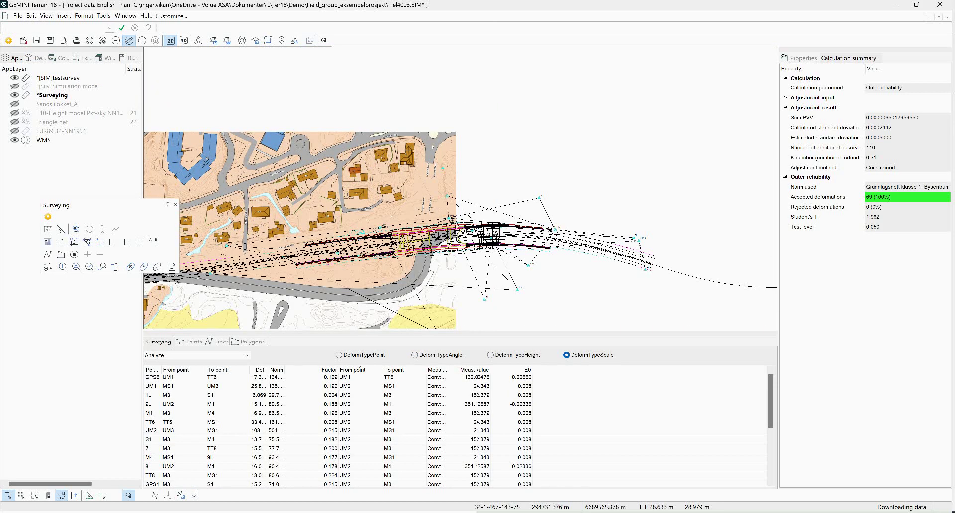
- Run the adjustment calculation on all observations in the Surveying layer
{"action": "scroll", "coordinate": [431, 243], "scroll_direction": "down", "scroll_amount": 1}
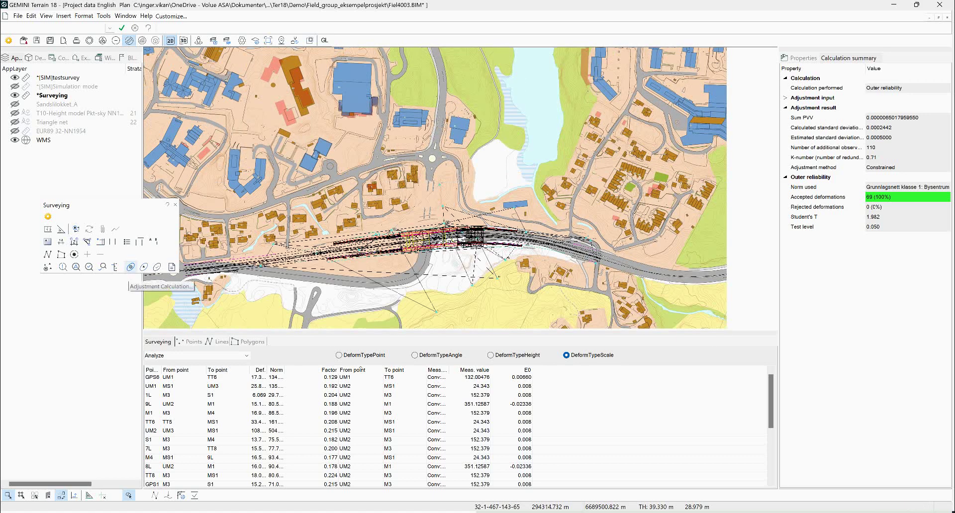
{"action": "key", "text": "ctrl+a"}
{"action": "left_click", "coordinate": [130, 267]}
{"action": "key", "text": "Return"}
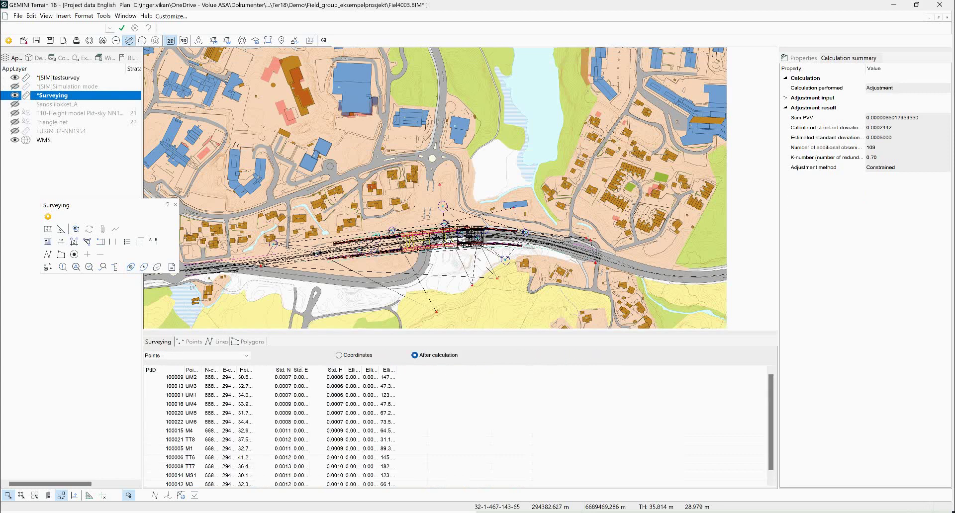
- Widen the standard deviation and error ellipse columns of the points' after-calculation results and review their values
{"action": "left_click_drag", "start_coordinate": [344, 370], "coordinate": [380, 370]}
{"action": "left_click_drag", "start_coordinate": [308, 370], "coordinate": [343, 370]}
{"action": "left_click_drag", "start_coordinate": [430, 370], "coordinate": [552, 370]}
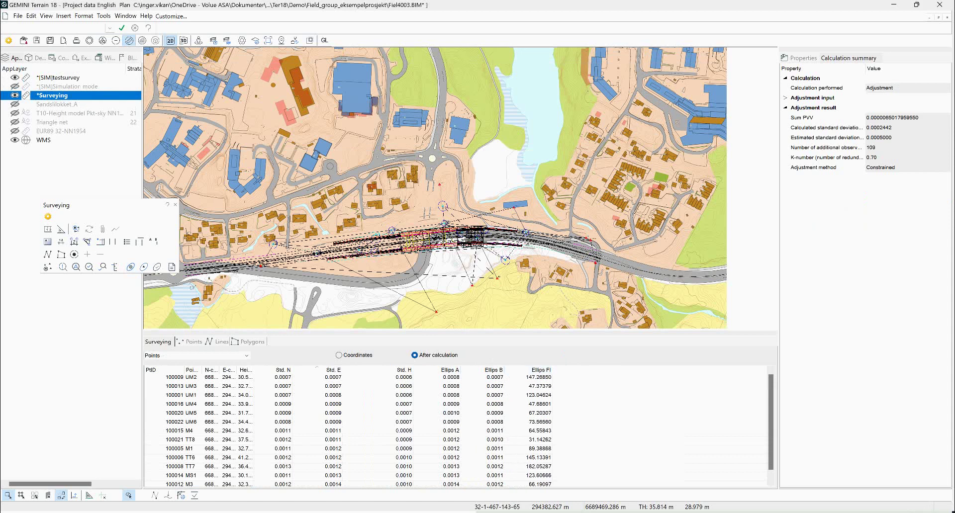
{"action": "scroll", "coordinate": [470, 430], "scroll_direction": "down", "scroll_amount": 1}
{"action": "scroll", "coordinate": [470, 431], "scroll_direction": "up", "scroll_amount": 1}
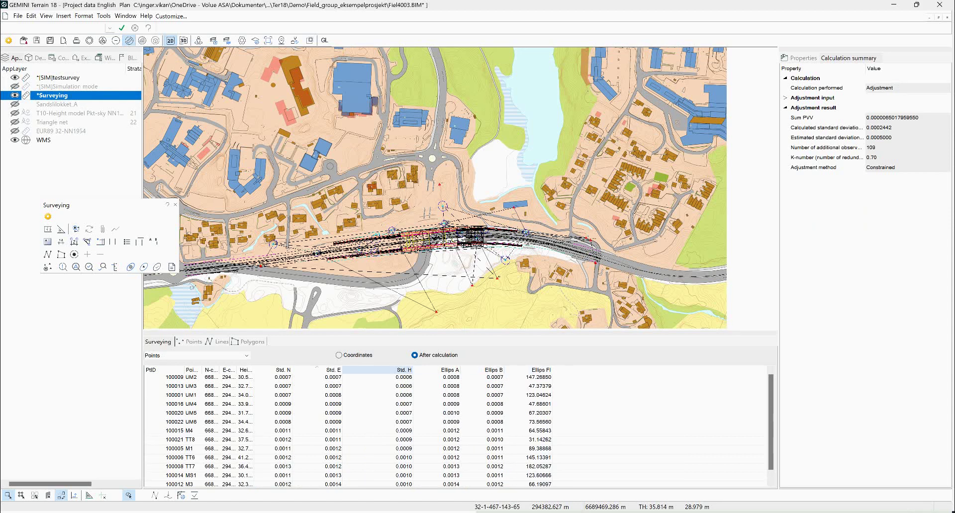
{"action": "scroll", "coordinate": [470, 430], "scroll_direction": "down", "scroll_amount": 1}
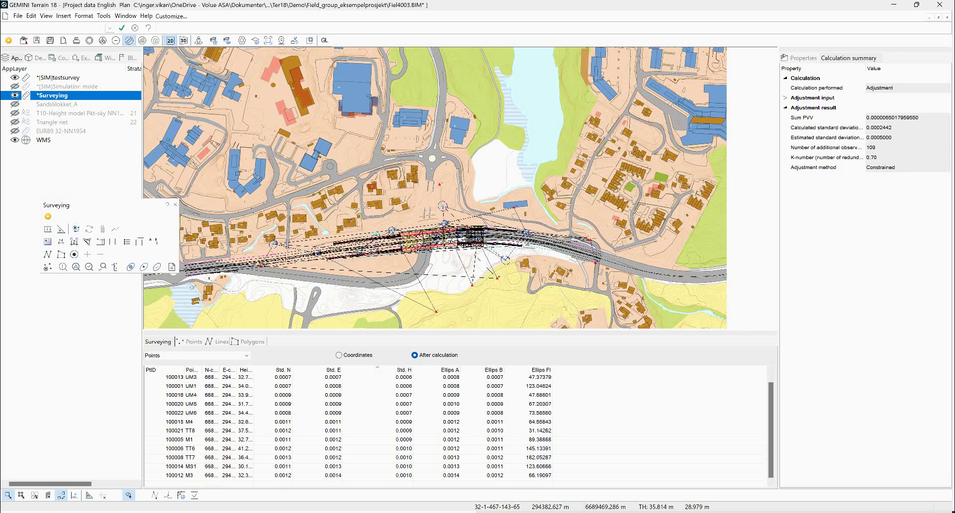
{"action": "left_click", "coordinate": [447, 370]}
{"action": "left_click", "coordinate": [318, 370]}
- Approve the adjusted points and redisplay the Points list
{"action": "left_click", "coordinate": [157, 268]}
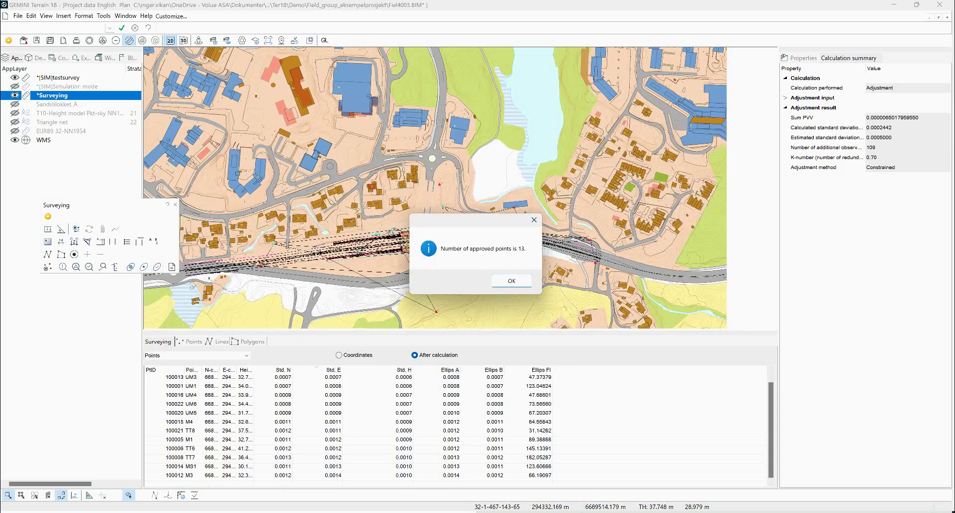
{"action": "left_click", "coordinate": [511, 281]}
{"action": "left_click", "coordinate": [197, 355]}
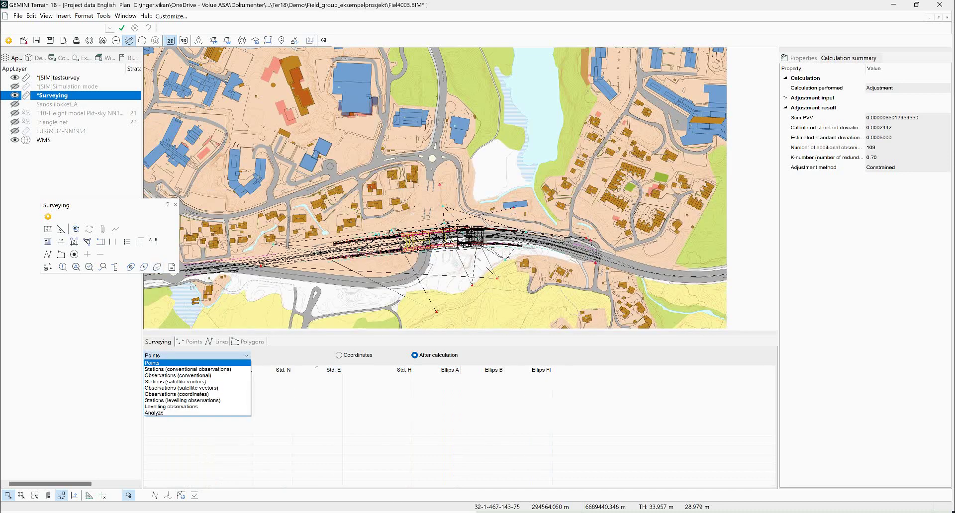
{"action": "left_click", "coordinate": [197, 363]}
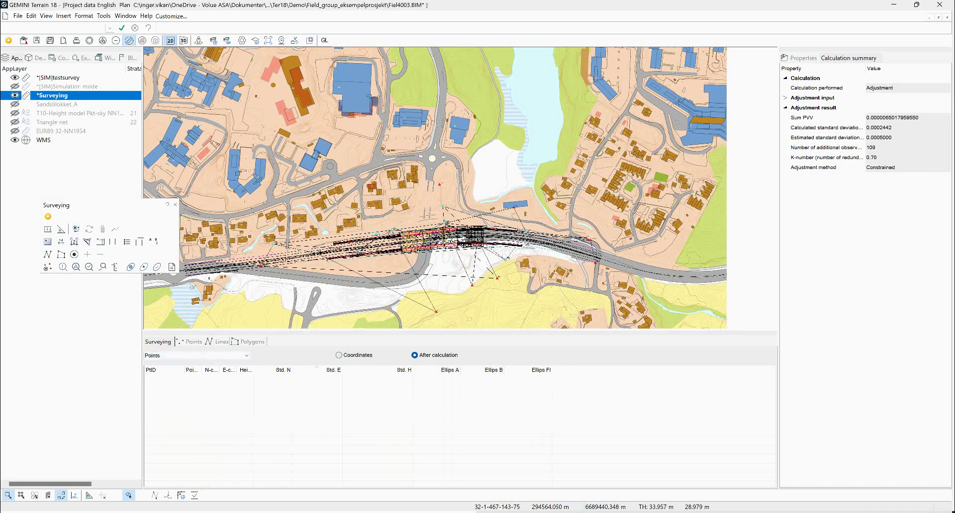
- Show the points' coordinates and widen the StdDevY, geoid height and deflection columns to inspect the approved points' standard deviations
{"action": "left_click", "coordinate": [339, 355]}
{"action": "left_click_drag", "start_coordinate": [390, 370], "coordinate": [528, 371]}
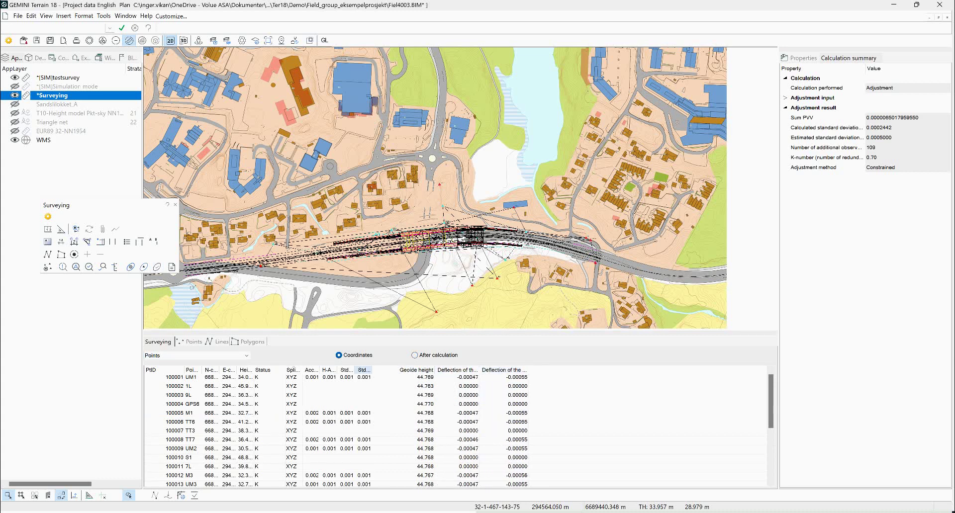
{"action": "left_click_drag", "start_coordinate": [372, 370], "coordinate": [407, 370]}
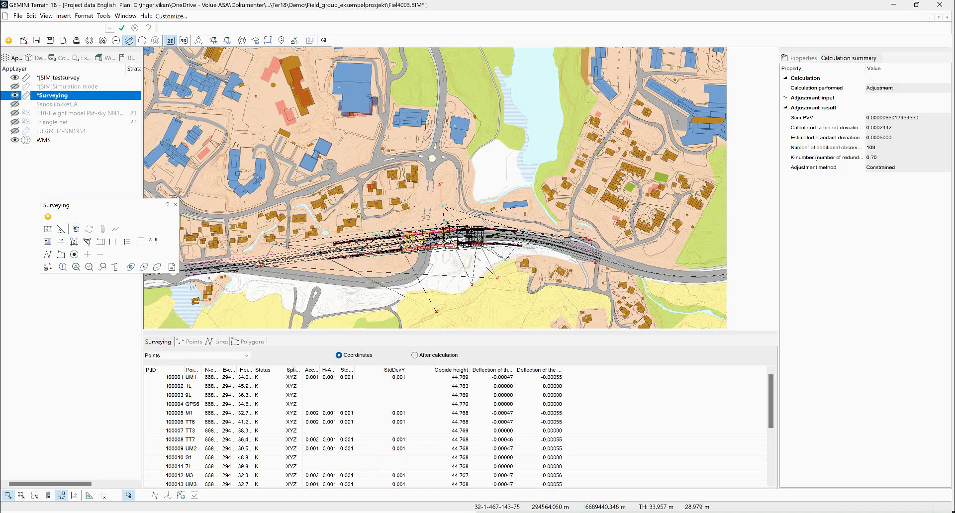
{"action": "key", "text": "alt+Tab"}
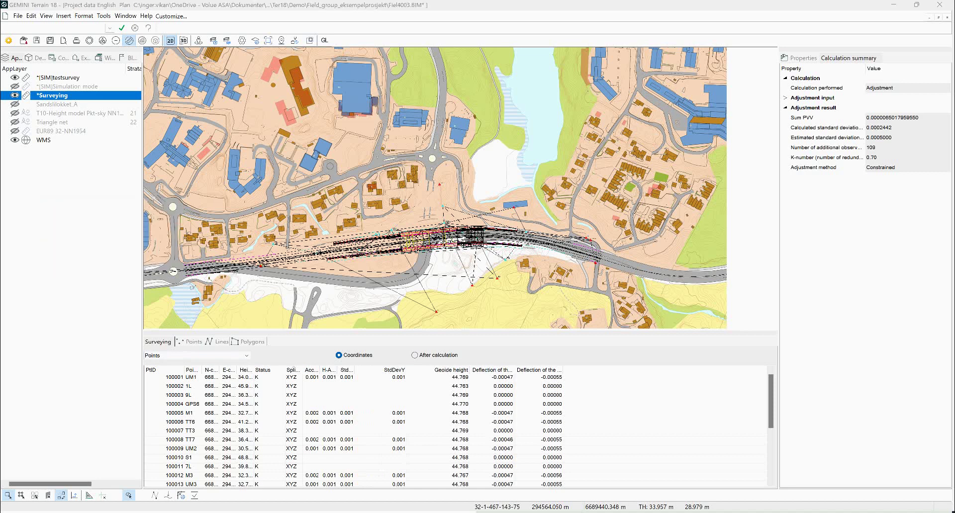